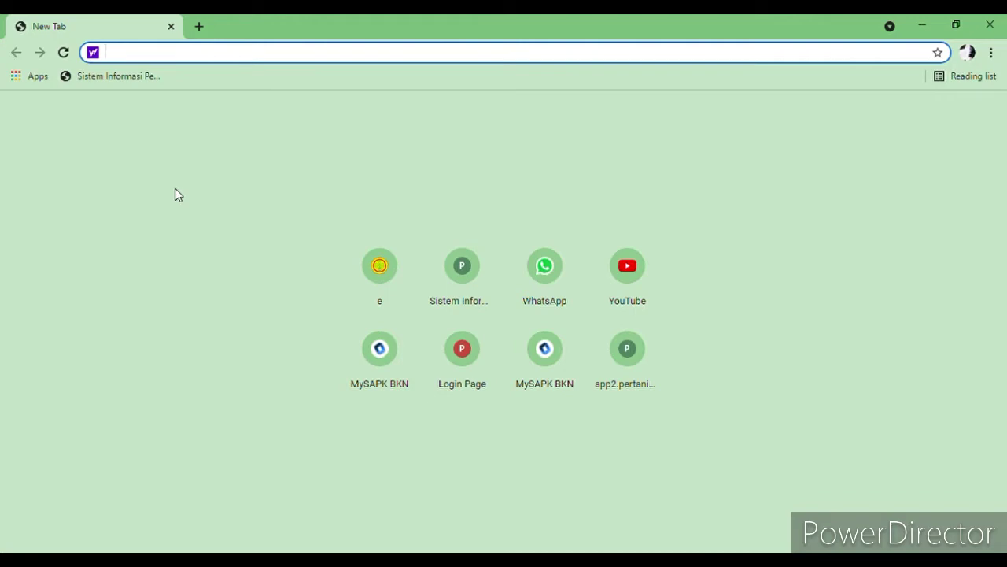
text(http:)
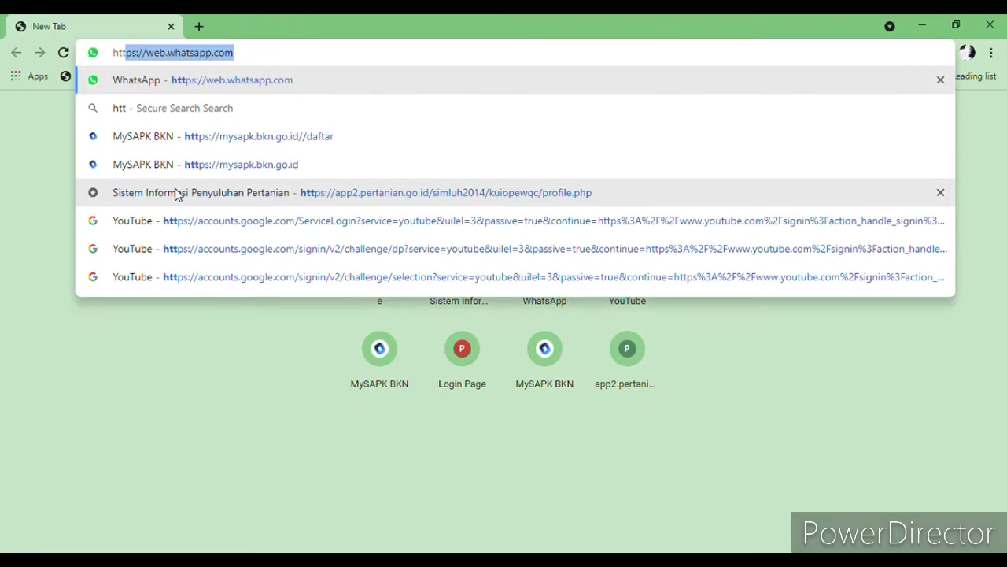
text(//)
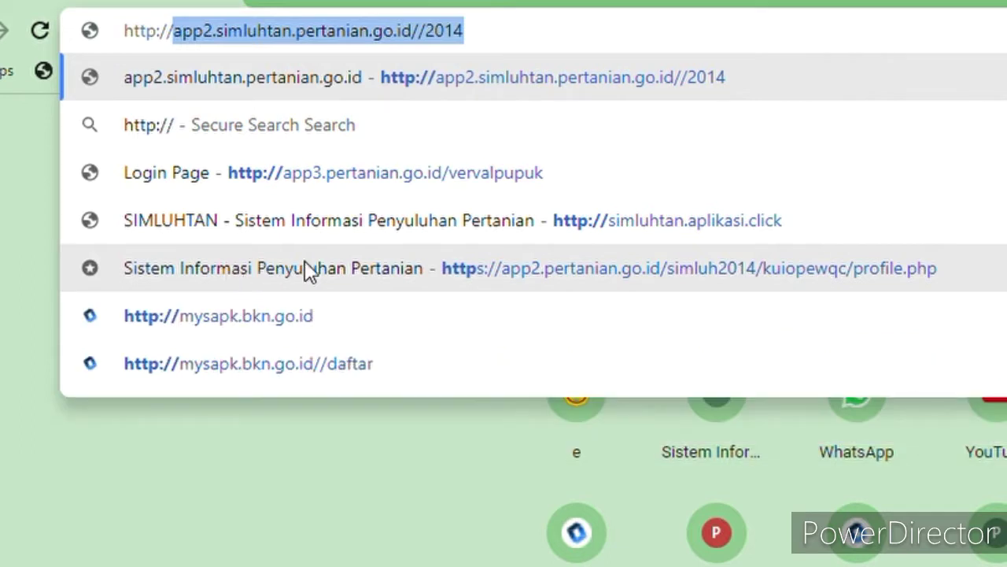
text(erdk)
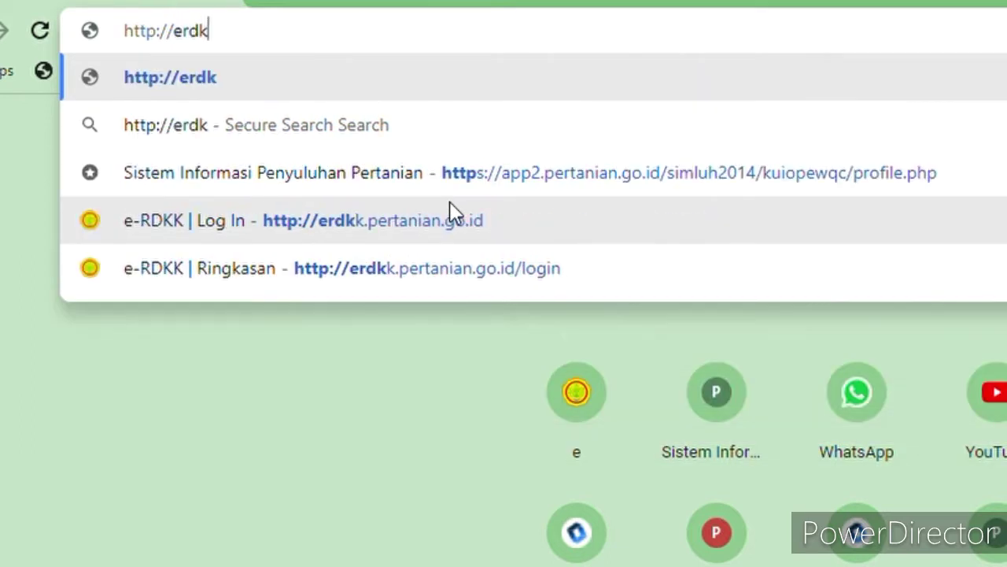
text(k.perta)
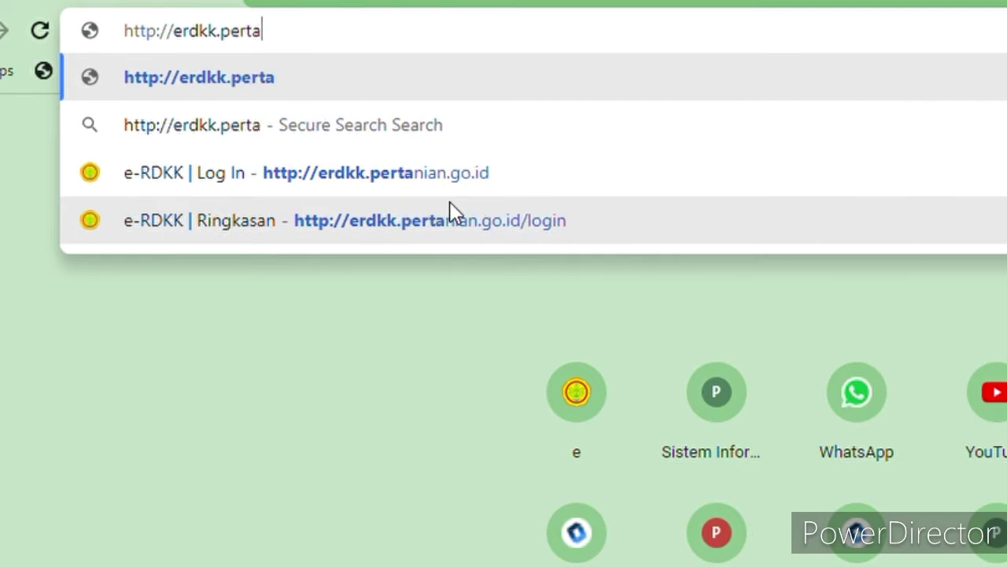
text(nian)
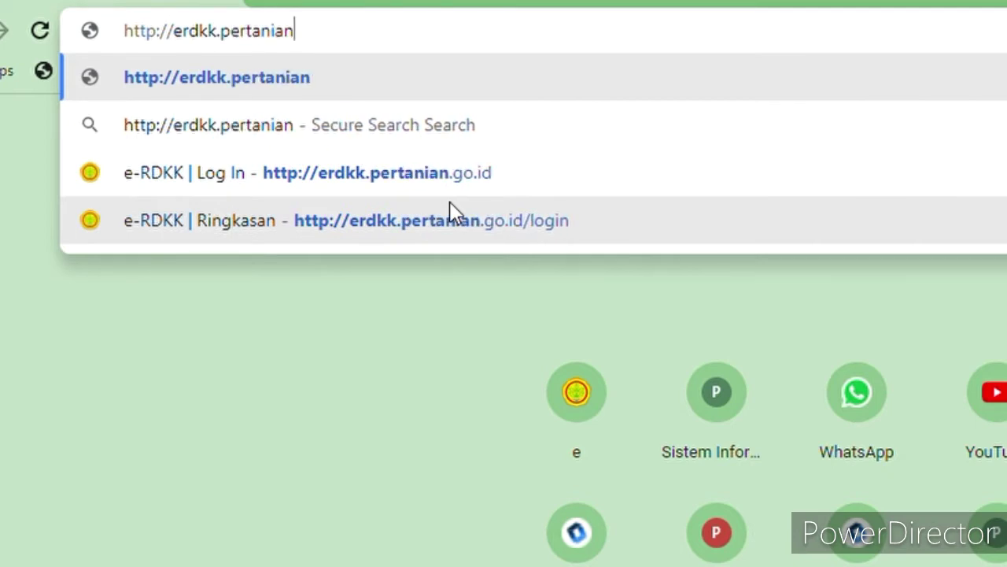
text(.go.ig)
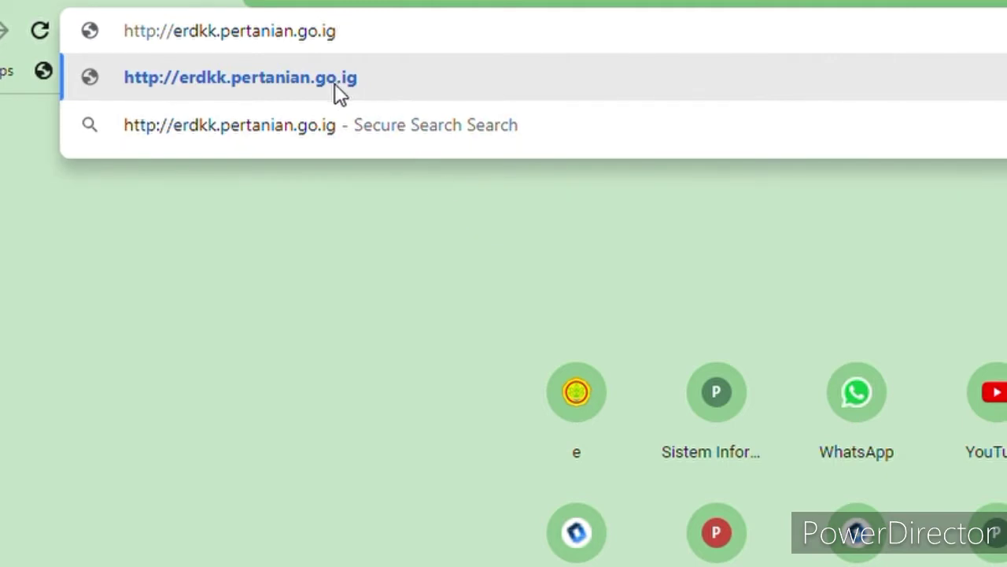
key(BackSpace)
text(d)
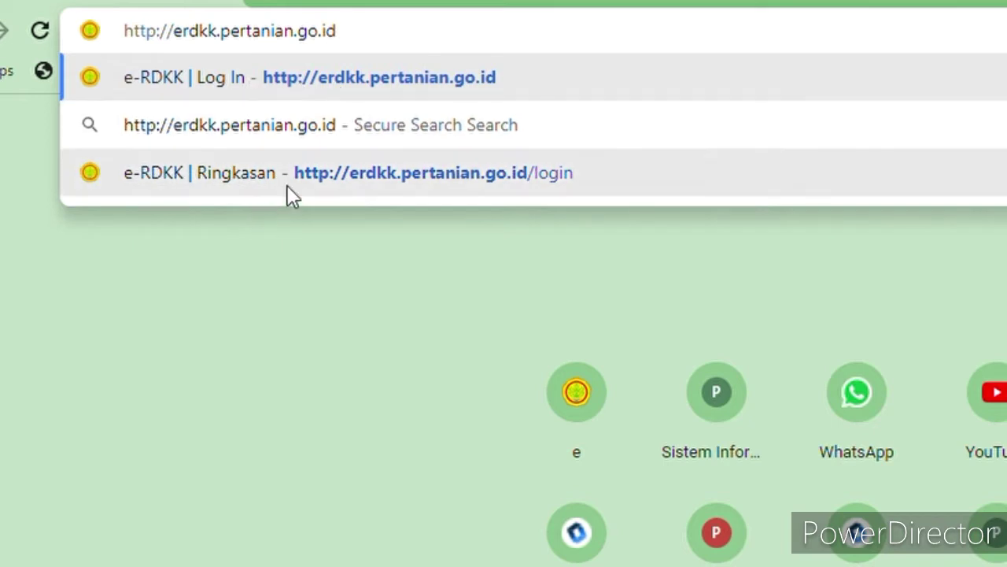
click(326, 181)
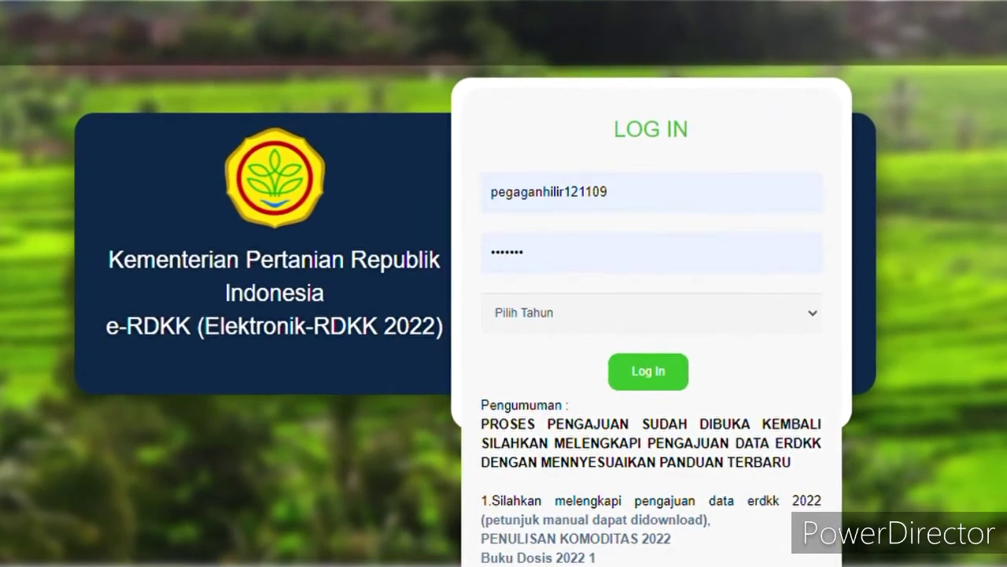
Read the announcements on the login page and log in with the prefilled account for the year 2022.
drag(1002, 374, 1002, 460)
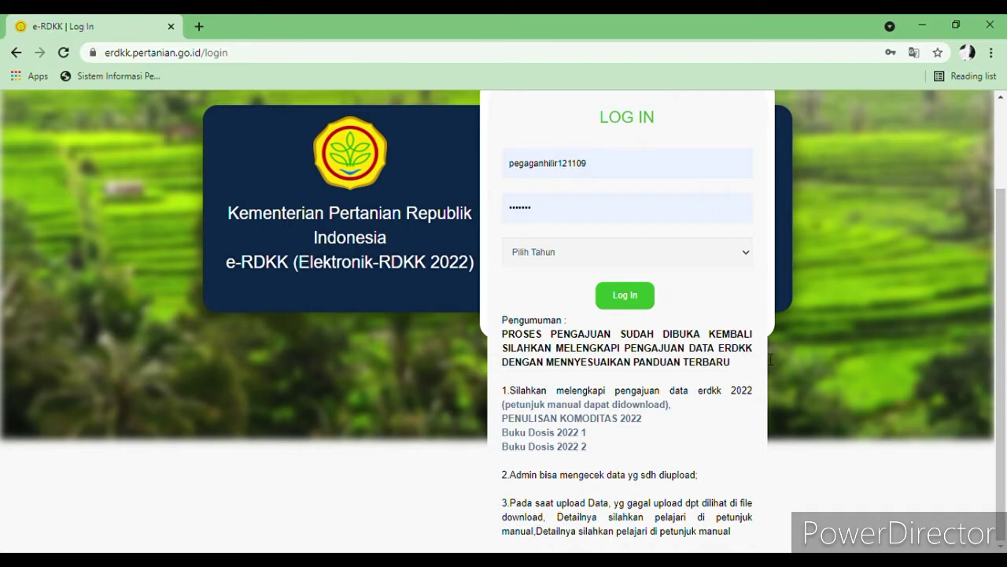
scroll(860, 229, up, 2)
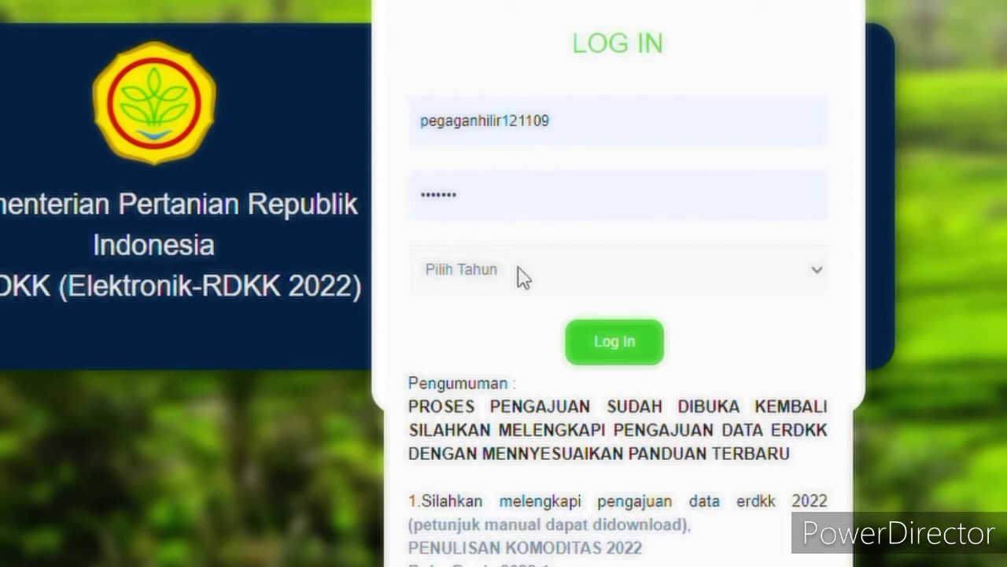
click(467, 383)
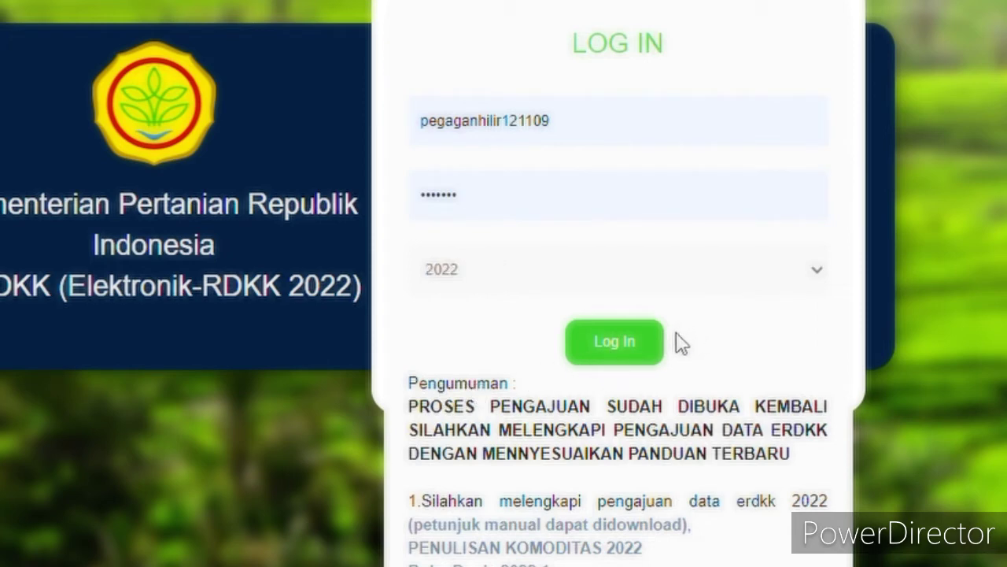
click(619, 355)
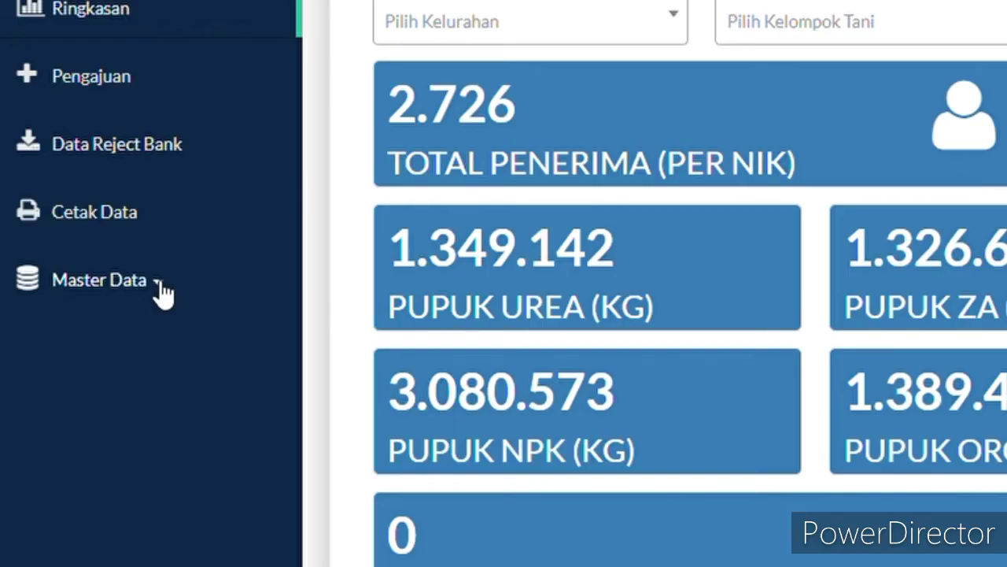
View the master data lists for Kelompok Tani and Pengecer.
click(160, 285)
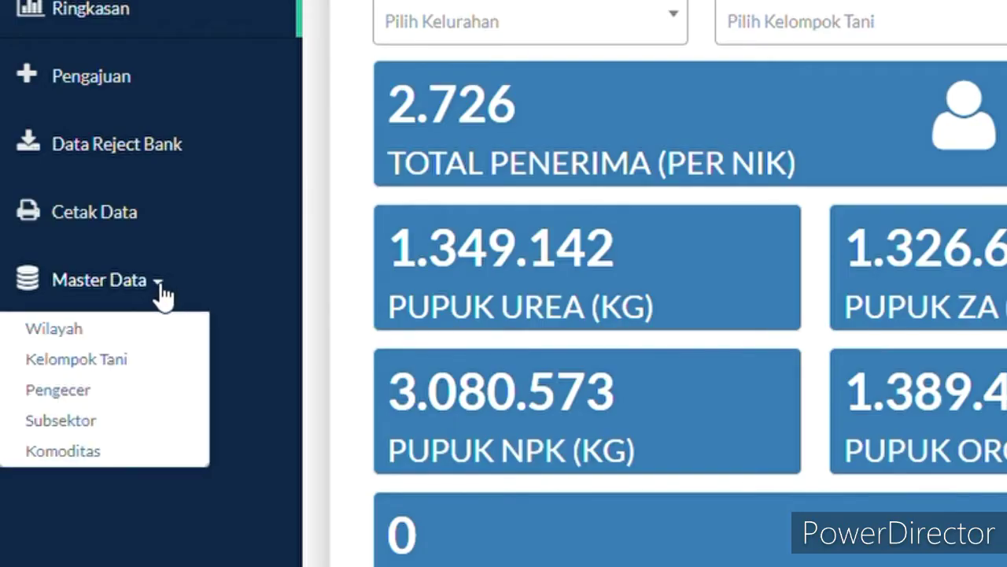
click(95, 366)
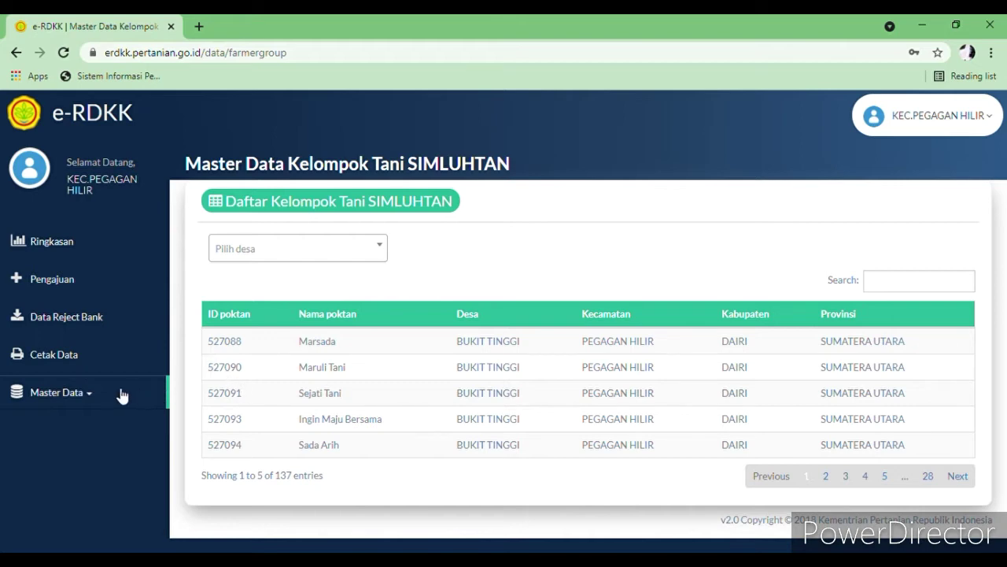
click(90, 397)
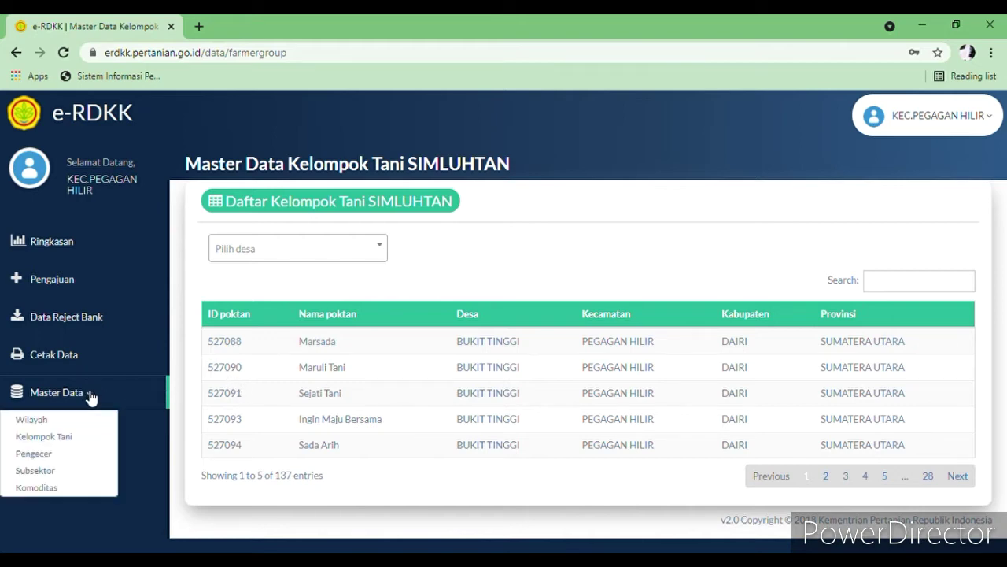
click(35, 453)
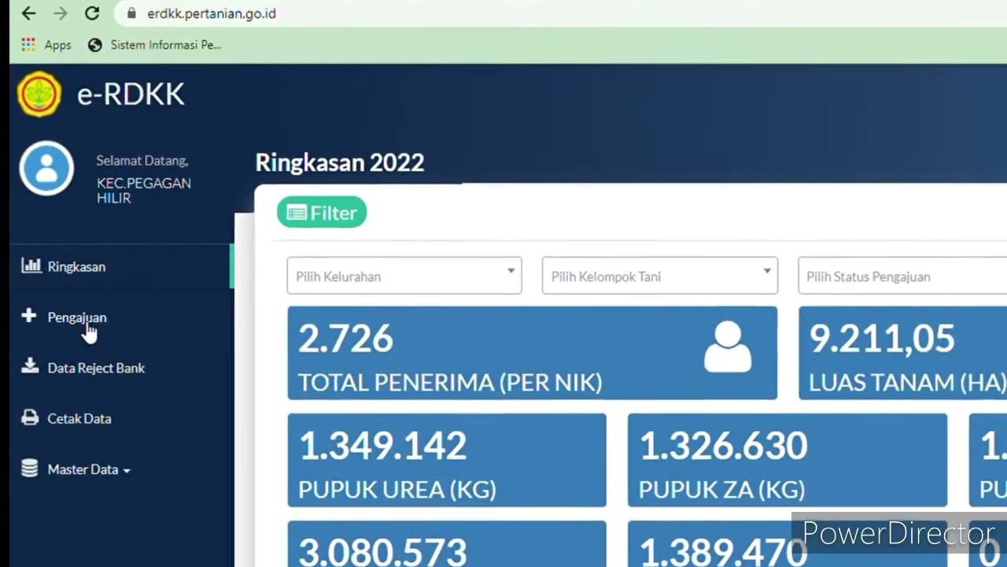
Download the template template_erdkk_20210722.xlsx from the upload instructions in the Pengajuan section.
click(80, 313)
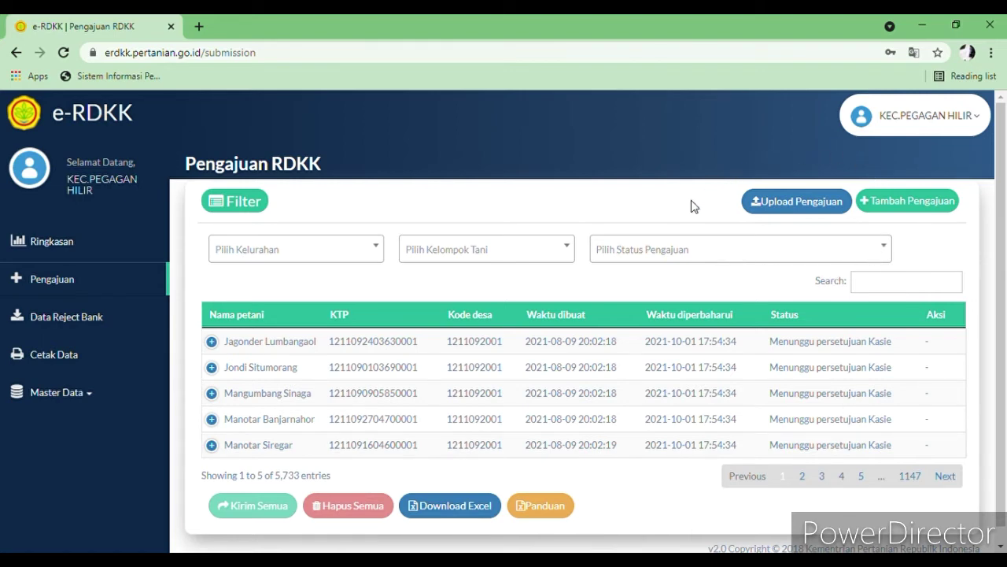
click(791, 205)
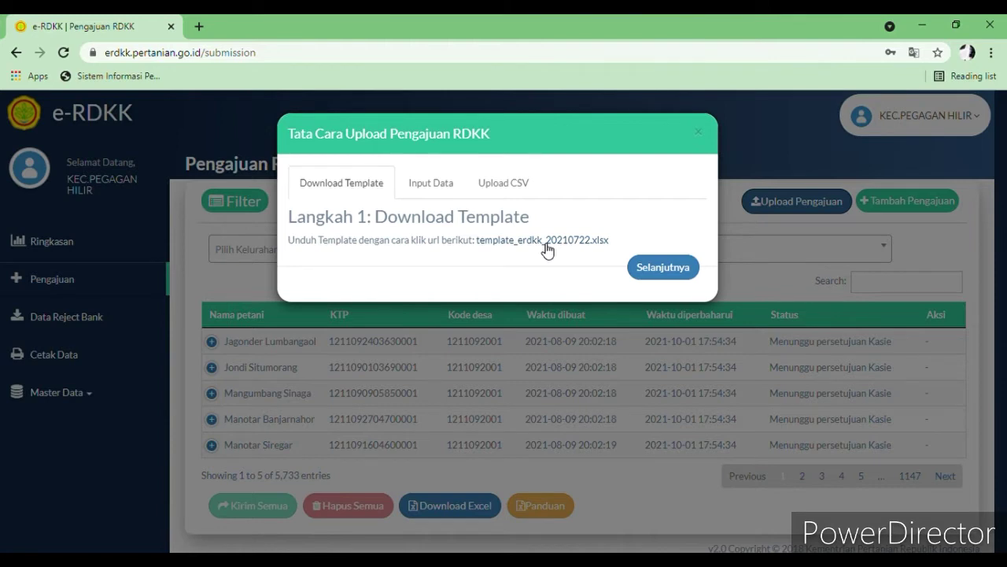
click(546, 245)
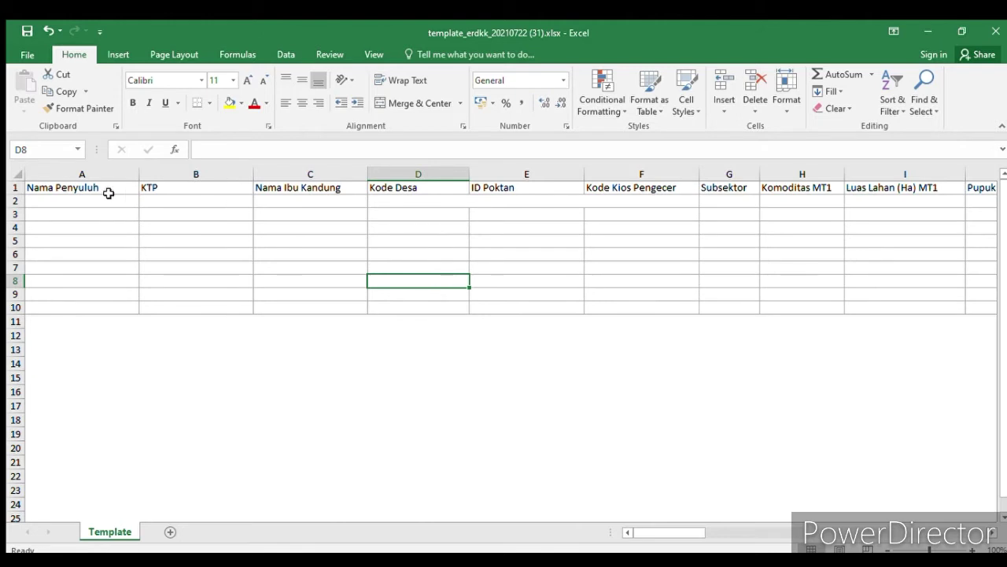
Examine all column headings of the downloaded template in Excel, from Nama Penyuluh to Pupuk Organik Cair (L) MT3.
click(85, 202)
key(Right)
key(Right)
key(Right)
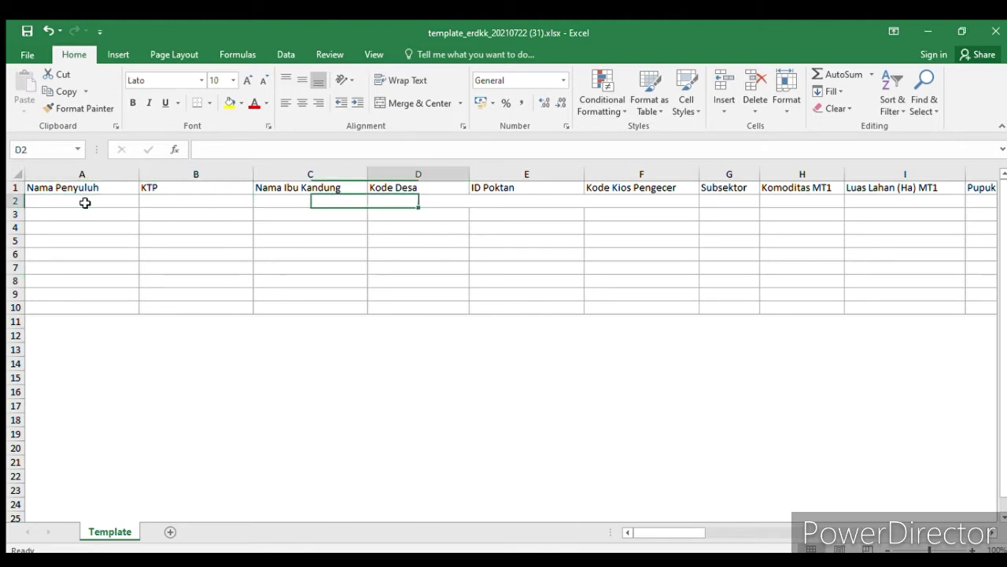
key(Right)
key(Right)
key(Right)
key(Right)
key(Right)
key(Right)
key(Right)
key(Right)
key(Right)
key(Right)
key(Right)
key(Right)
key(Right)
key(Right)
key(Right)
key(Right)
key(Right)
key(Right)
key(Right)
key(Right)
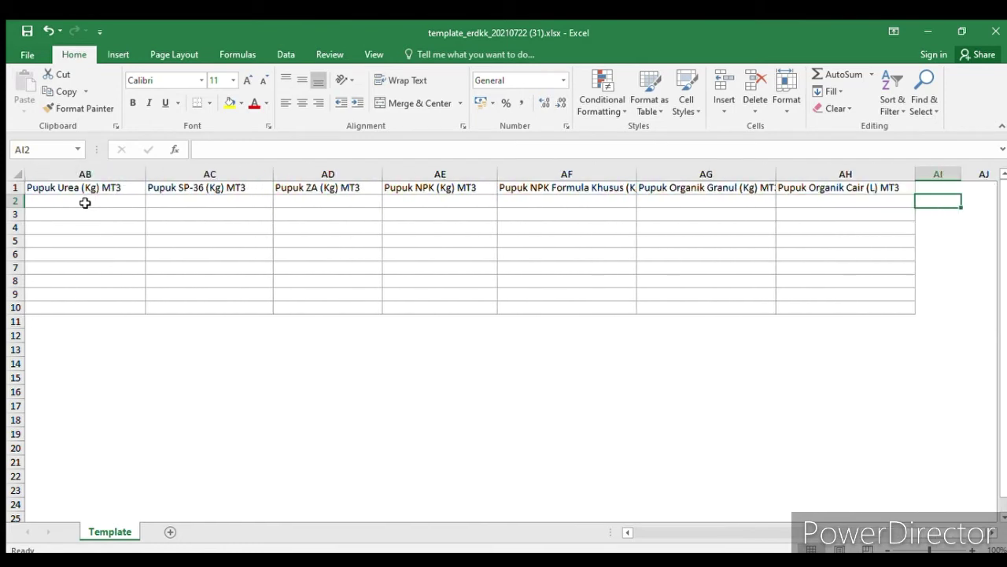
key(Left)
key(Left)
key(Left)
key(Left)
key(Left)
key(Left)
key(Left)
key(Left)
key(Left)
key(Left)
key(Left)
key(Left)
key(Left)
key(Left)
key(Left)
key(Left)
key(Left)
key(Left)
key(Left)
key(Left)
key(Left)
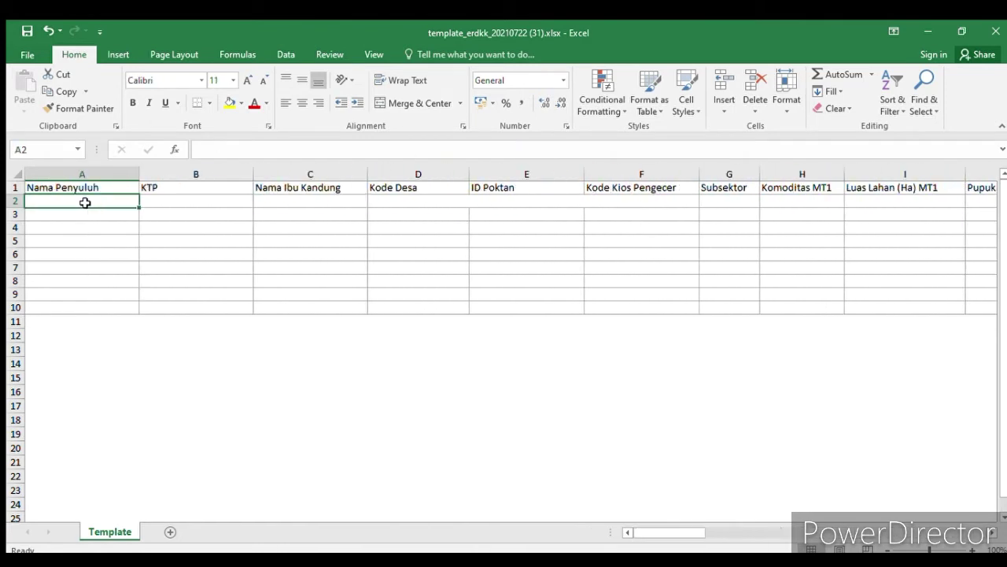
Paste the copied sample record into row 2 of the template, starting in the Nama Penyuluh column at A2.
key(Right)
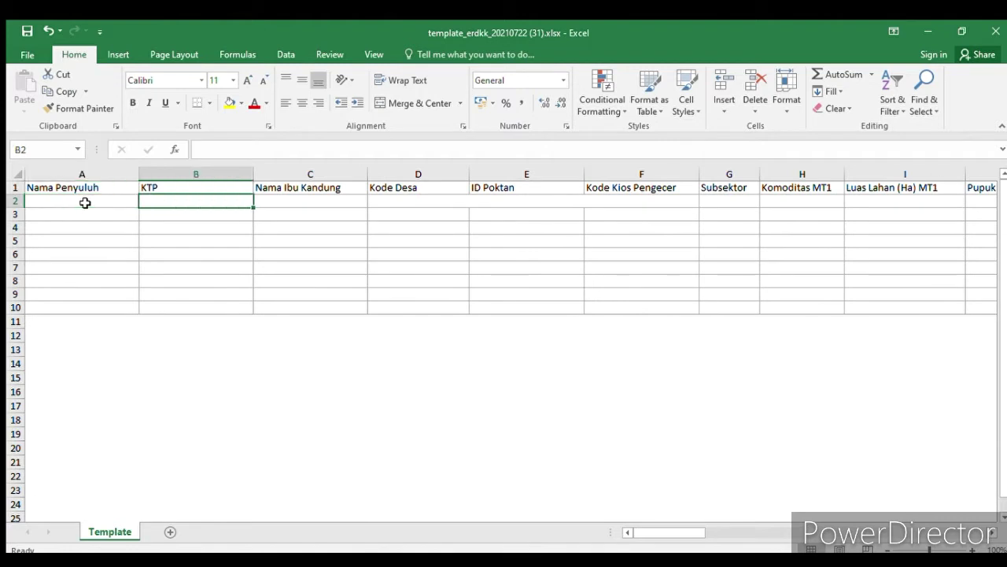
key(Down)
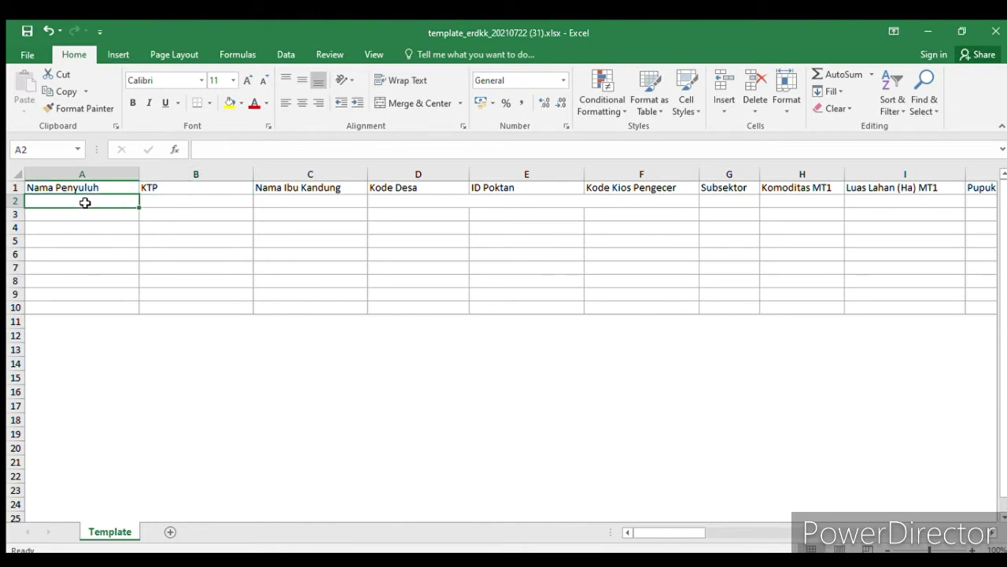
key(ctrl+v)
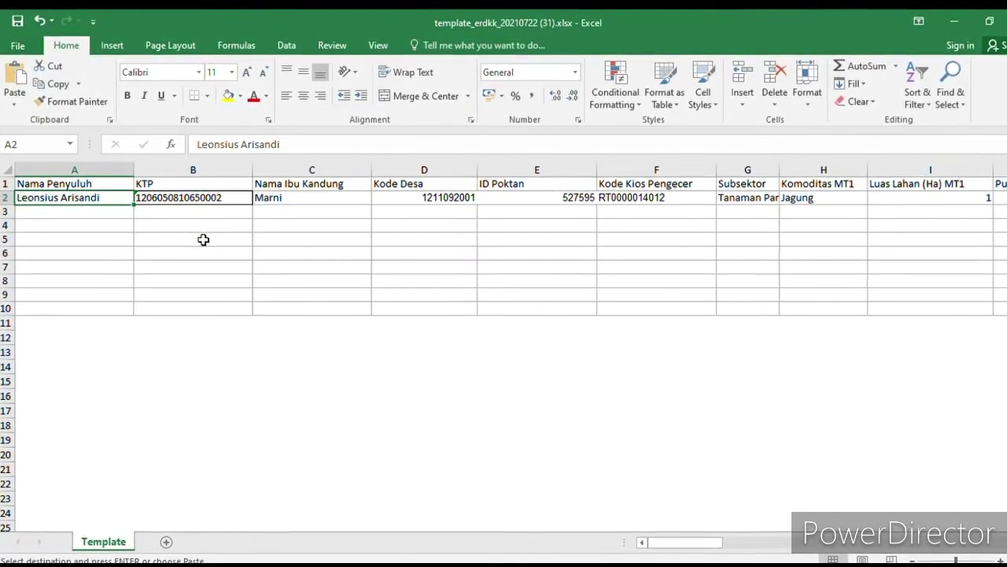
Examine the pasted record's identity and code fields in row 2, from Nama Penyuluh through Kode Kios Pengecer.
key(Down)
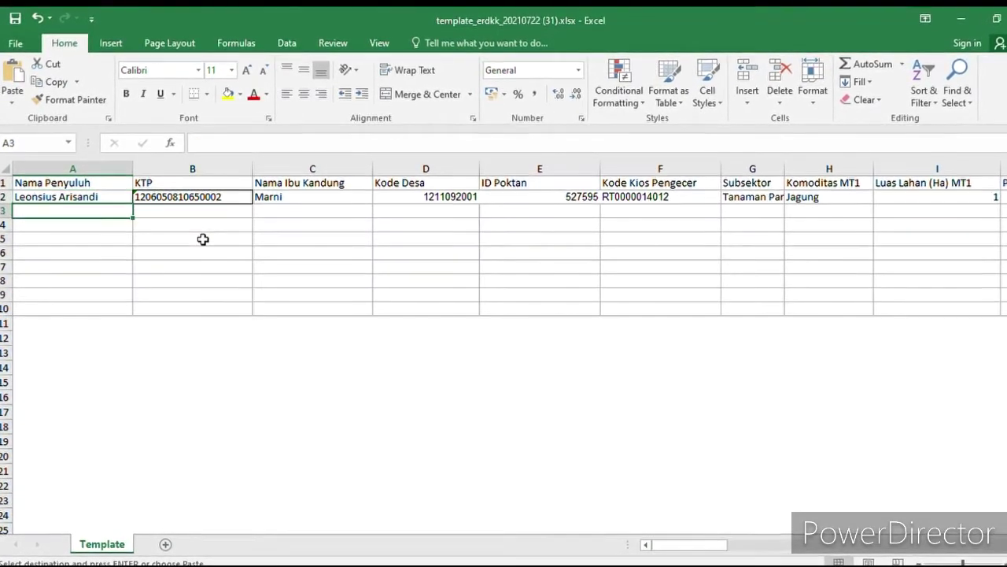
key(Up)
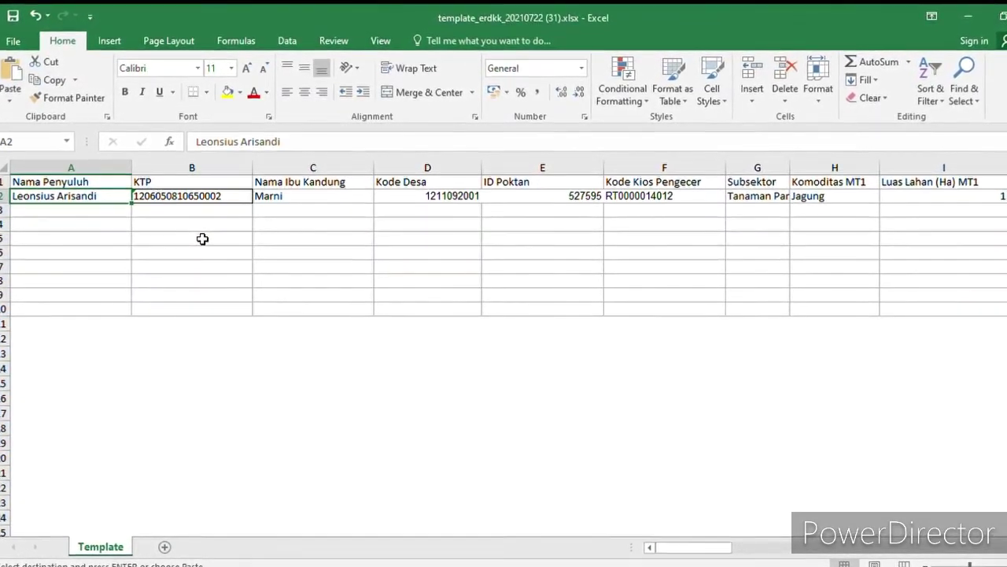
key(Down)
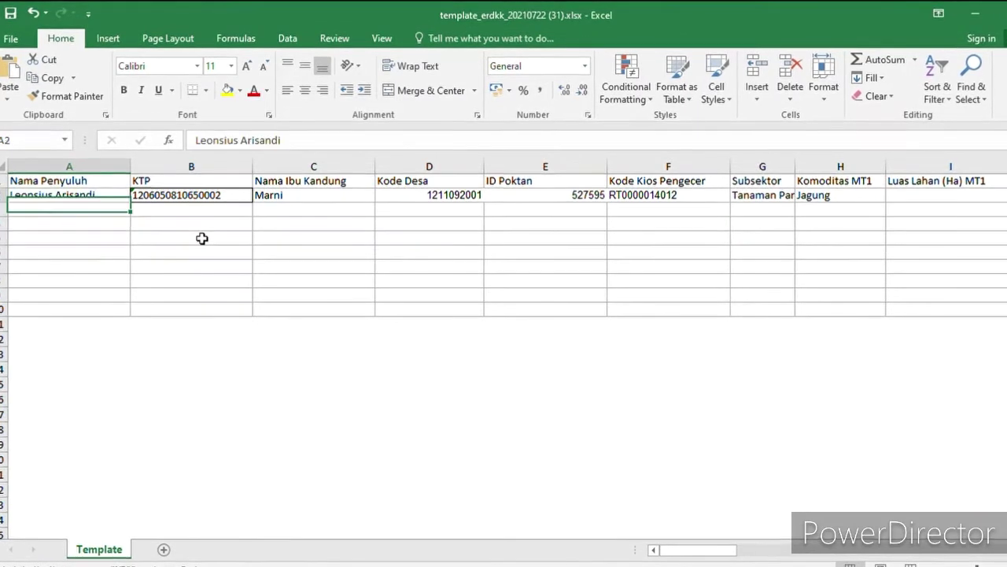
key(Up)
key(Down)
key(Up)
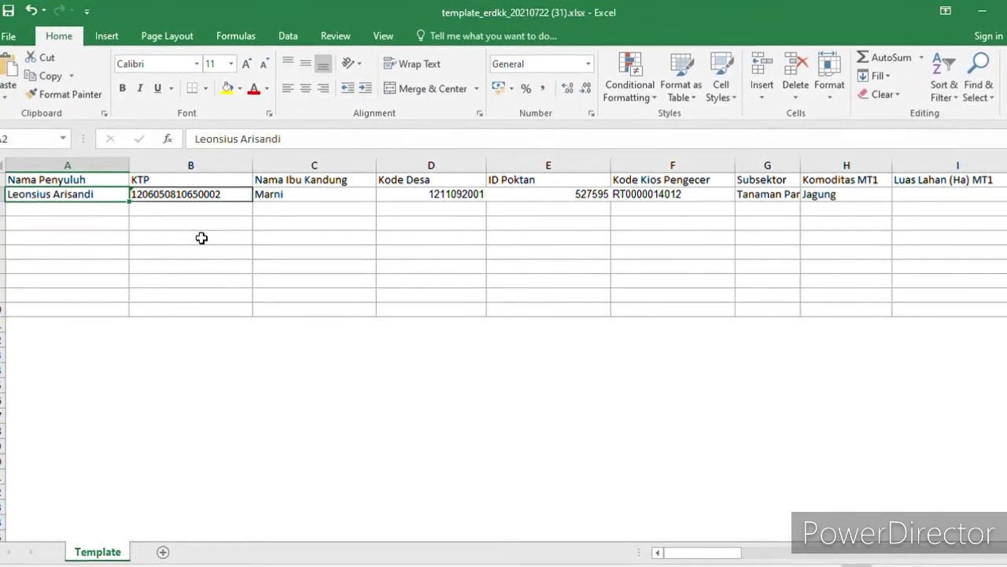
key(Right)
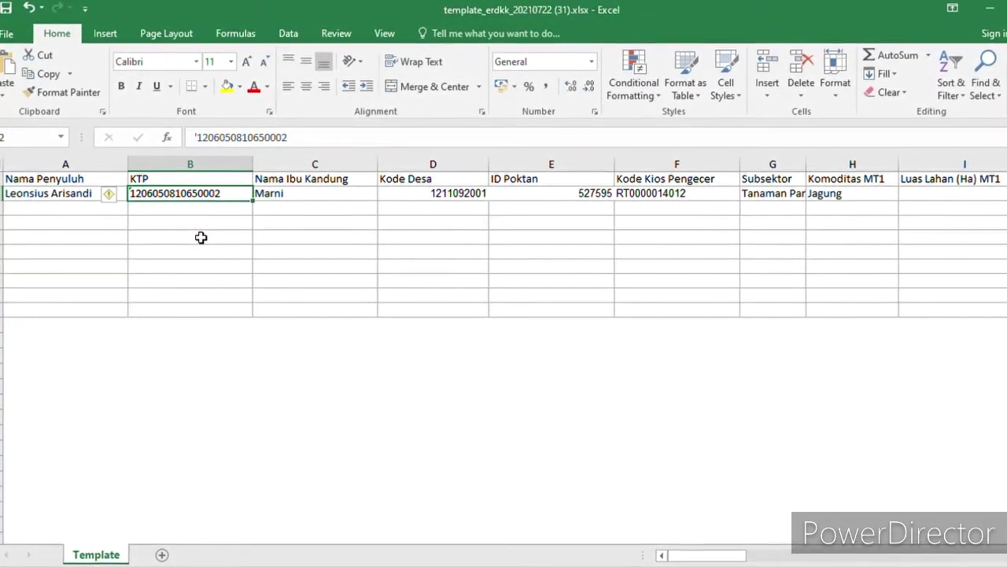
key(Down)
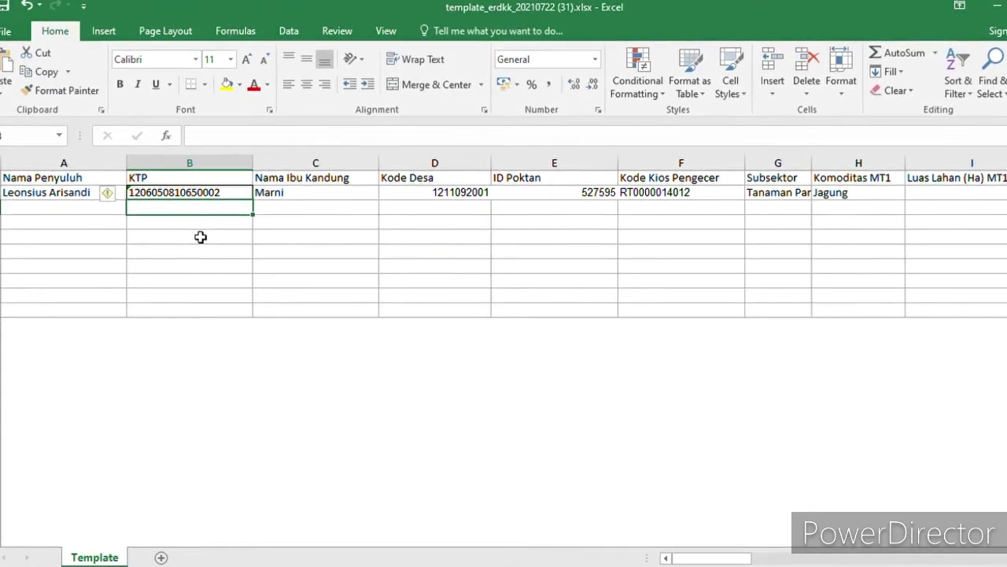
key(Up)
key(Right)
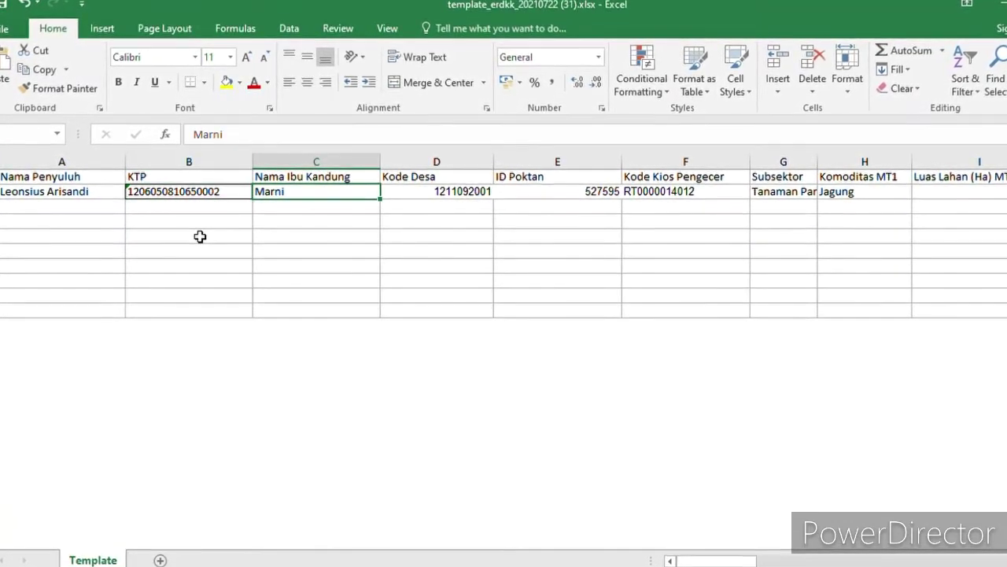
key(Right)
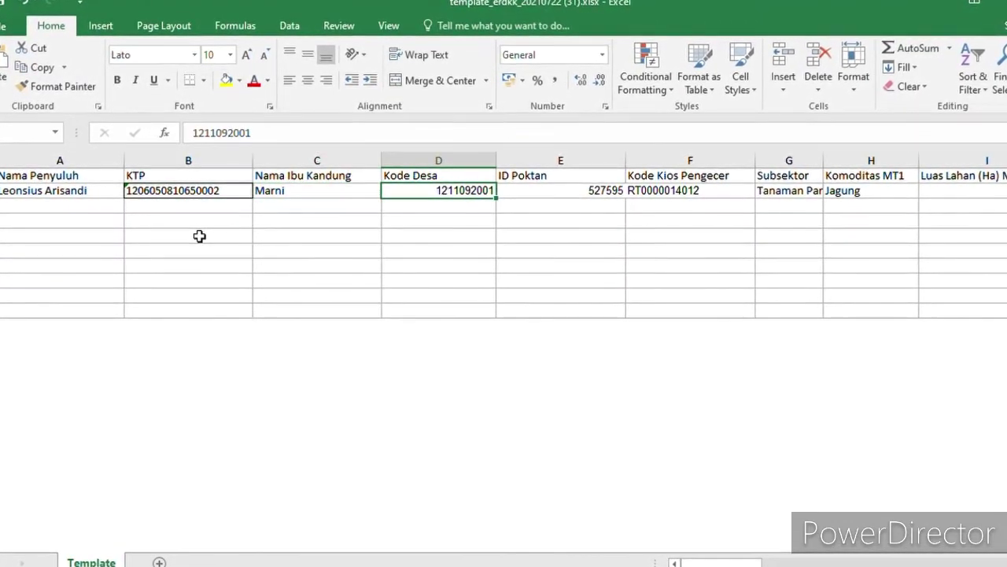
key(Right)
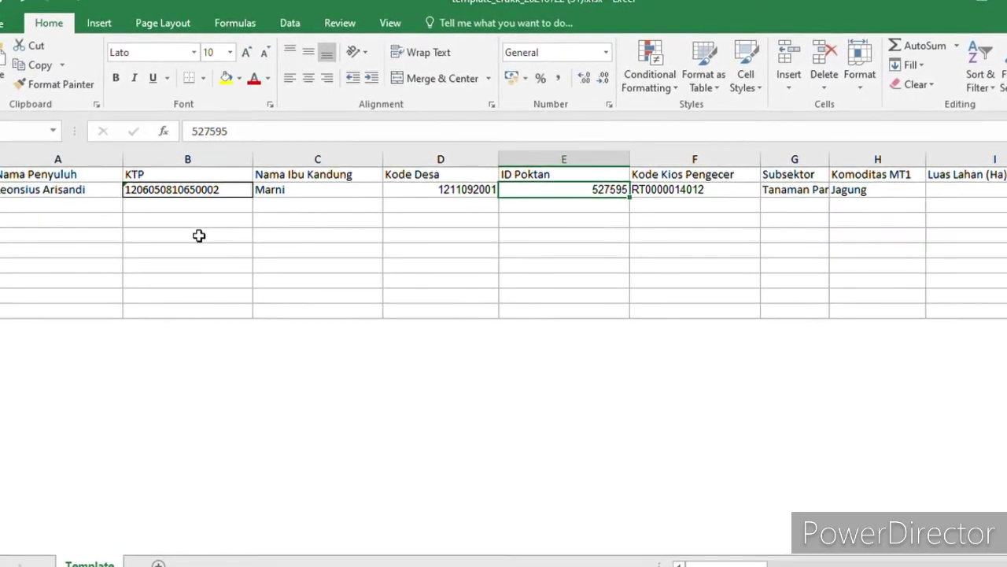
key(Right)
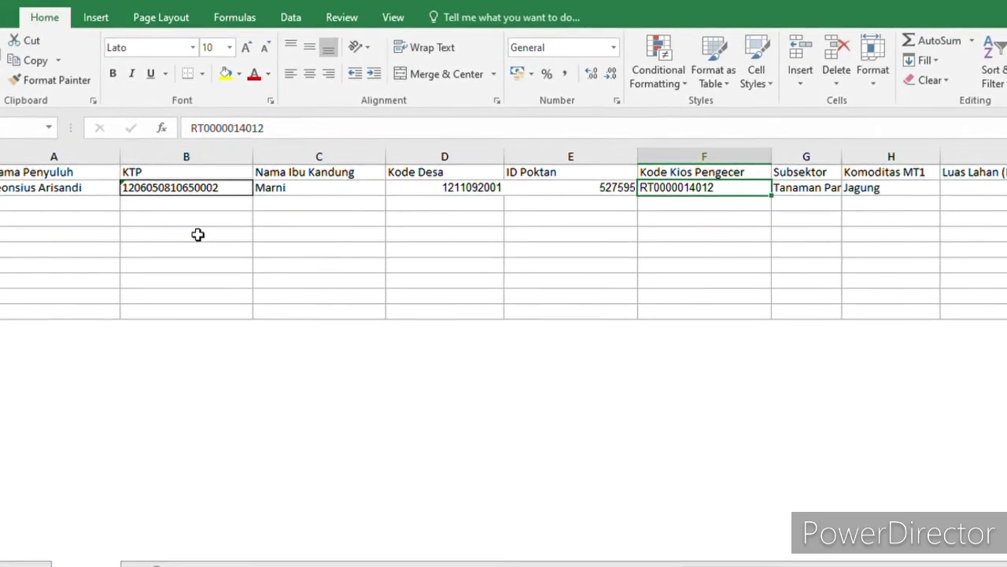
Examine the Subsektor, Komoditas MT1 and Luas Lahan (Ha) MT1 entries of the record in row 2.
key(Right)
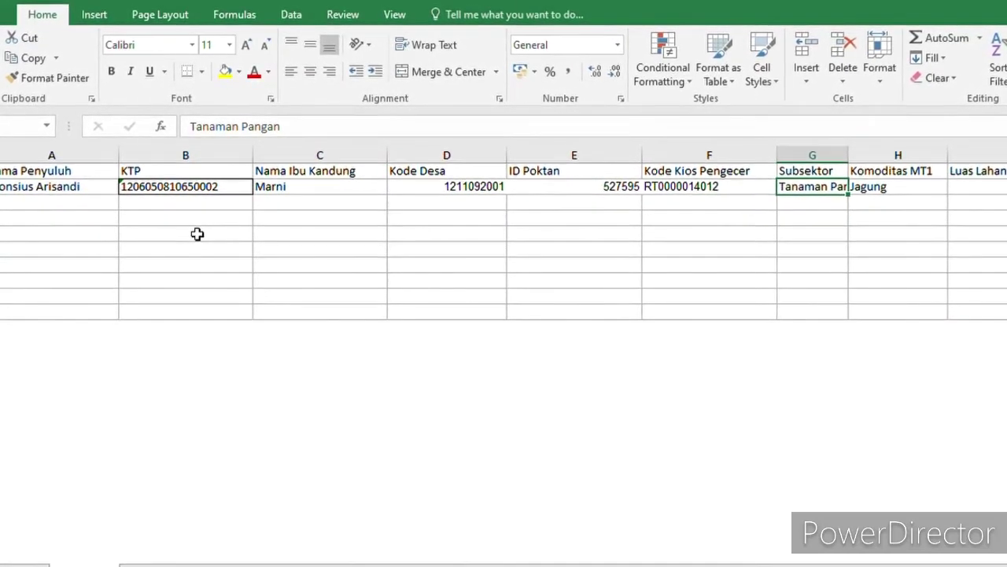
key(Right)
key(Right)
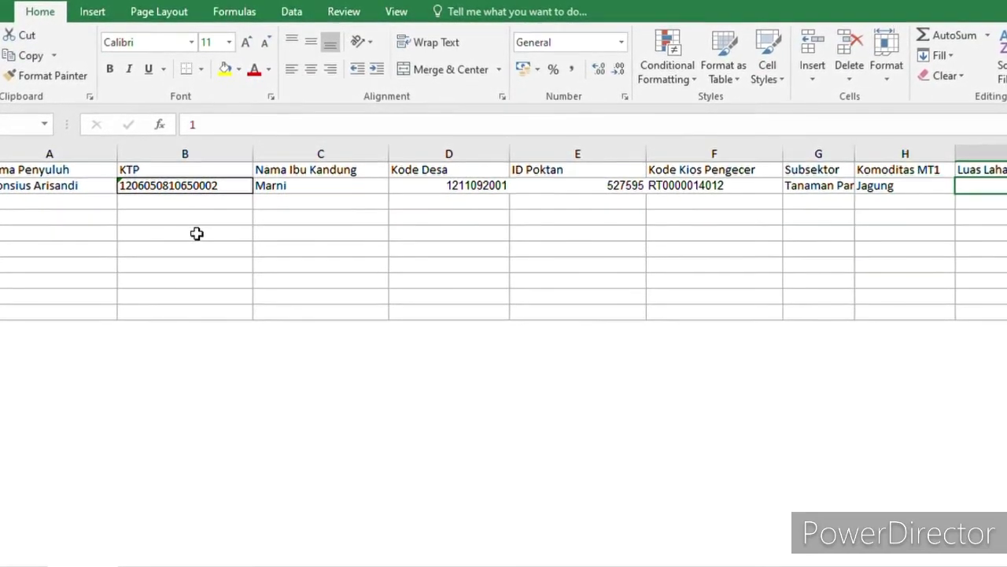
key(Left)
key(Left)
key(Right)
key(Right)
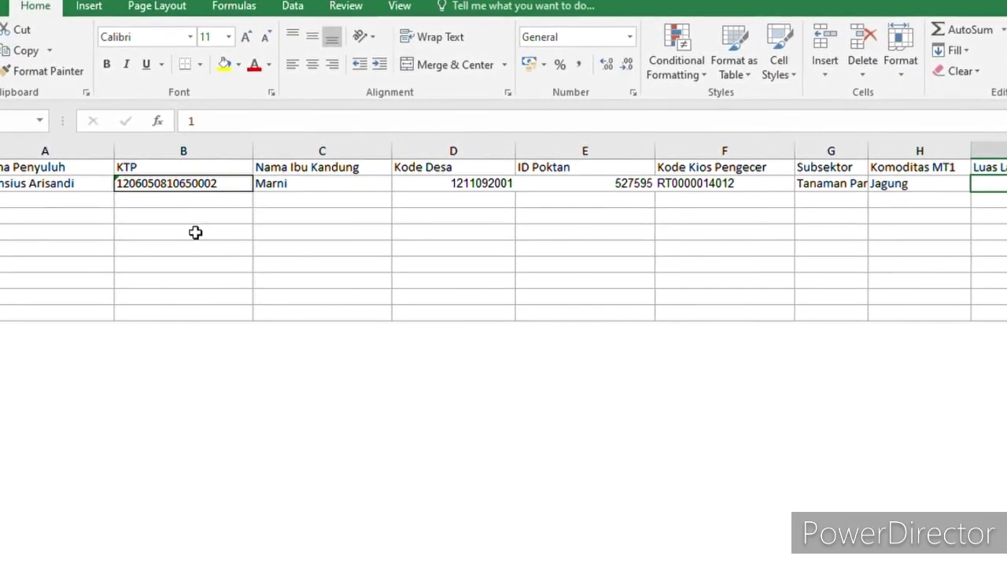
key(Left)
key(Left)
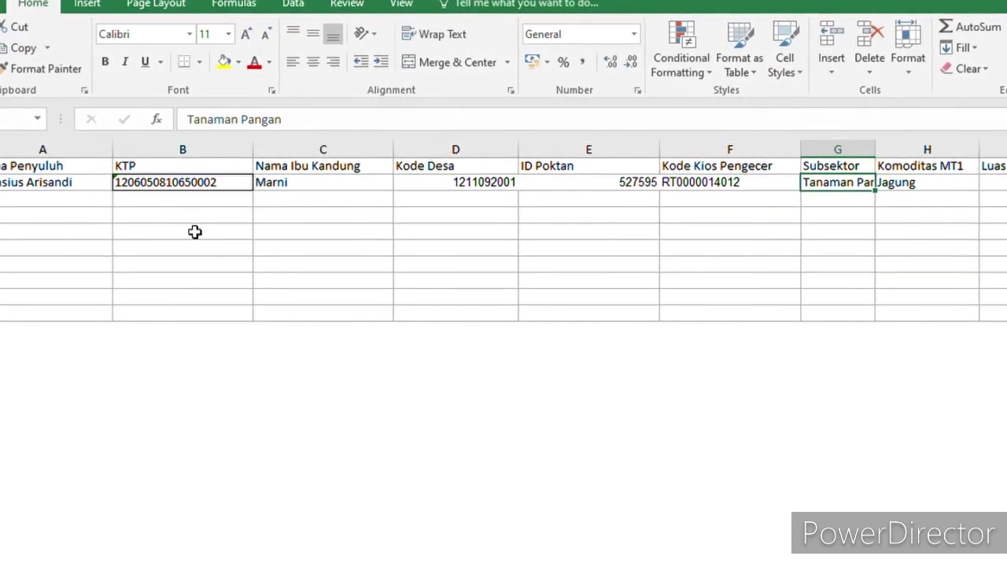
key(Down)
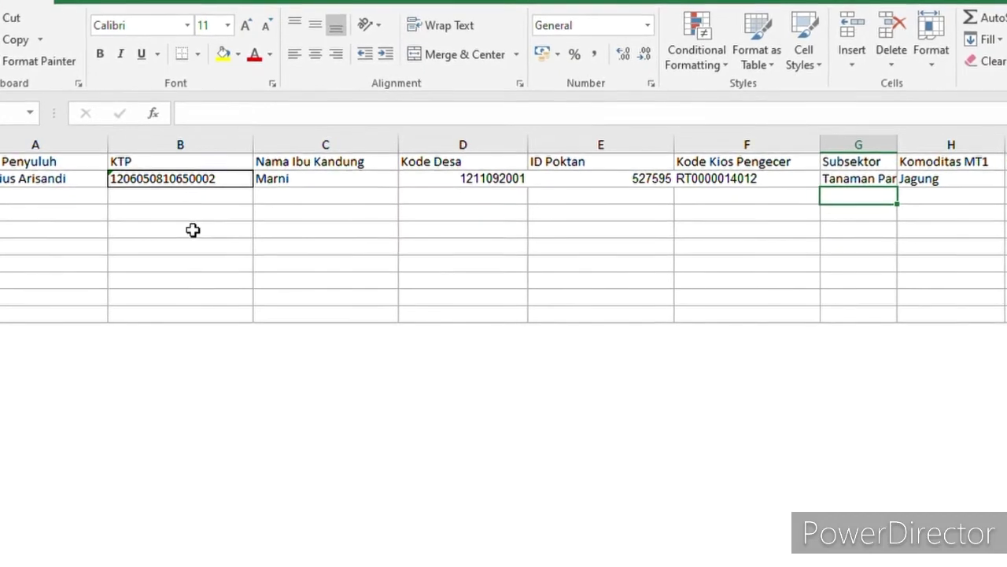
key(Up)
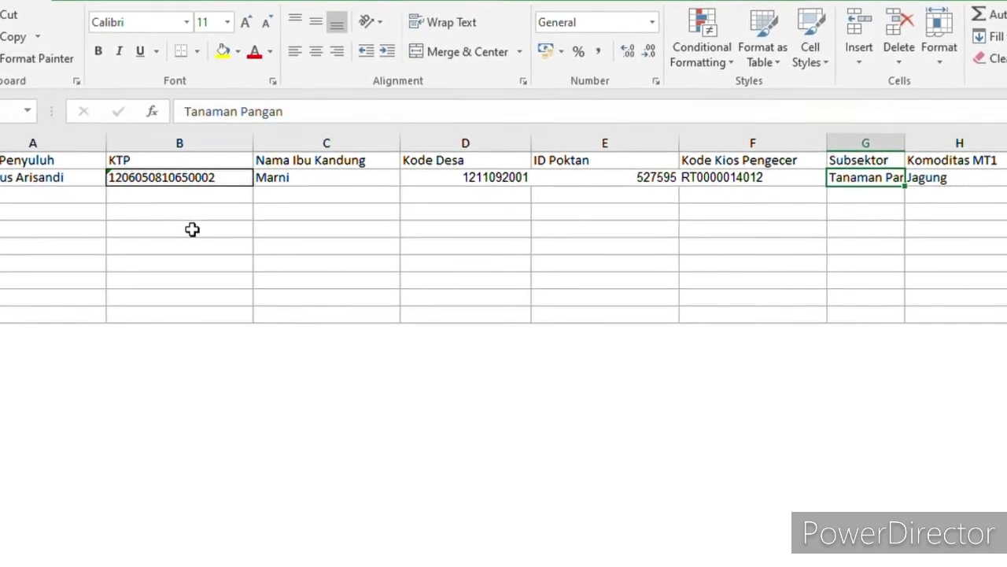
key(Right)
key(Right)
key(Right)
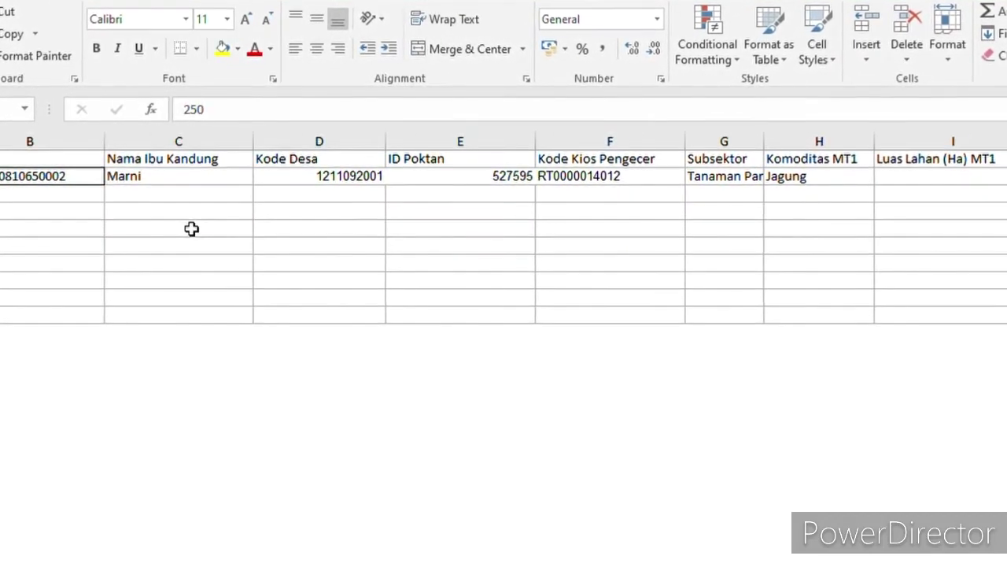
key(Down)
key(Down)
key(Left)
key(Left)
key(Left)
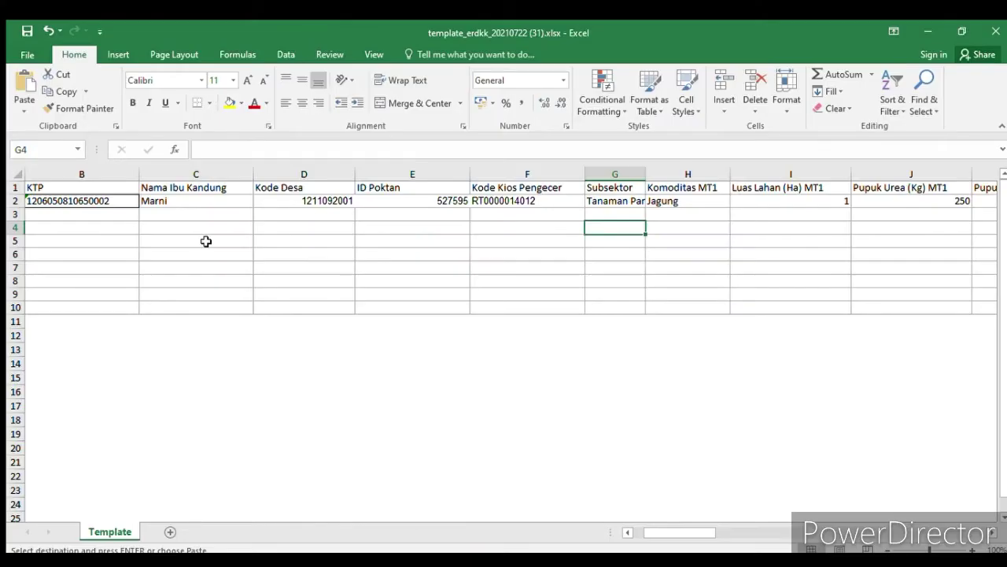
key(Up)
key(Up)
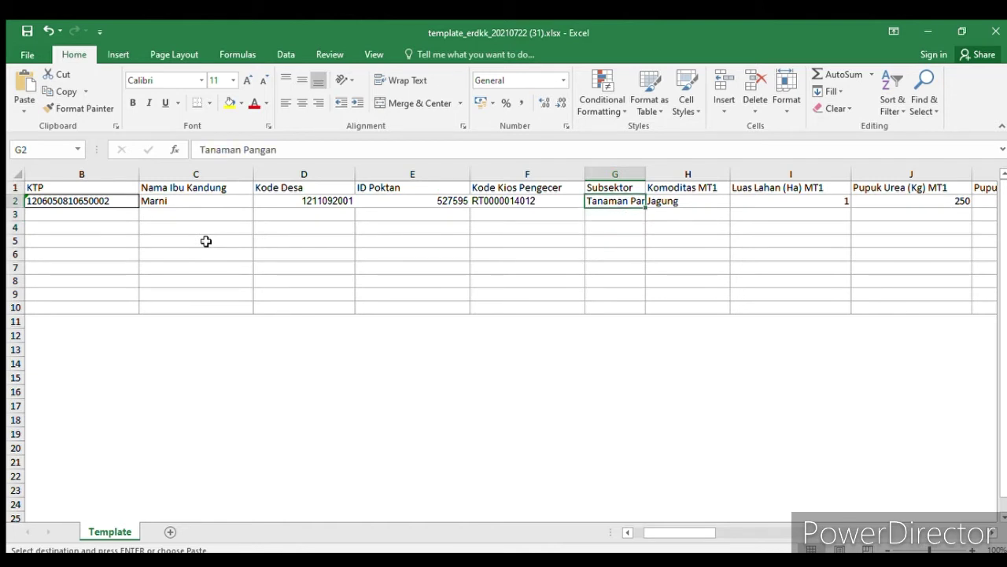
key(Right)
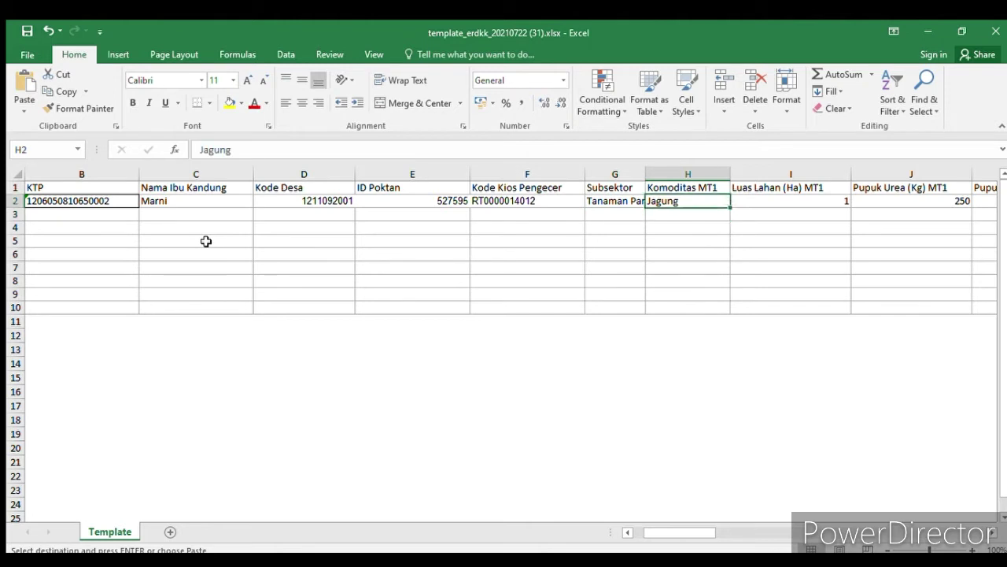
key(Right)
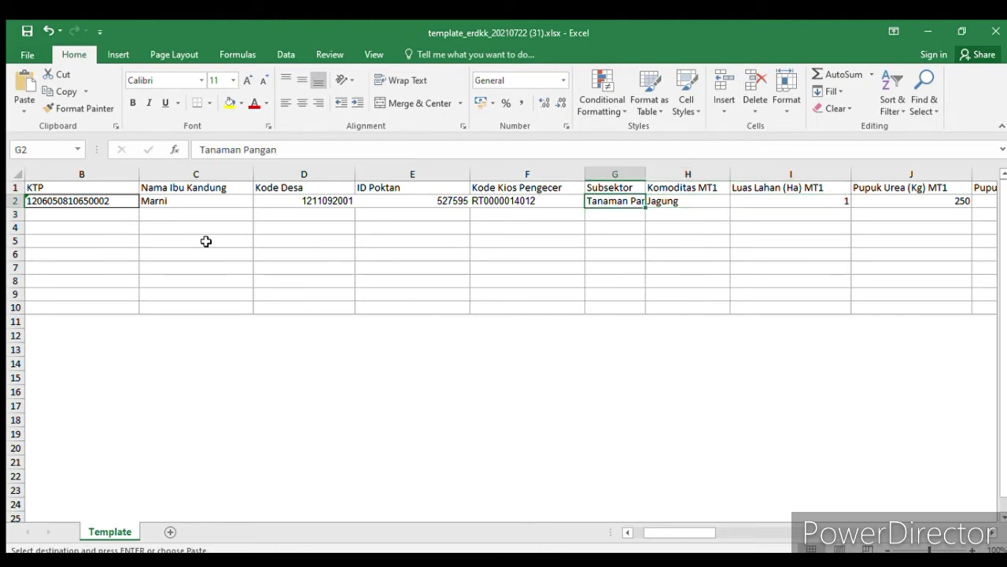
key(Right)
key(Right)
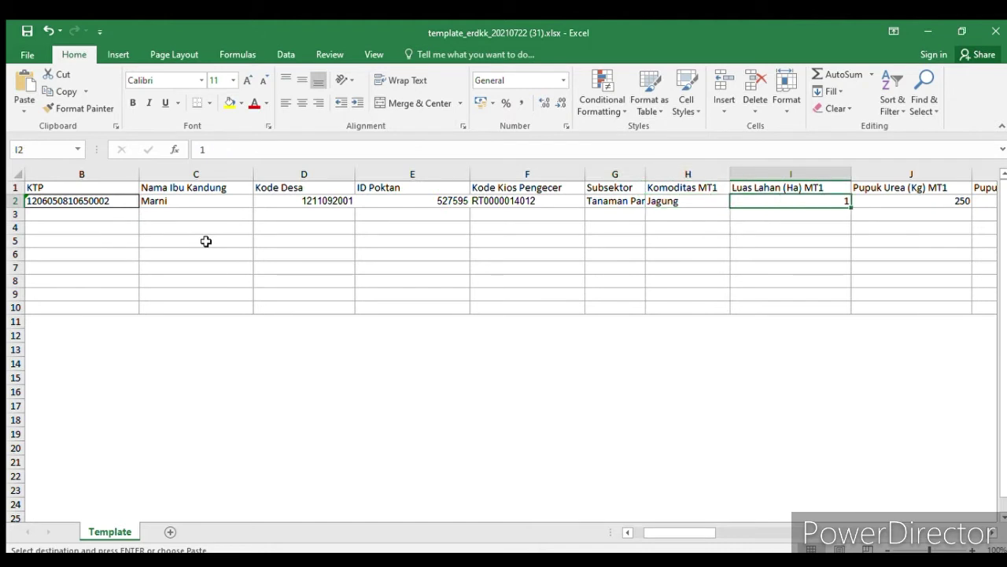
Examine row 2's fertilizer amounts for MT1, from Pupuk Urea to Pupuk Organik Cair, and the MT2 entries up to Pupuk NPK Formula Khusus.
key(Right)
key(Right)
key(Right)
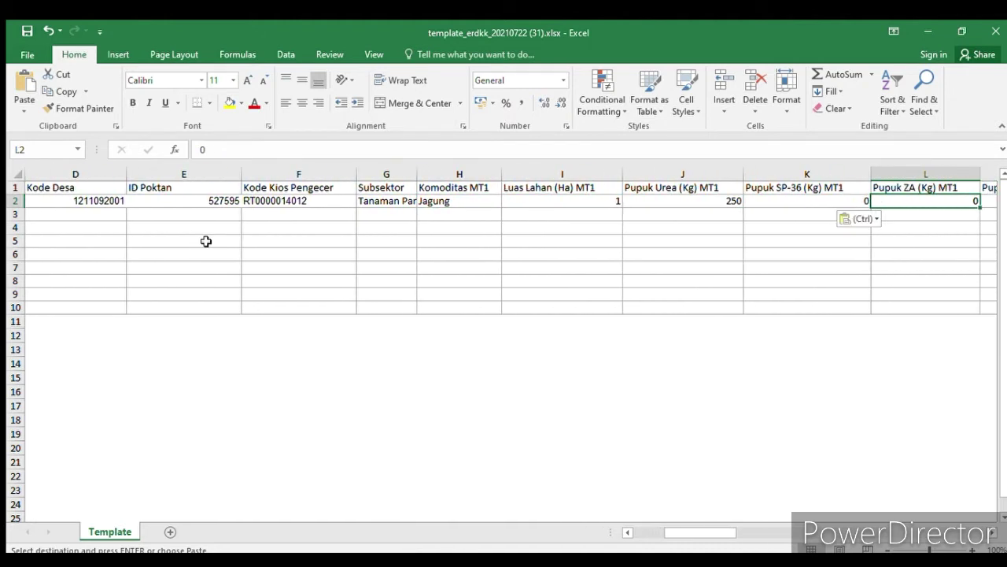
key(Left)
key(Left)
key(Left)
key(Right)
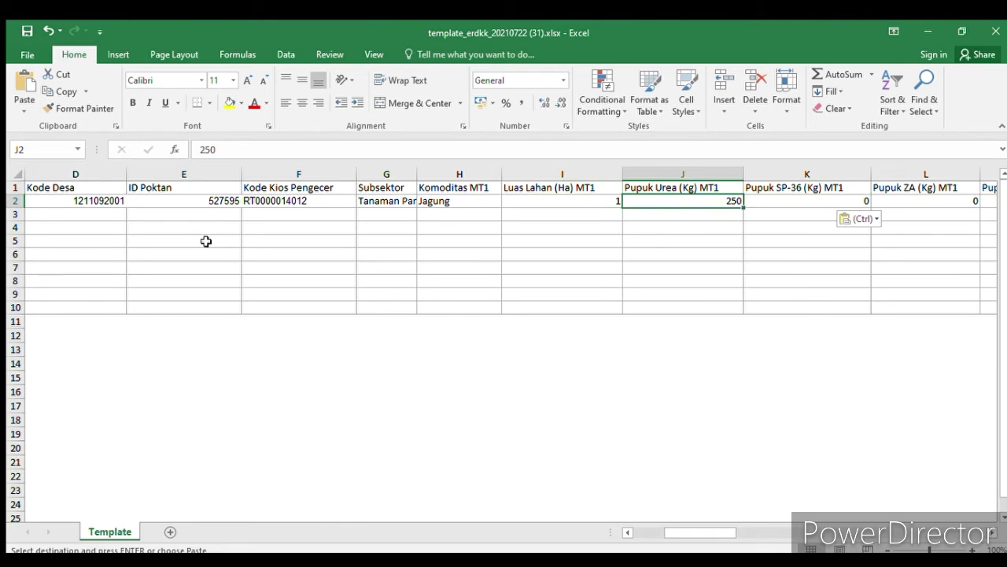
key(Right)
key(Right)
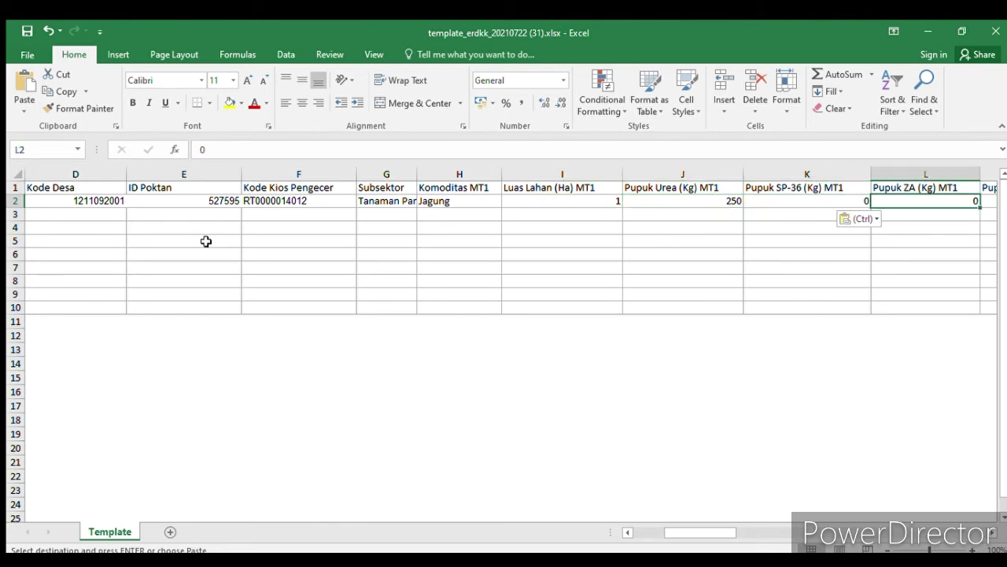
key(Right)
key(Right)
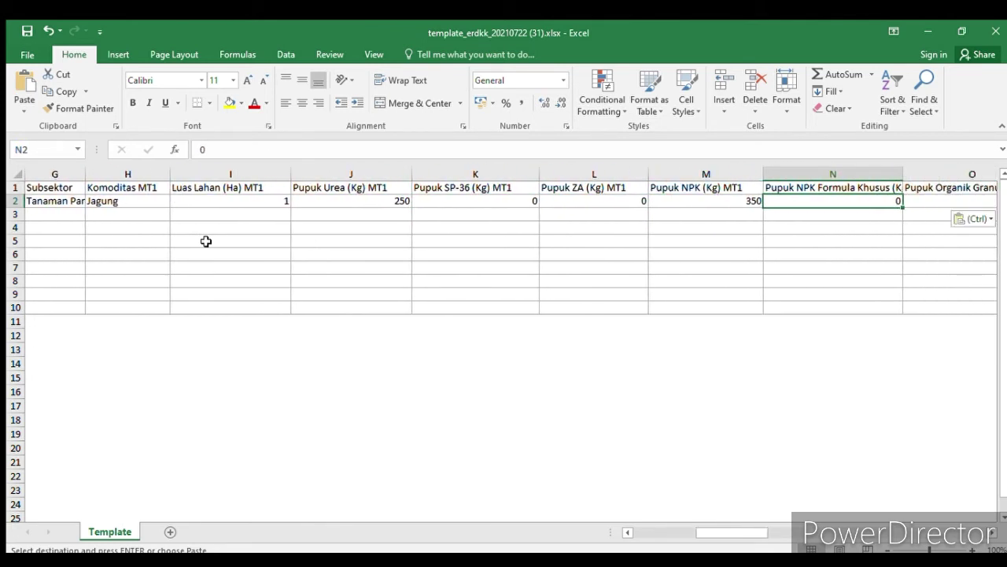
key(Right)
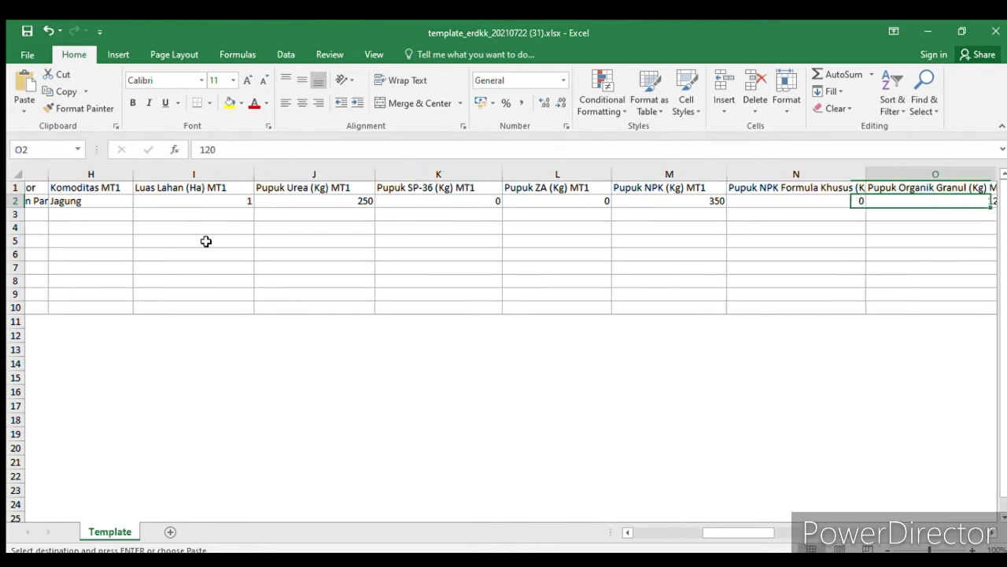
key(Right)
key(Right)
key(Right)
key(Right)
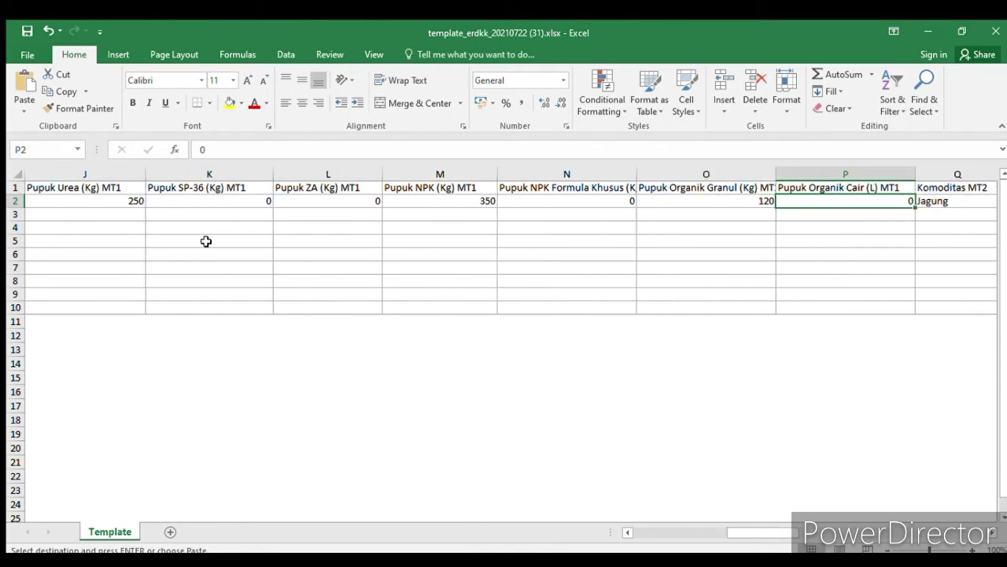
key(Right)
key(Right)
key(Right)
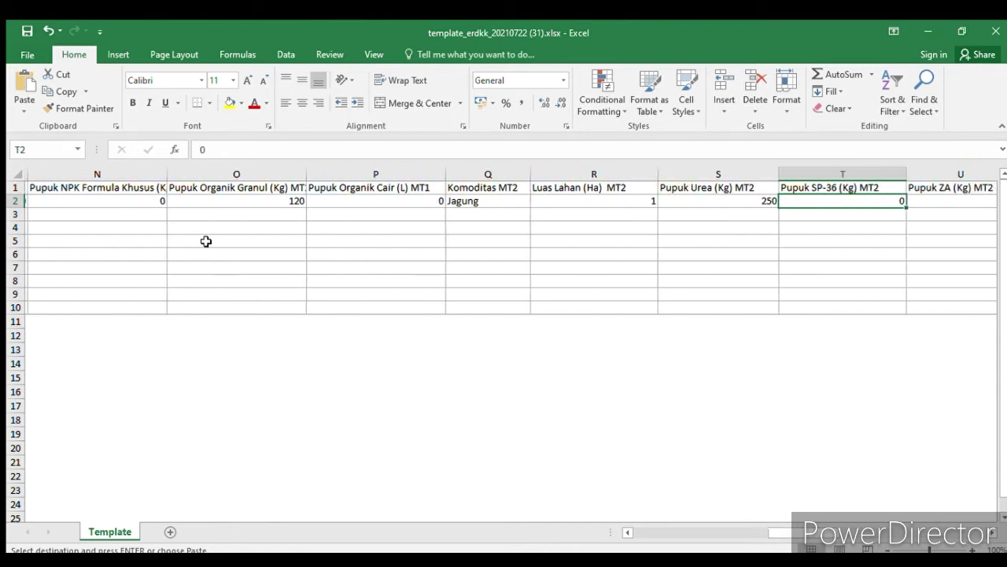
key(Right)
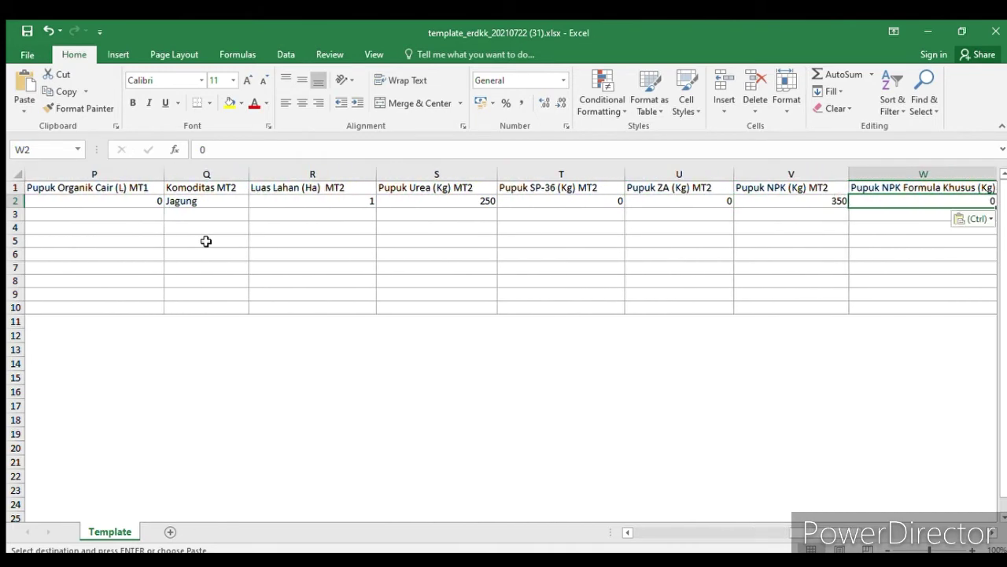
key(Right)
key(alt+Tab)
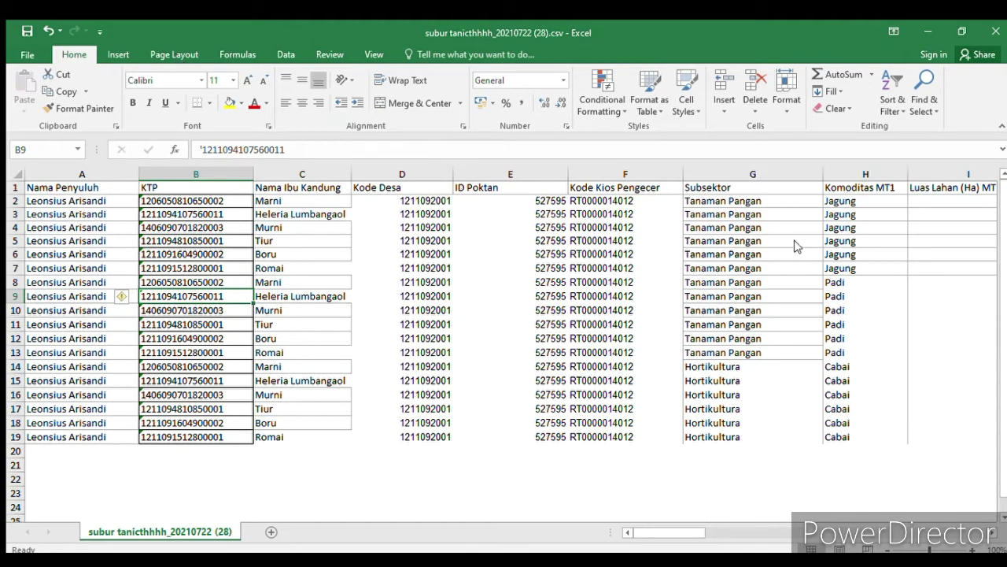
click(173, 311)
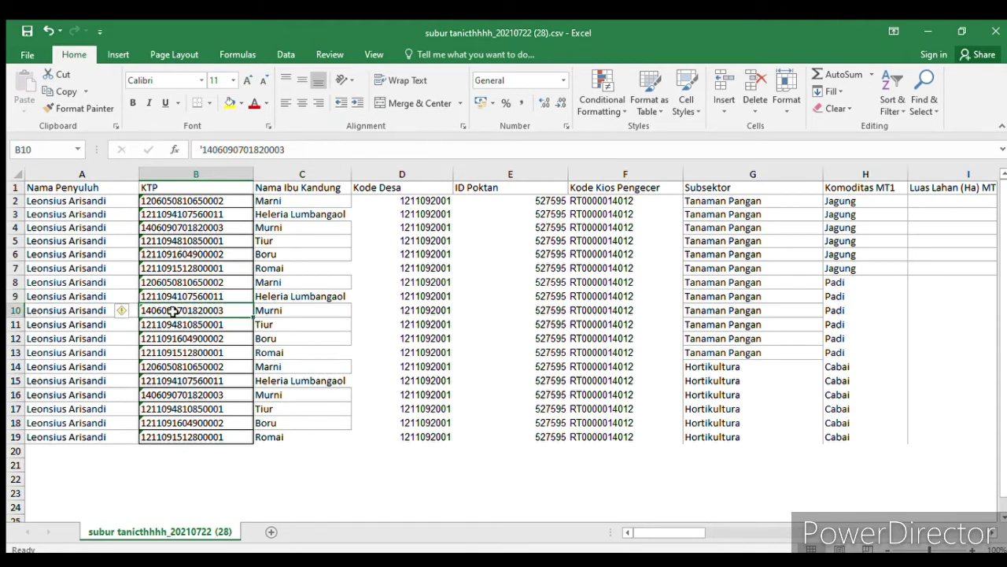
key(Up)
key(Up)
key(Up)
key(Up)
key(Up)
key(Up)
key(Up)
key(Up)
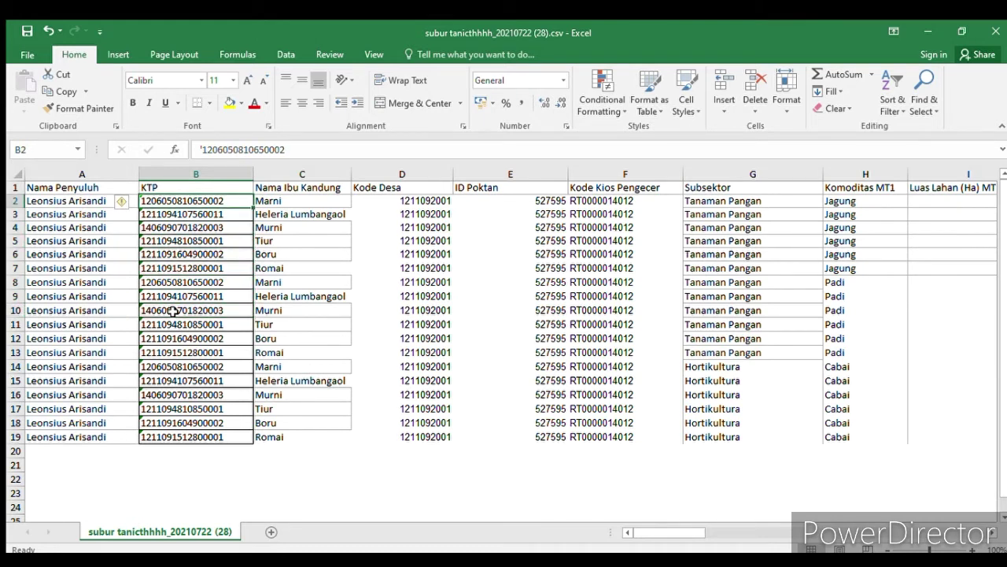
key(Down)
key(Down)
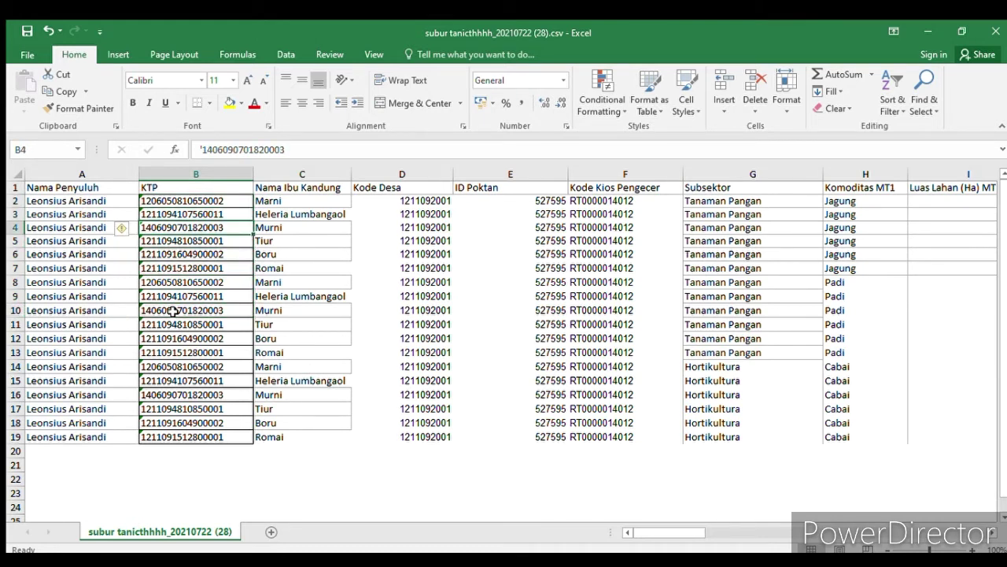
key(Up)
key(Up)
key(Right)
key(Right)
key(Down)
key(Down)
key(Down)
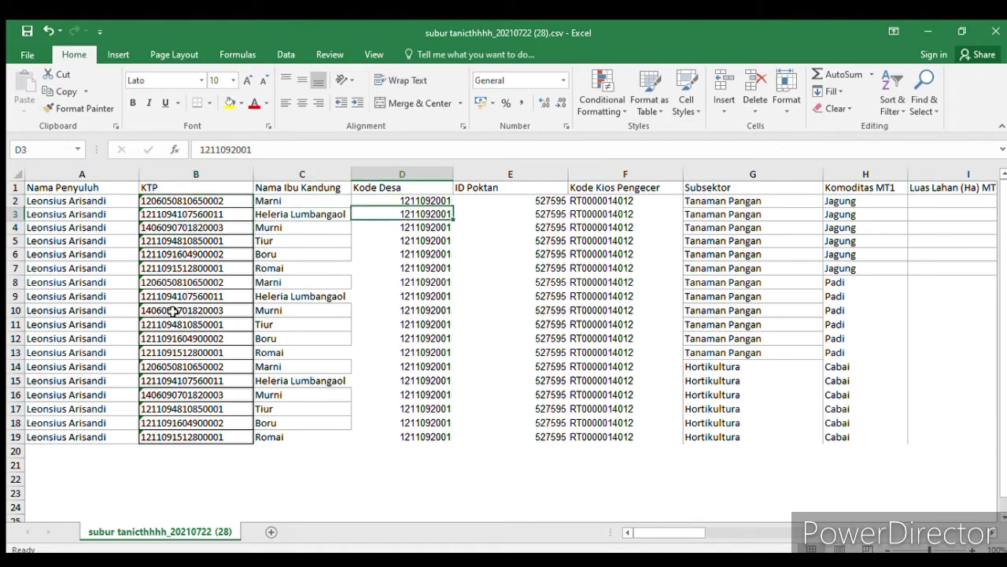
Examine the record fields in row 6 across to Komoditas MT1 and that column's entries up to row 2.
key(Down)
key(Left)
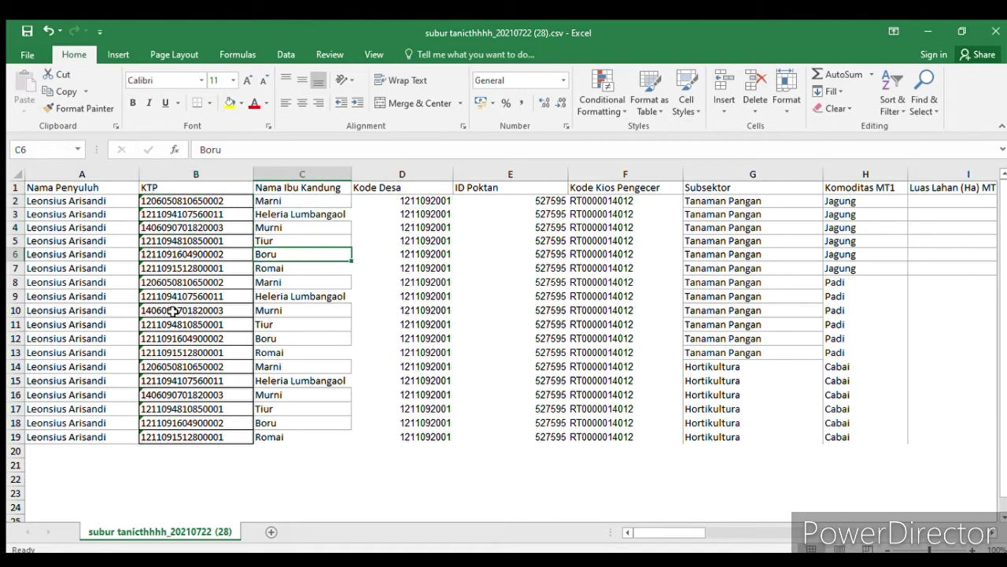
key(Right)
key(ctrl+Right)
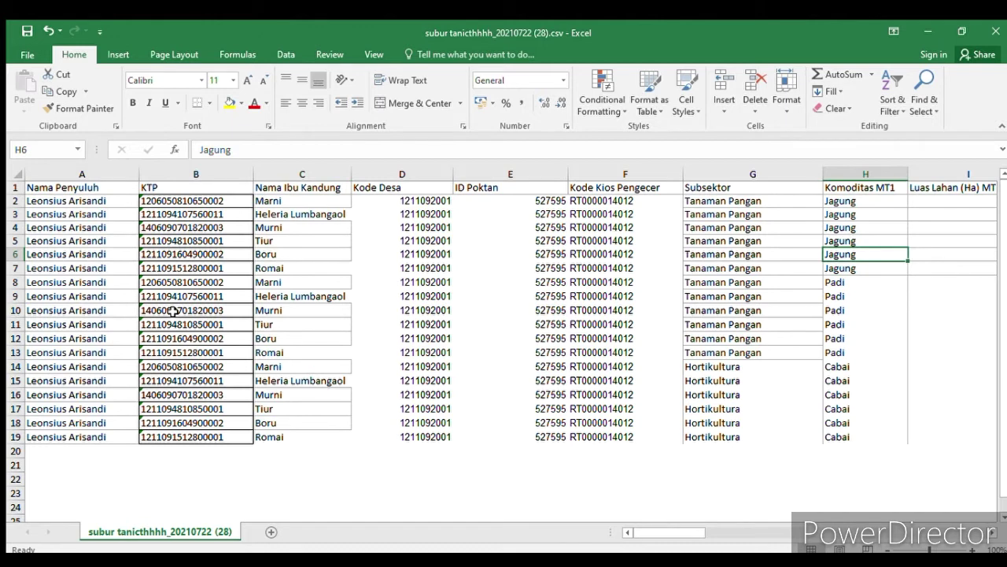
key(Up)
key(Up)
key(Up)
key(Up)
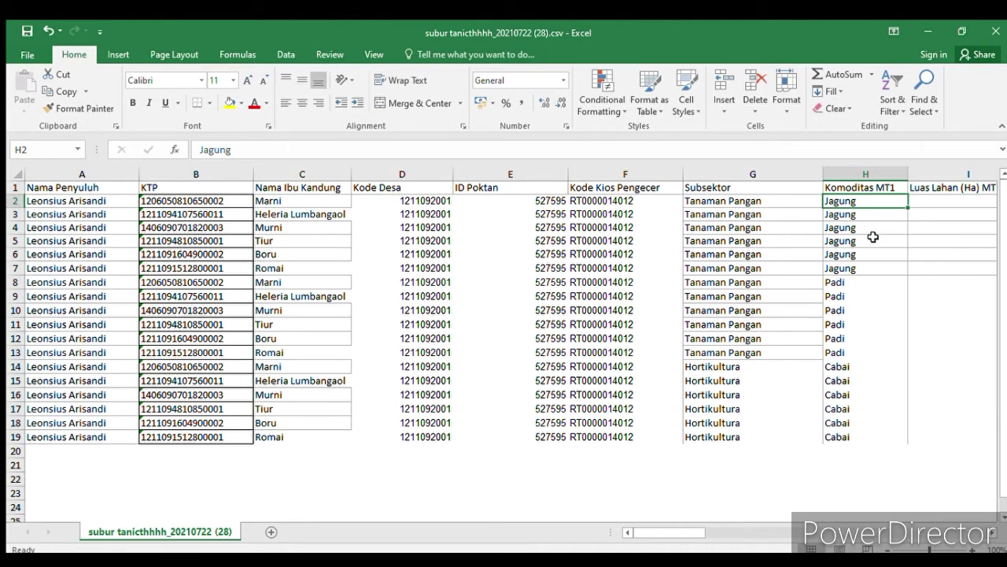
Examine the Komoditas MT1 entries down from row 2 to row 14, comparing the commodity groups.
key(Down)
key(Down)
key(Down)
key(Down)
key(Down)
key(Down)
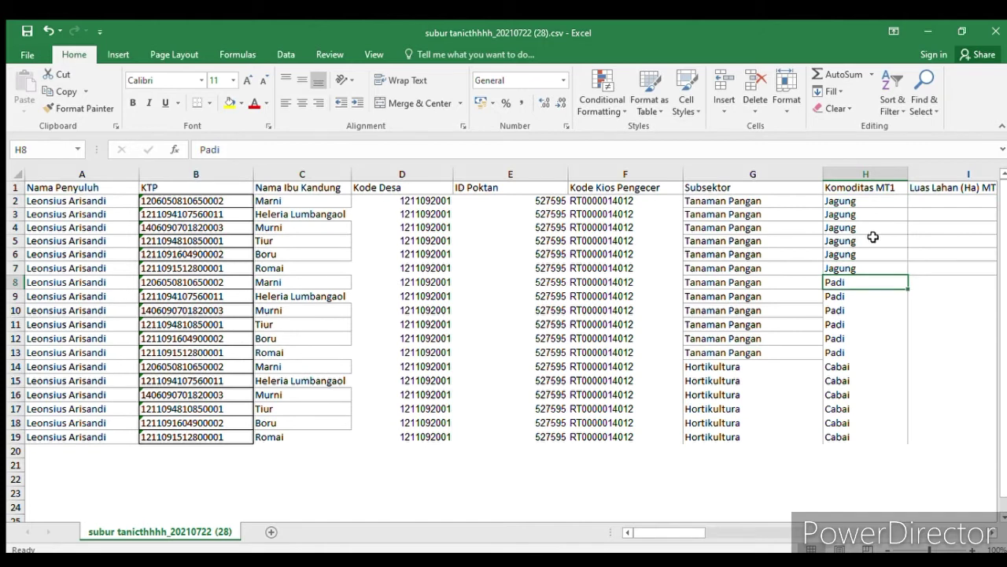
key(Down)
key(Down)
key(Down)
key(Down)
key(Down)
key(Down)
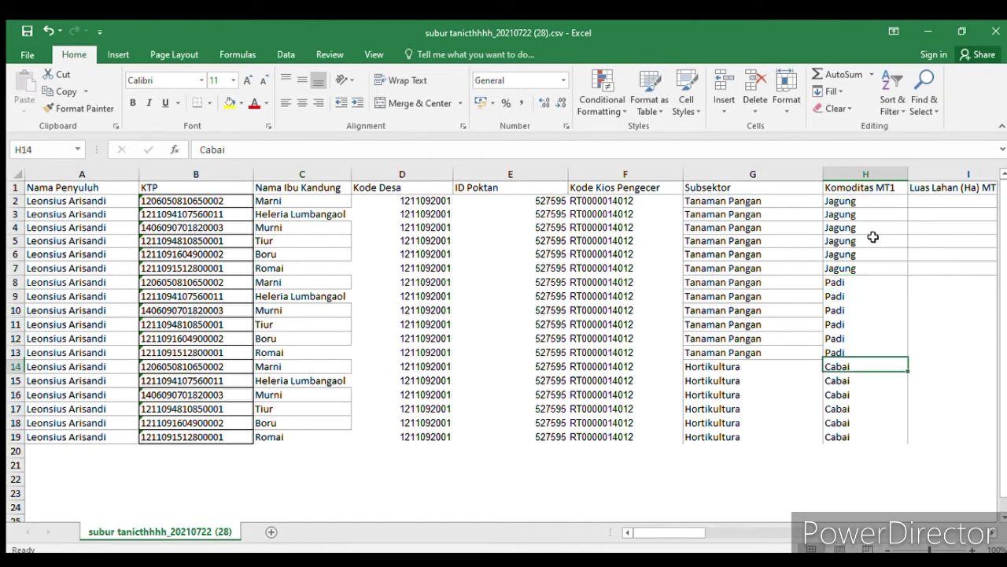
Examine the Subsektor entries from row 14 up to row 7.
key(Left)
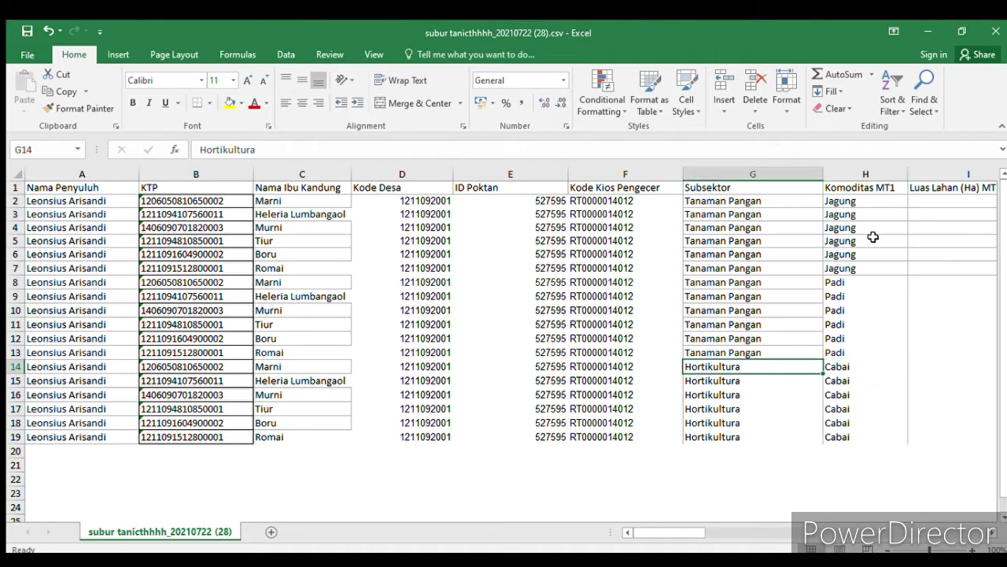
key(Up)
key(Up)
key(Up)
key(Up)
key(Up)
key(Up)
key(Up)
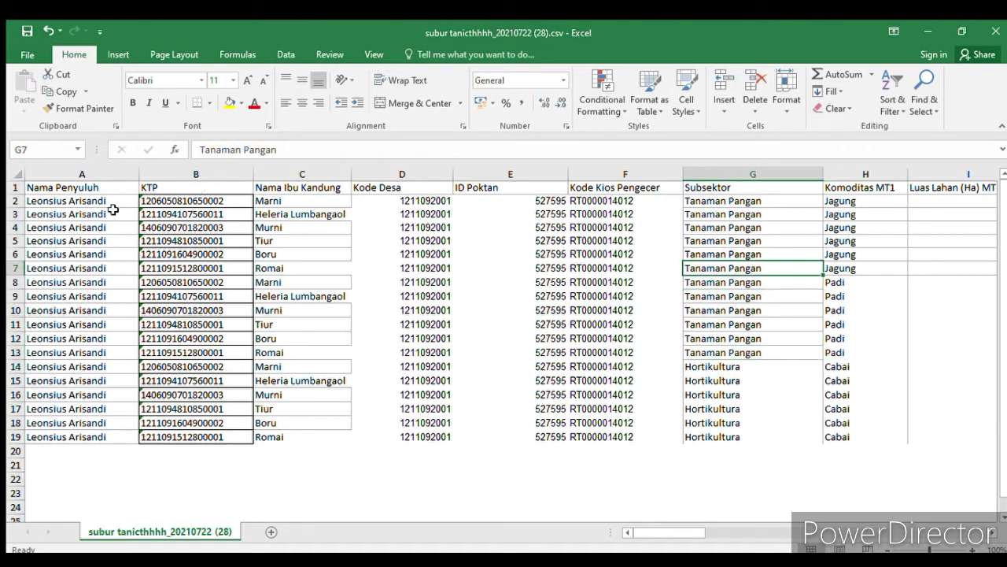
Highlight the Jagung records in A2:H7 with a yellow fill.
drag(100, 203, 855, 268)
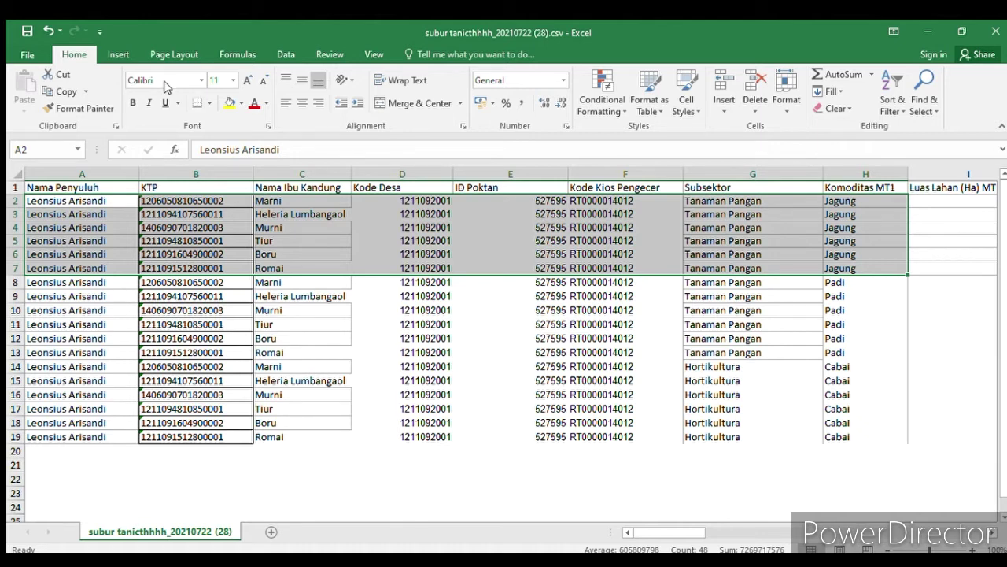
click(225, 105)
click(933, 254)
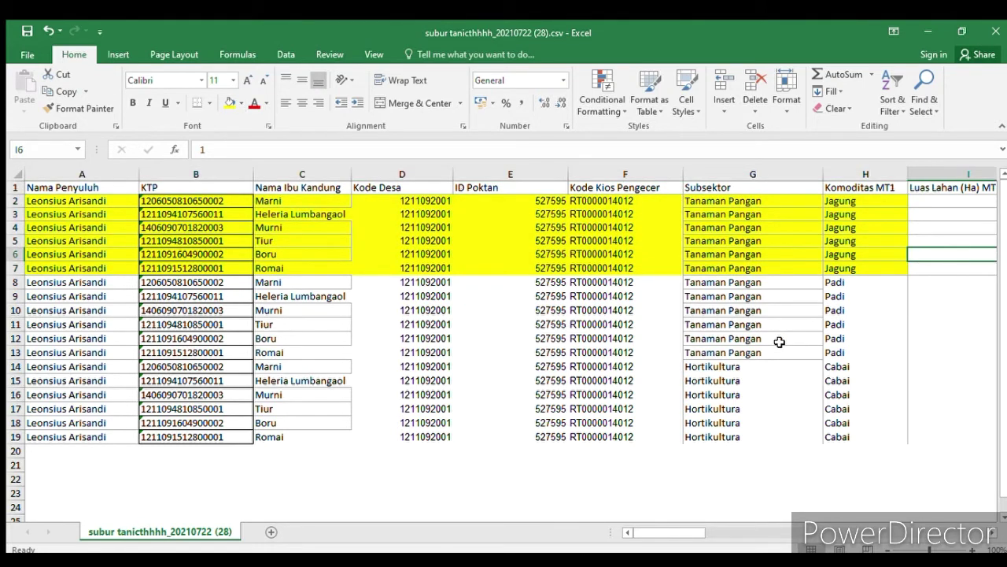
Examine the first Padi record in row 8, from Nama Penyuluh across to Komoditas MT1.
click(742, 284)
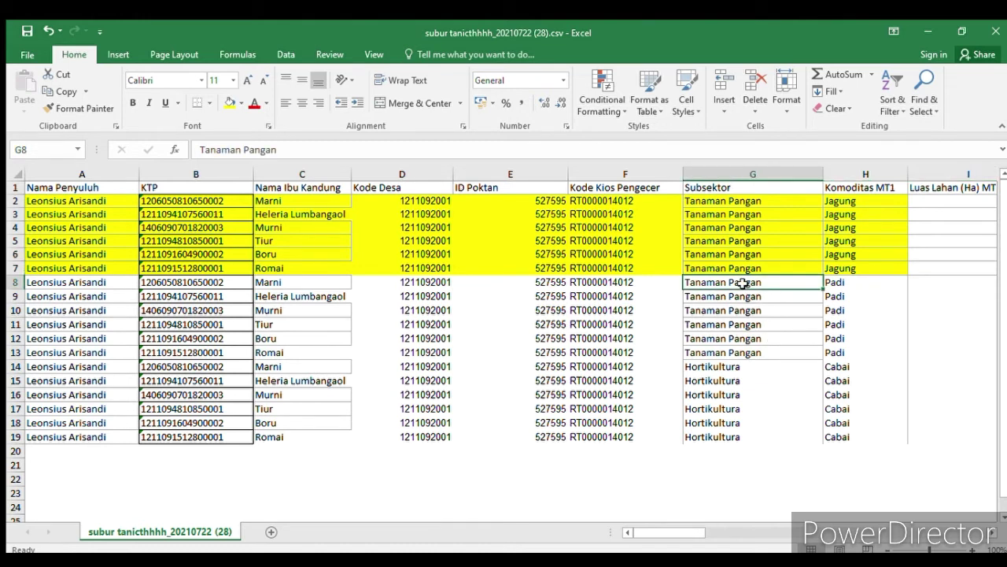
key(Down)
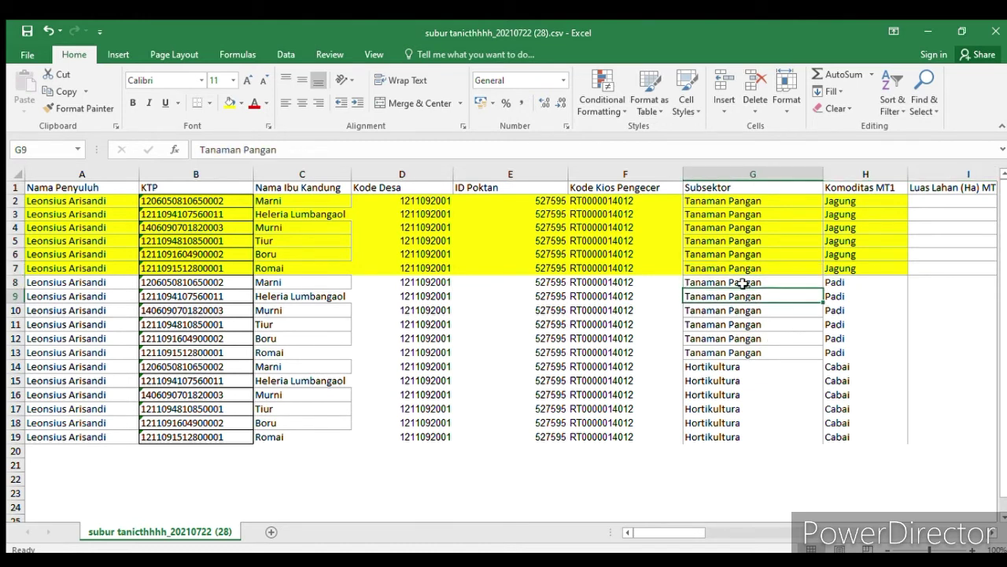
click(742, 284)
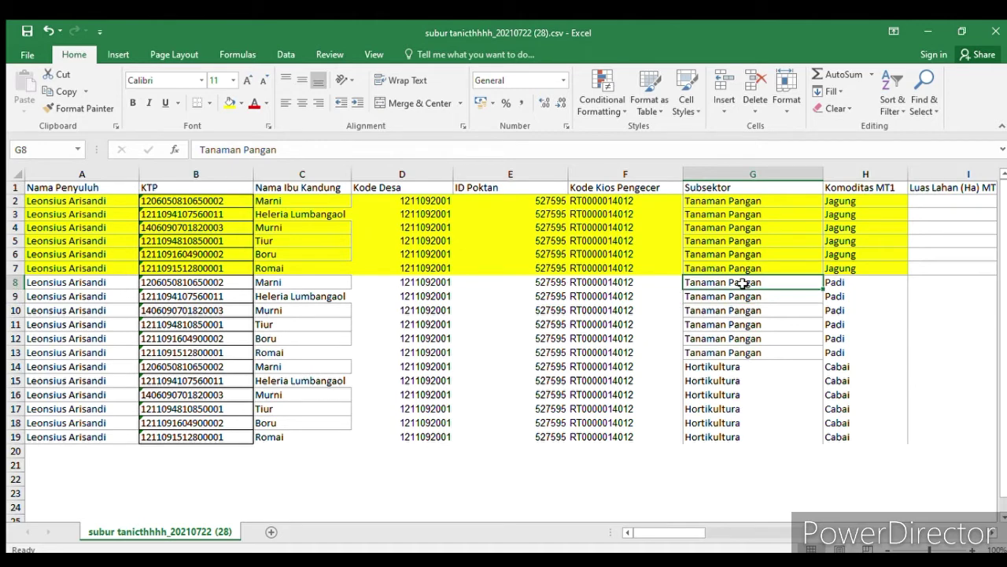
key(Right)
scroll(742, 283, right, 2)
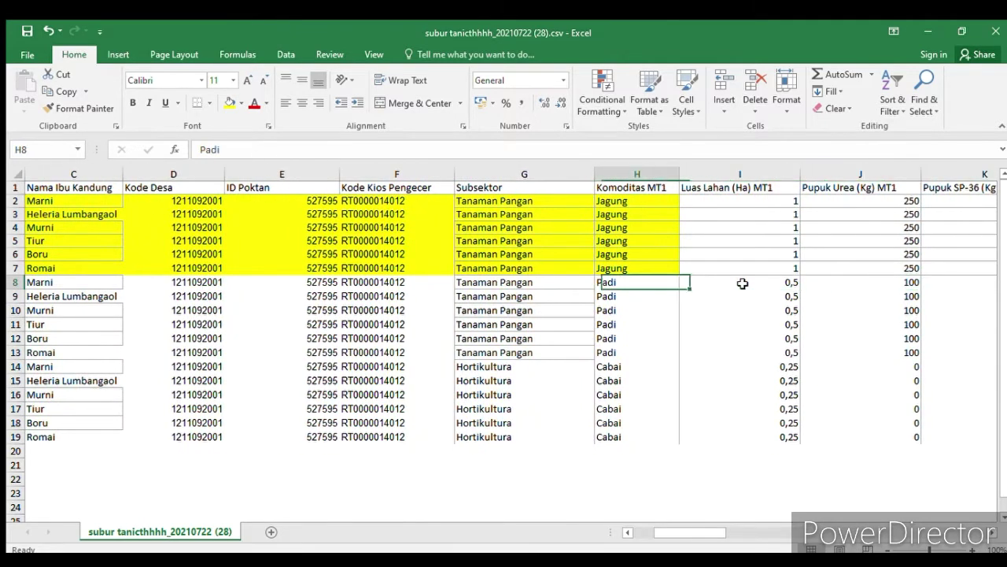
key(Left)
key(Left)
key(Left)
key(Left)
key(Left)
key(Left)
key(Left)
key(Right)
key(Right)
key(Right)
key(Right)
key(Right)
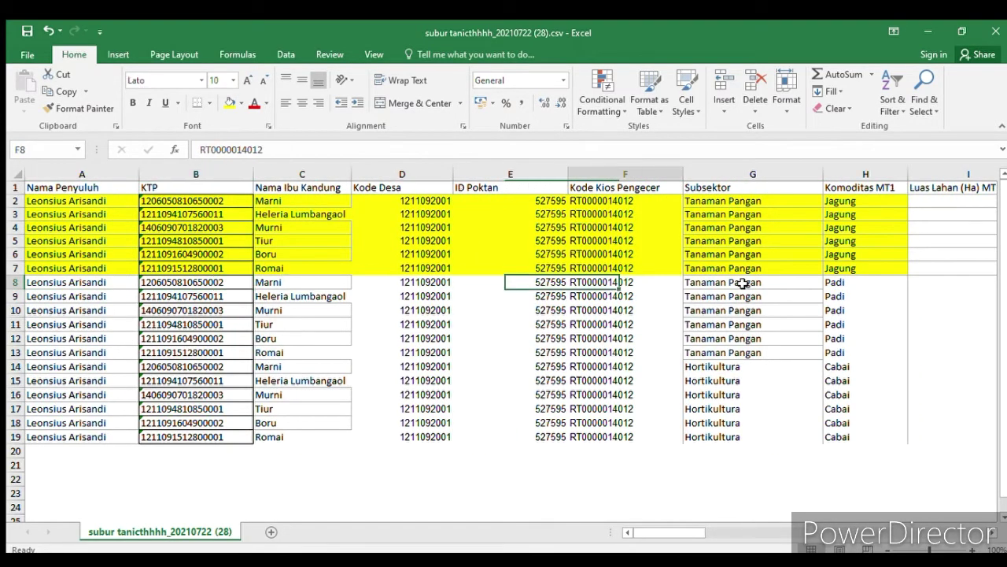
key(Right)
key(Right)
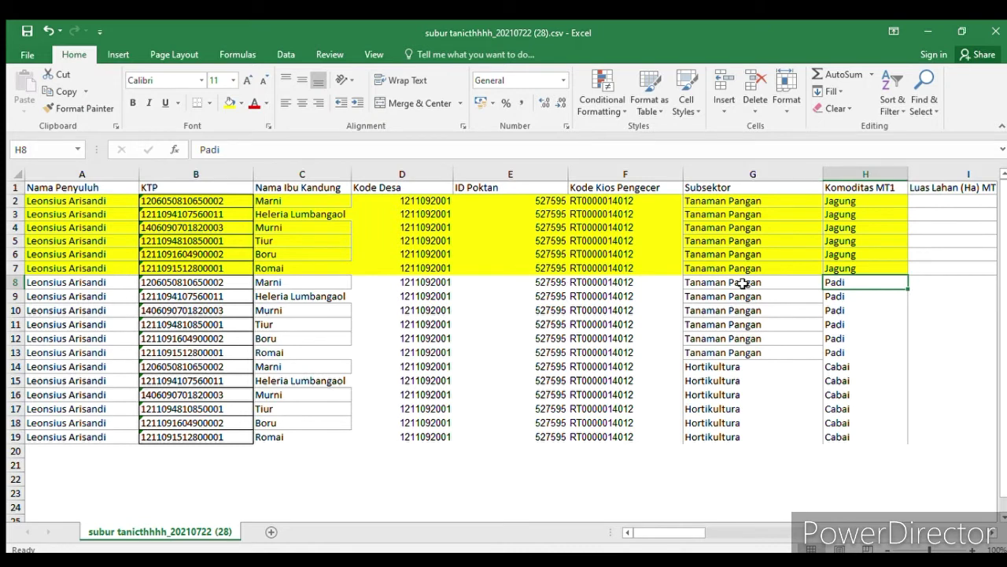
Highlight the Cabai records in A14:H19 with a light green fill.
key(Down)
key(Down)
key(Down)
key(Down)
key(Down)
key(Down)
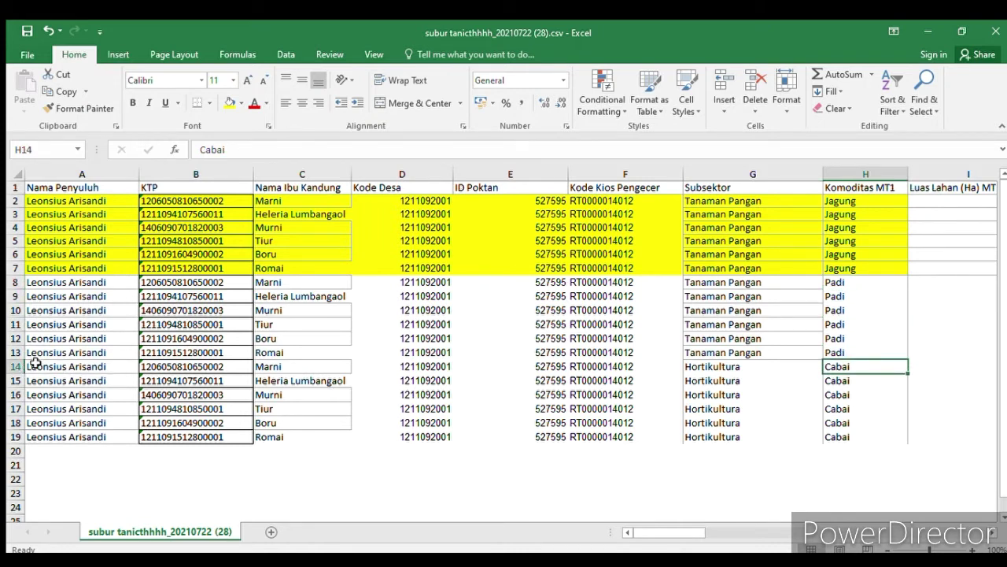
drag(36, 366, 862, 438)
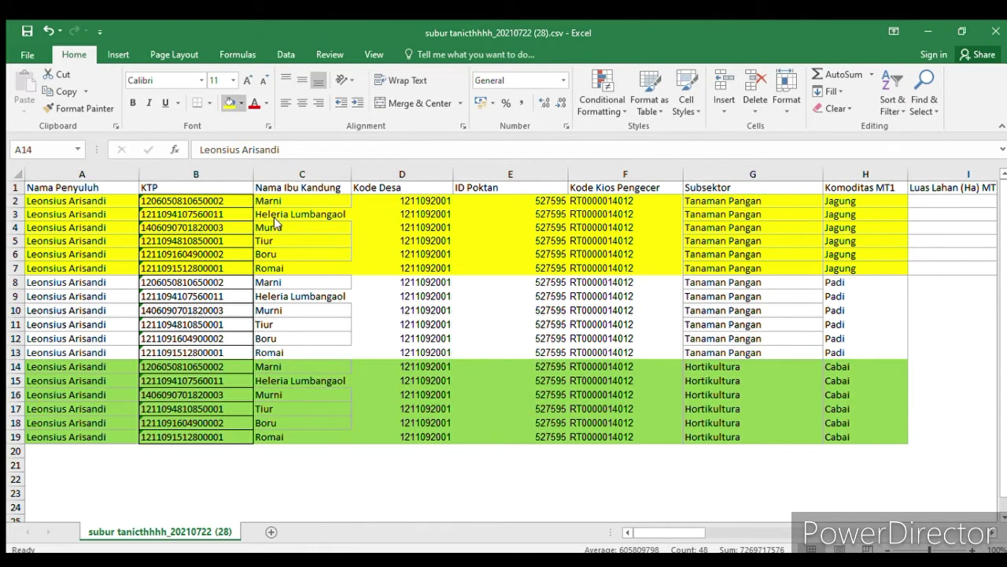
Examine the Kode Desa entries where the Padi records meet the Cabai records, around rows 11 to 15.
click(397, 328)
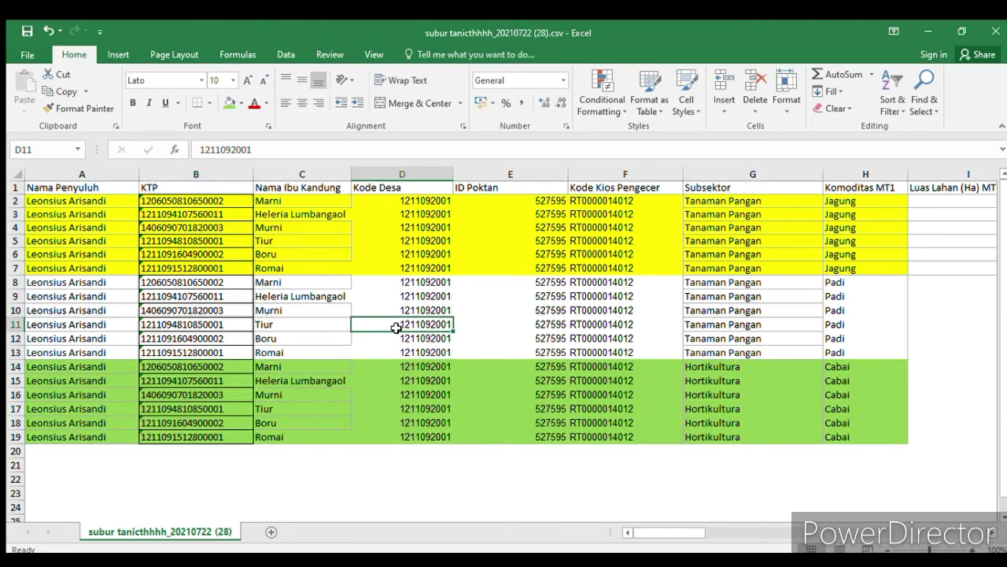
key(Down)
key(Down)
key(Down)
key(Down)
key(Up)
key(Up)
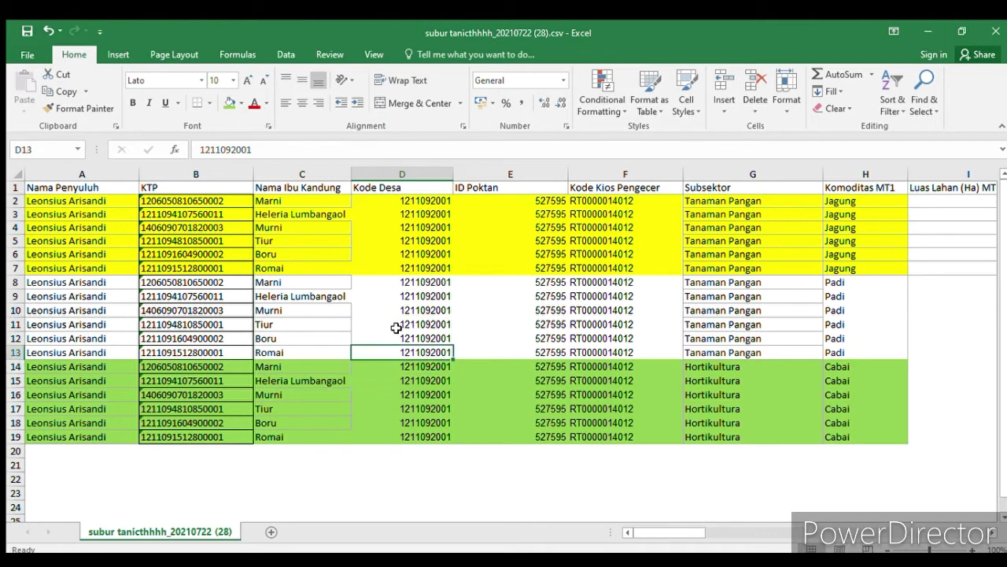
key(Down)
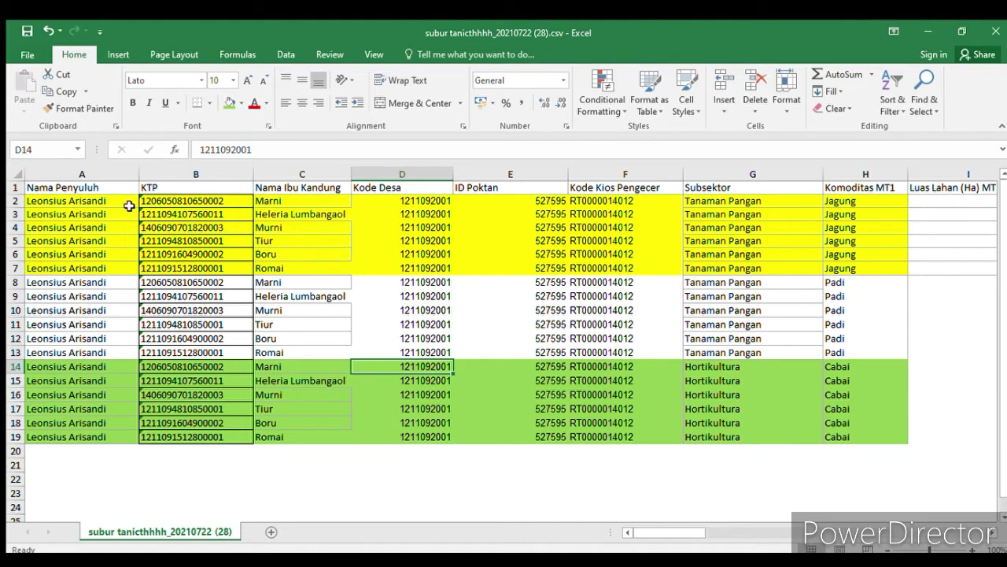
Highlight the same farmer's repeated KTP entries in cells B2, B8 and B14 with a red fill.
click(186, 203)
key(Down)
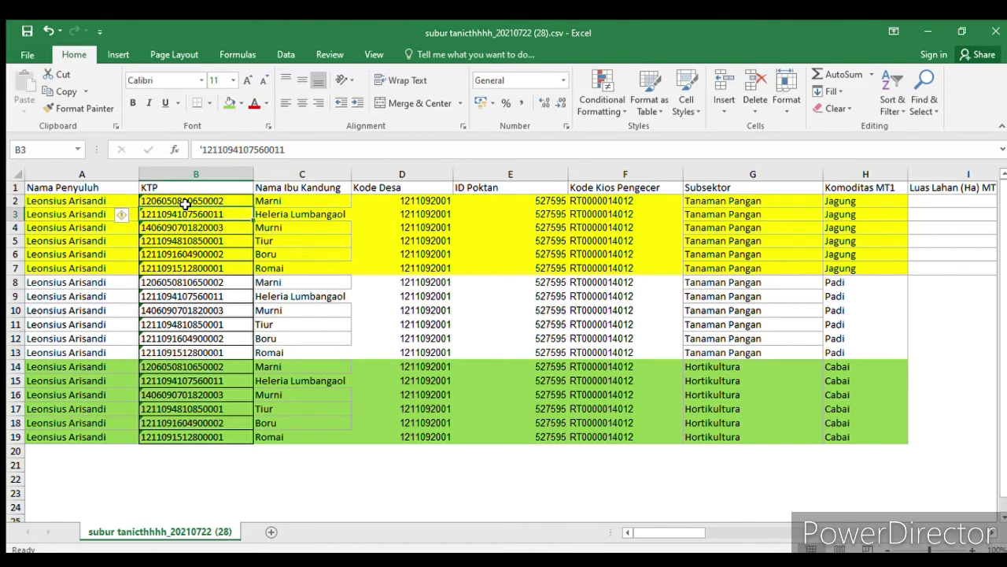
key(Down)
key(Up)
key(Up)
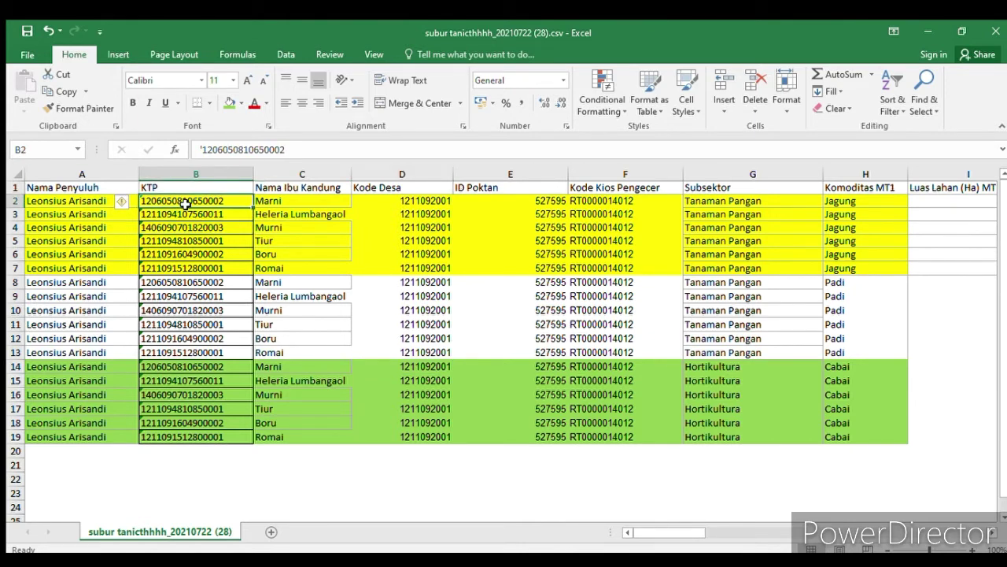
click(231, 103)
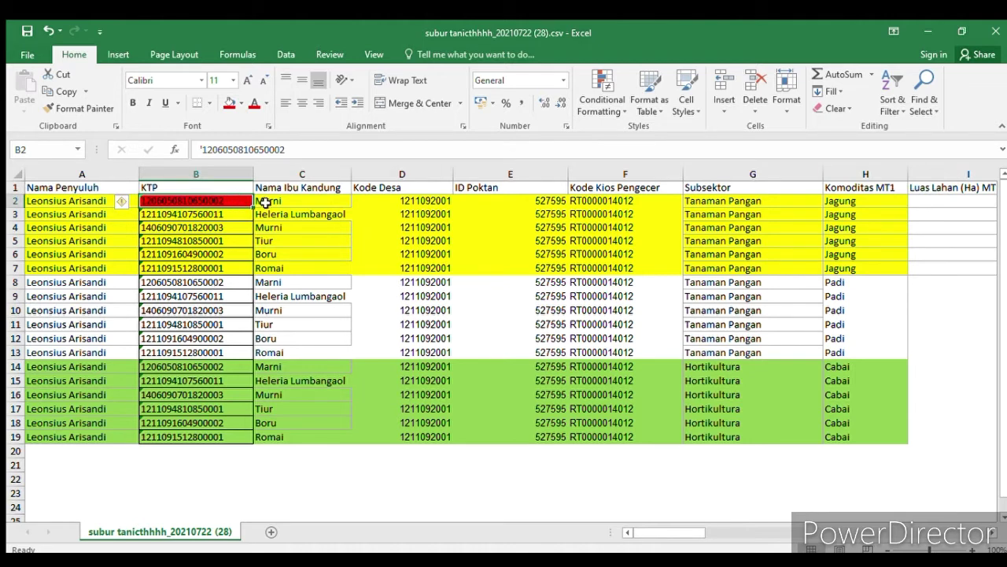
click(202, 285)
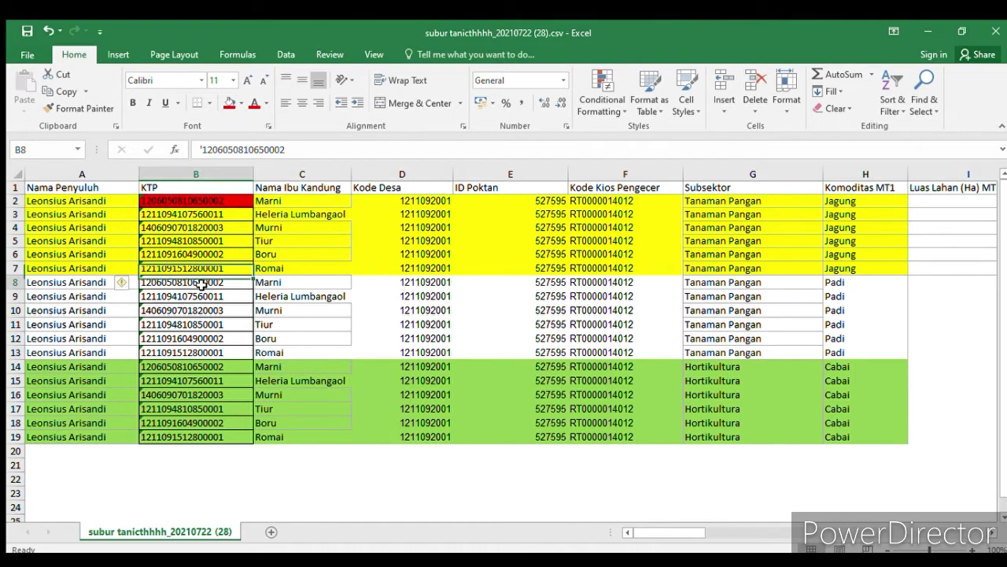
click(229, 103)
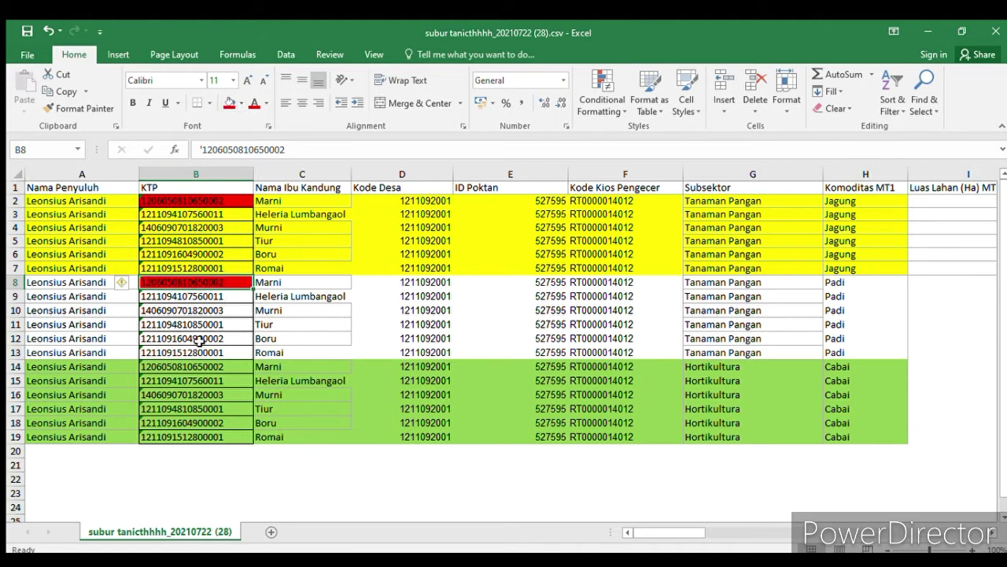
click(192, 367)
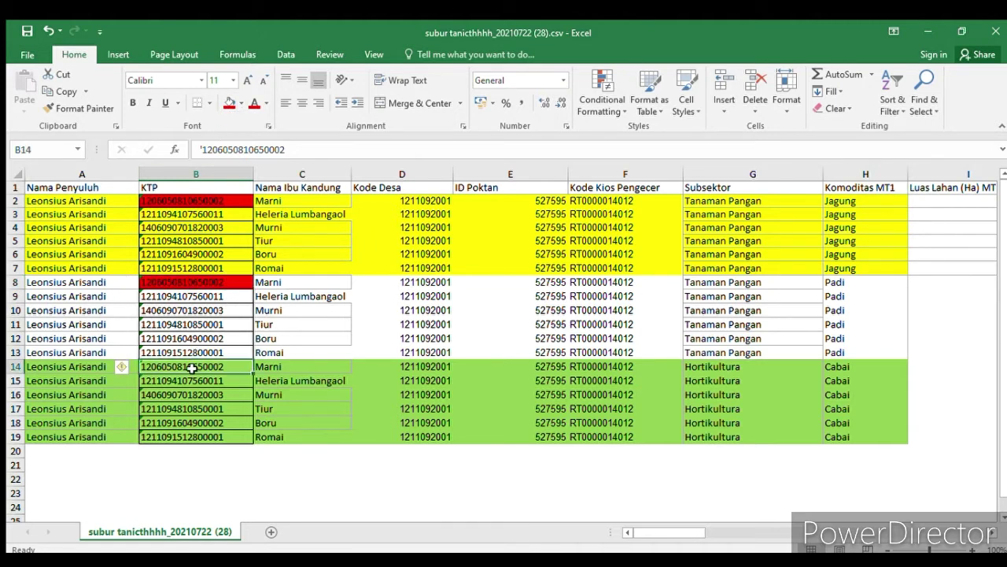
click(228, 104)
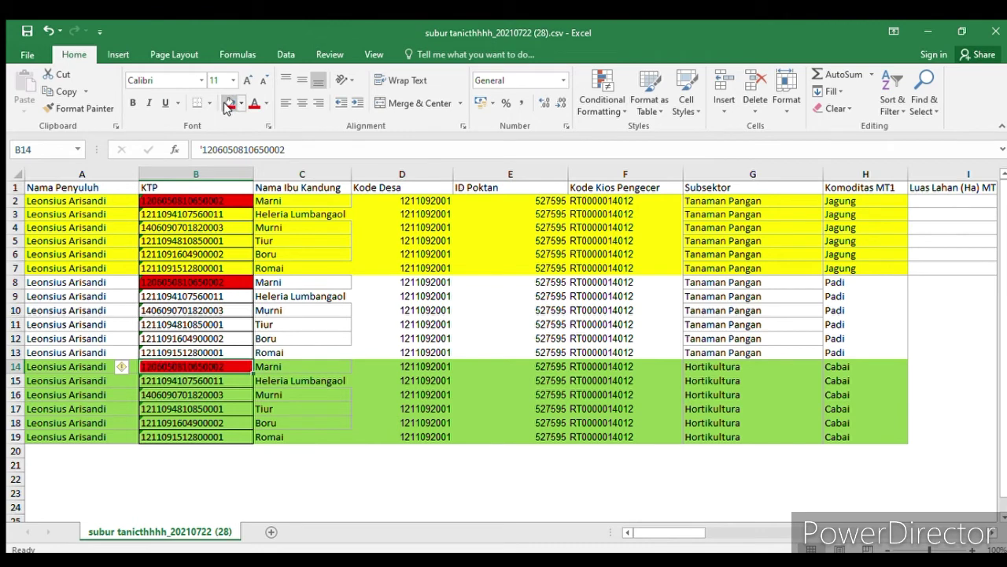
Examine row 14's Cabai record from Nama Ibu Kandung through Subsektor and Komoditas MT1 to Luas Lahan (Ha) MT1.
click(400, 382)
key(Up)
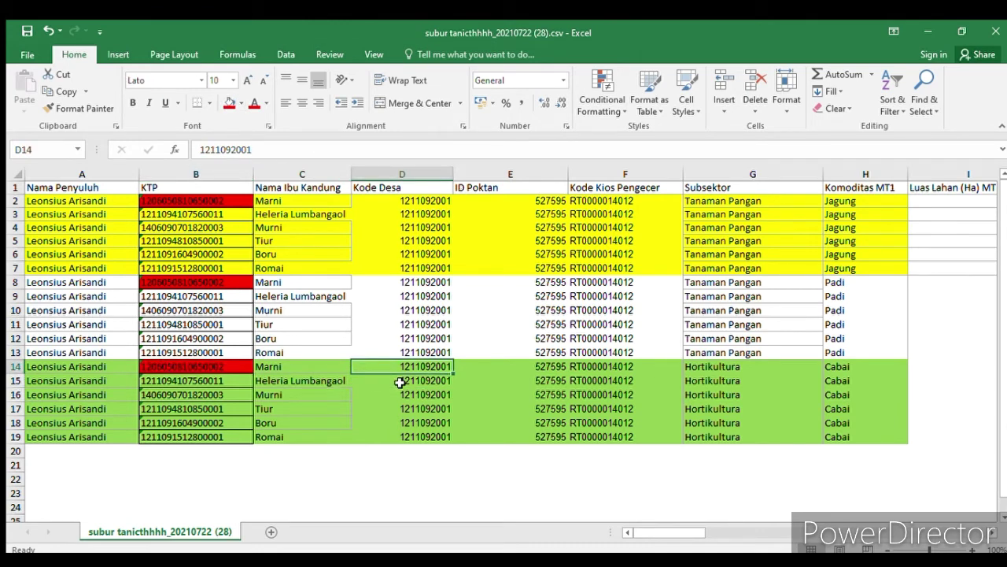
key(Left)
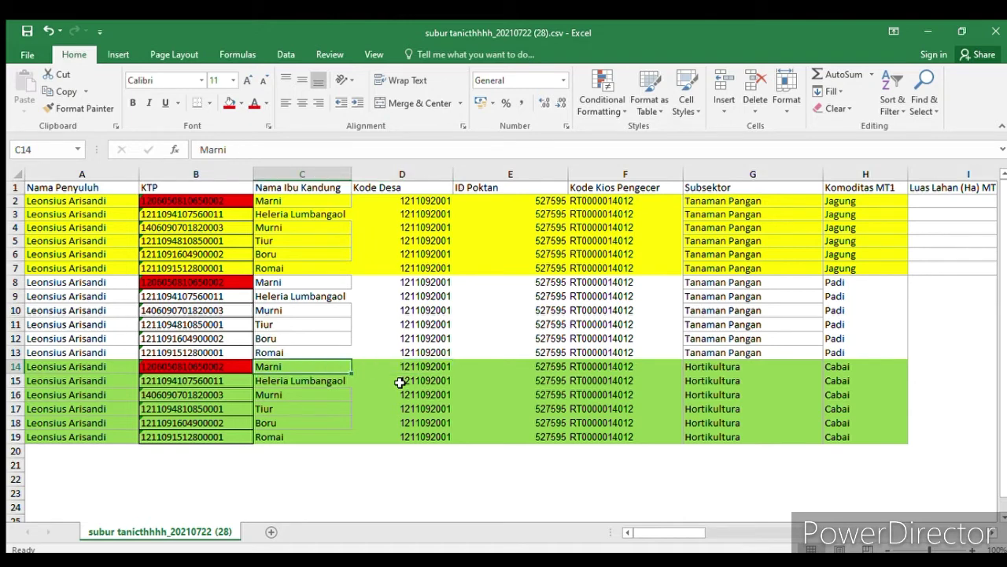
key(Right)
key(Right)
key(Right)
key(Right)
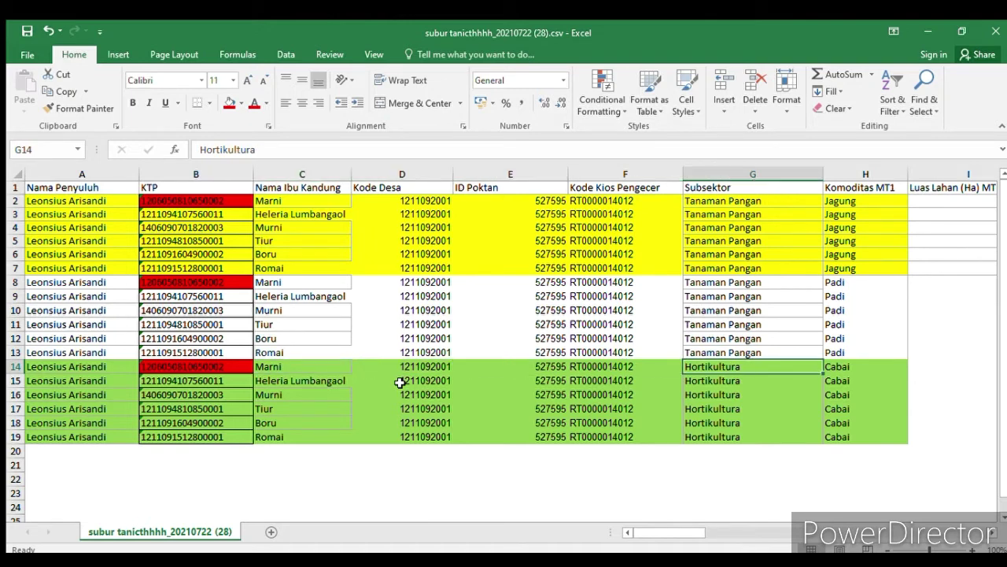
key(Right)
key(Right)
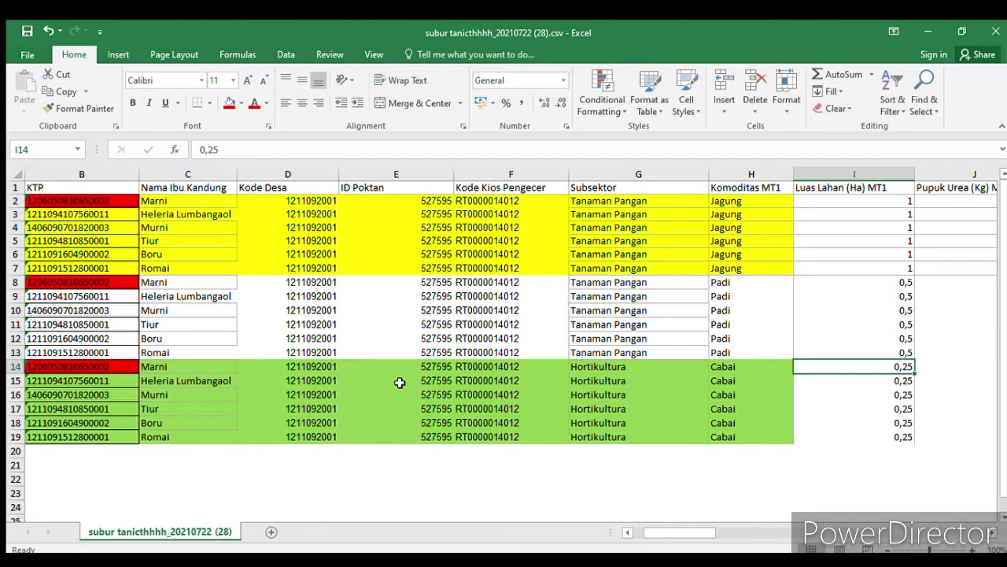
Examine row 14's MT1 fertilizer amounts from Pupuk Urea to Pupuk ZA, and compare Luas Lahan (Ha) MT1 in rows 14 and 13.
key(Right)
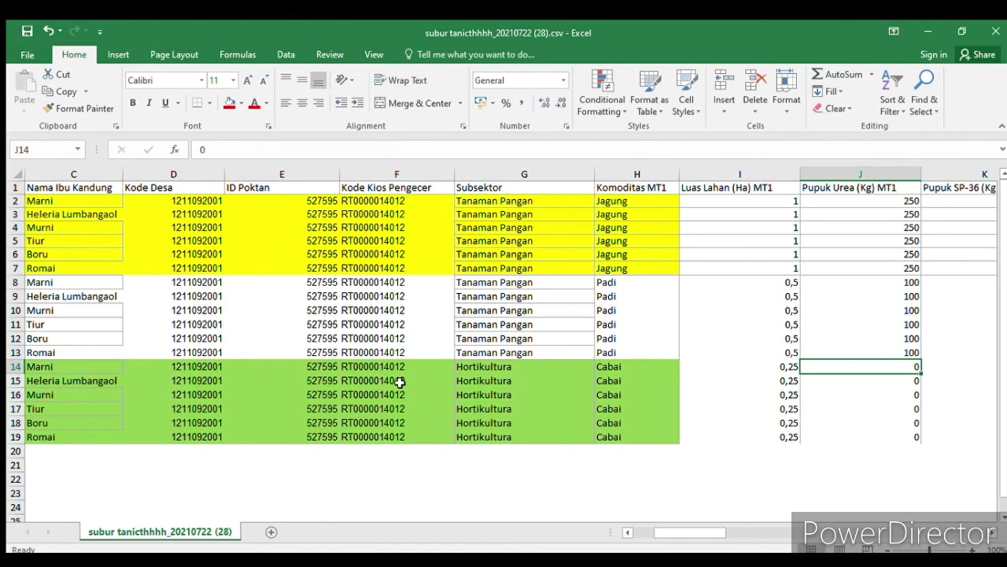
key(Right)
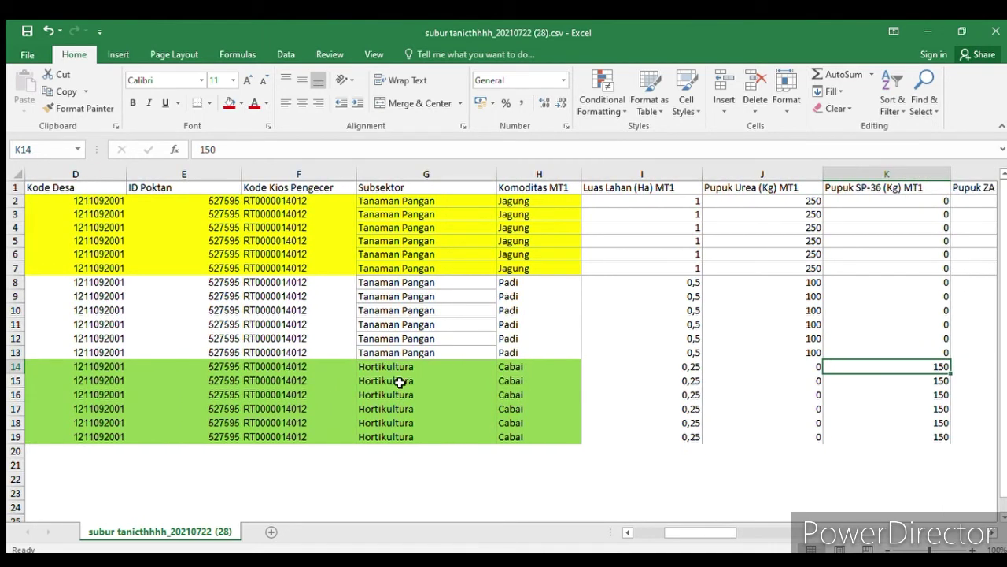
key(Right)
key(Left)
key(Left)
key(Left)
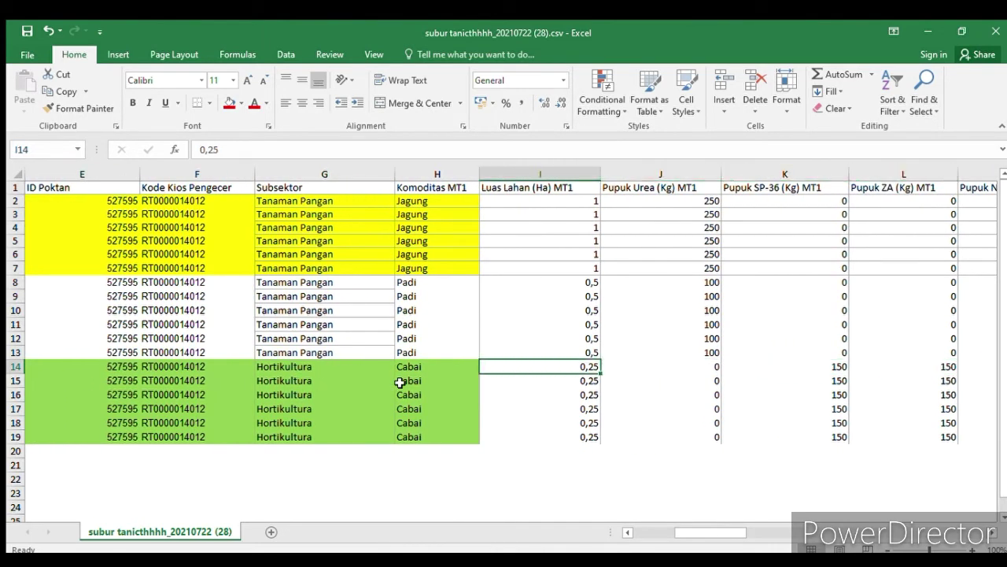
key(Up)
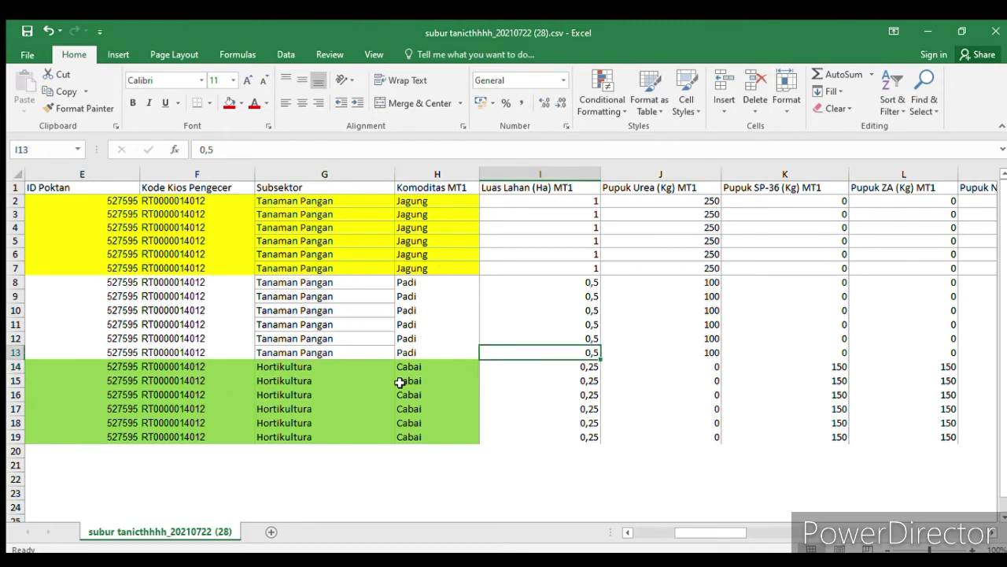
Compare the Pupuk Urea (Kg) MT1 amount of row 14's Cabai record with the Padi records in rows 11 to 13.
key(Down)
key(Right)
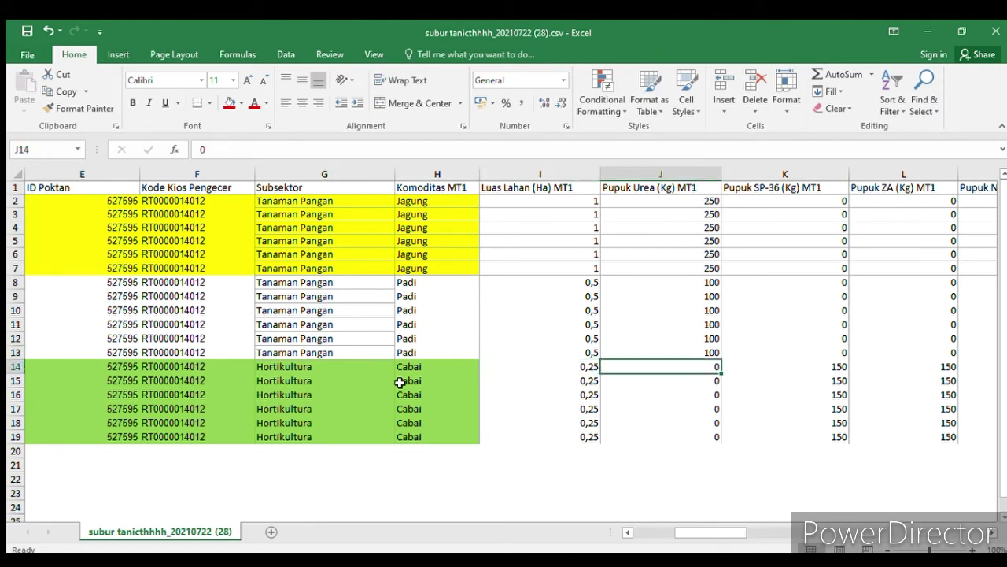
key(Up)
key(Up)
key(Up)
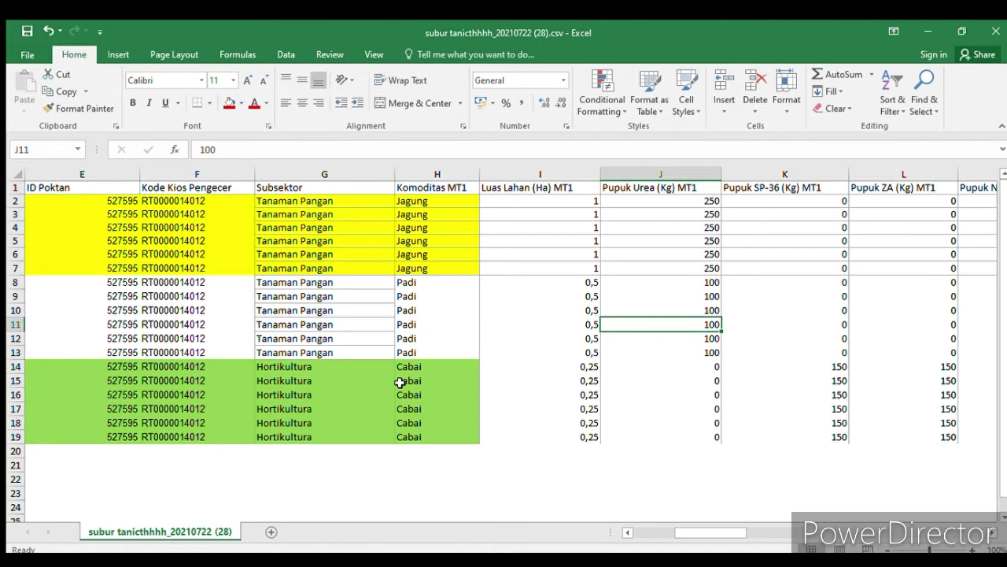
key(Down)
key(Down)
key(Down)
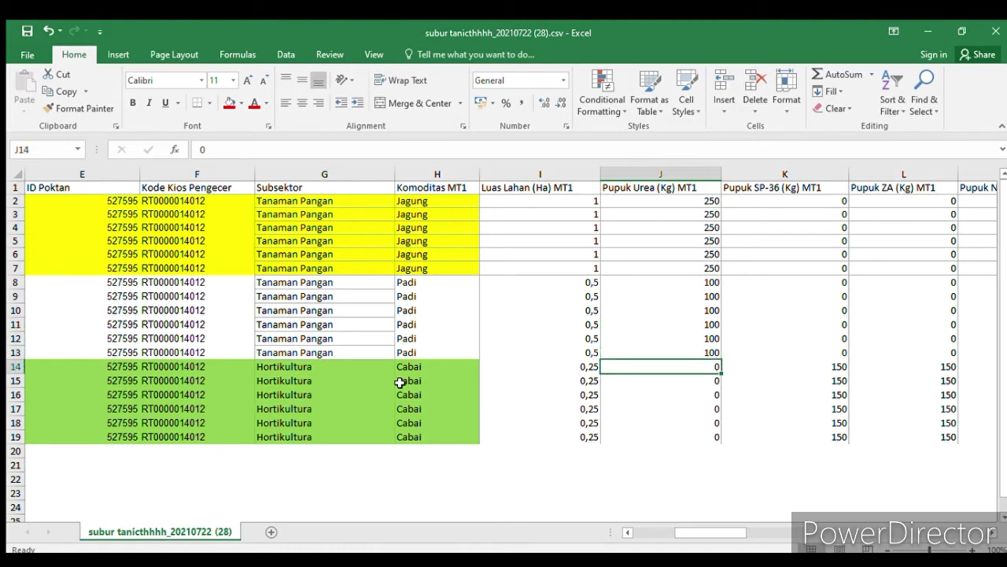
Examine row 14's remaining MT1 fertilizer amounts, from Pupuk SP-36 through Pupuk NPK to Pupuk Organik Cair.
key(Right)
key(Right)
key(Right)
key(Right)
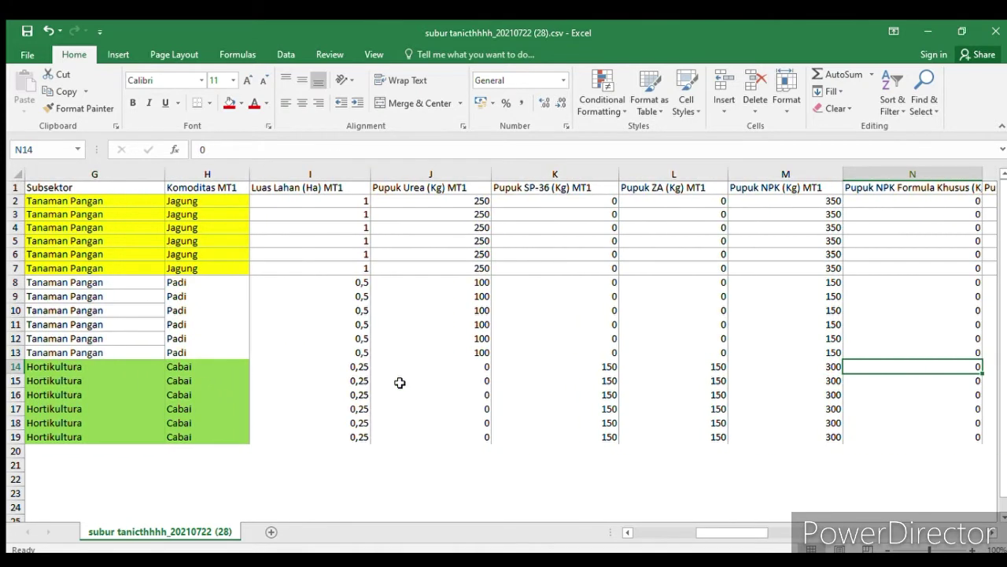
key(Right)
key(Right)
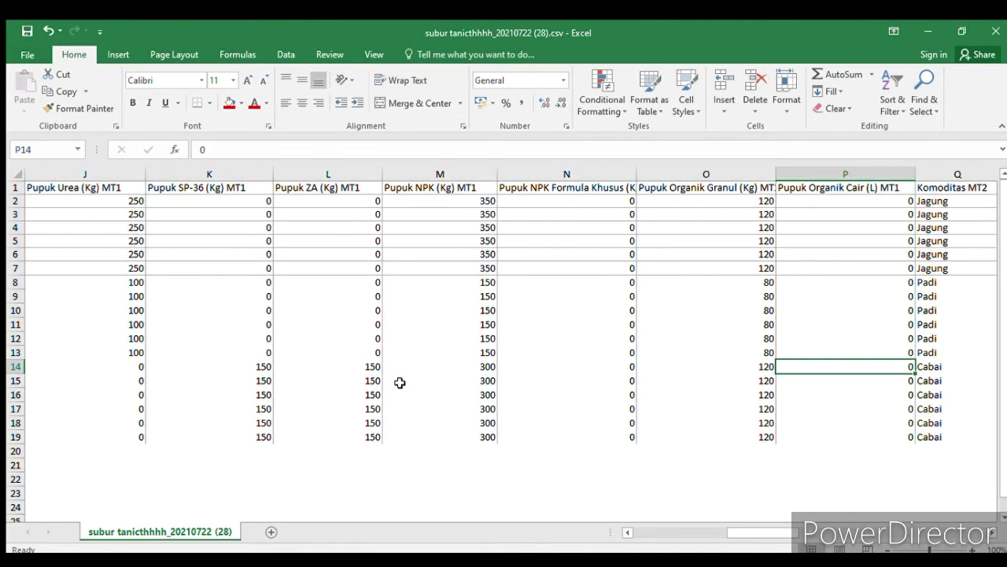
Examine row 2 where the last MT2 fertilizer amounts meet Komoditas MT3 and Luas Lahan (Ha) MT3.
click(675, 203)
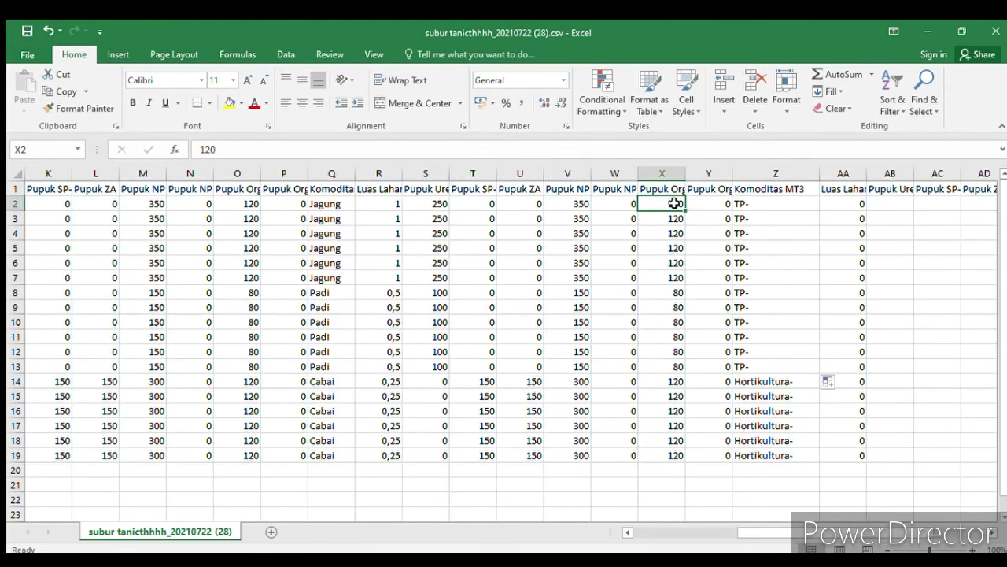
key(Right)
key(Right)
key(Right)
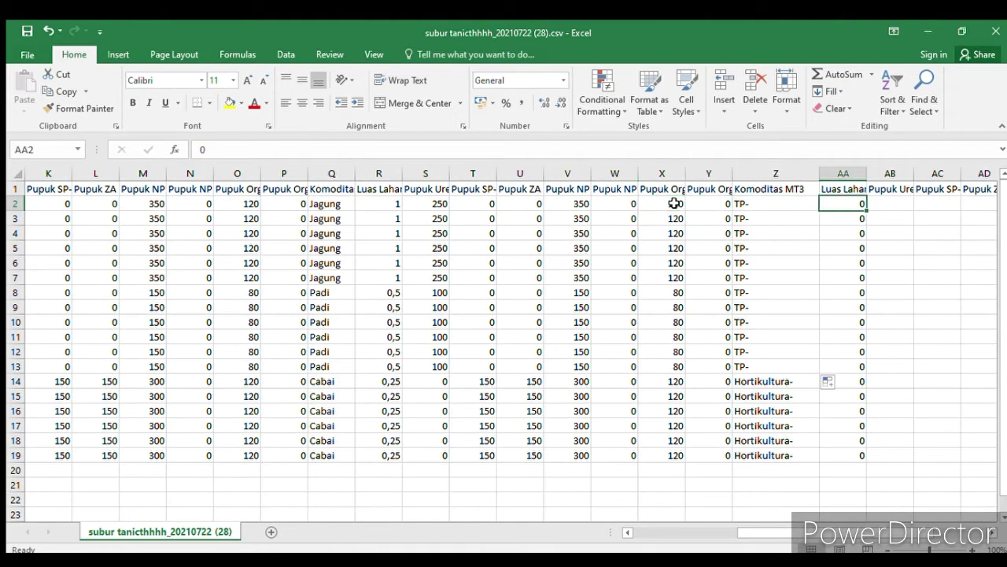
key(Left)
key(Left)
key(Left)
key(Left)
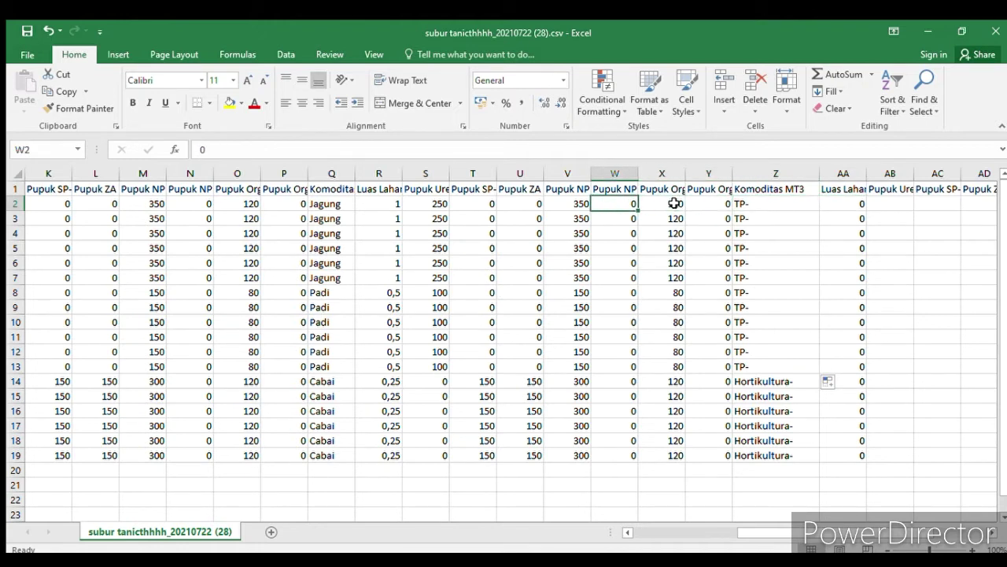
key(Right)
key(Right)
key(Right)
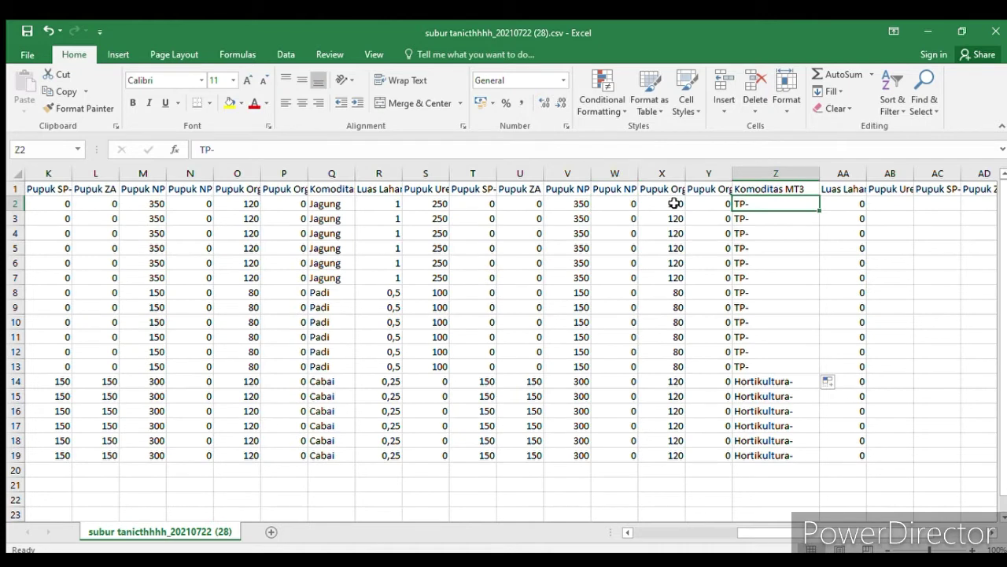
Examine the Komoditas MT3 and Luas Lahan (Ha) MT3 entries of the first Jagung records, starting at row 2.
key(Down)
key(Down)
key(Up)
key(Up)
key(Right)
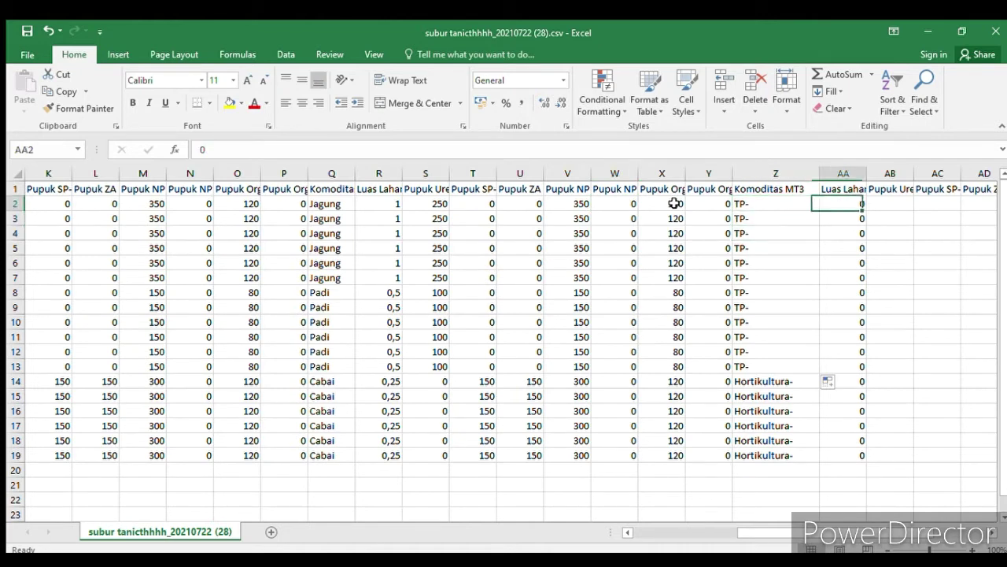
key(Down)
key(Up)
key(Left)
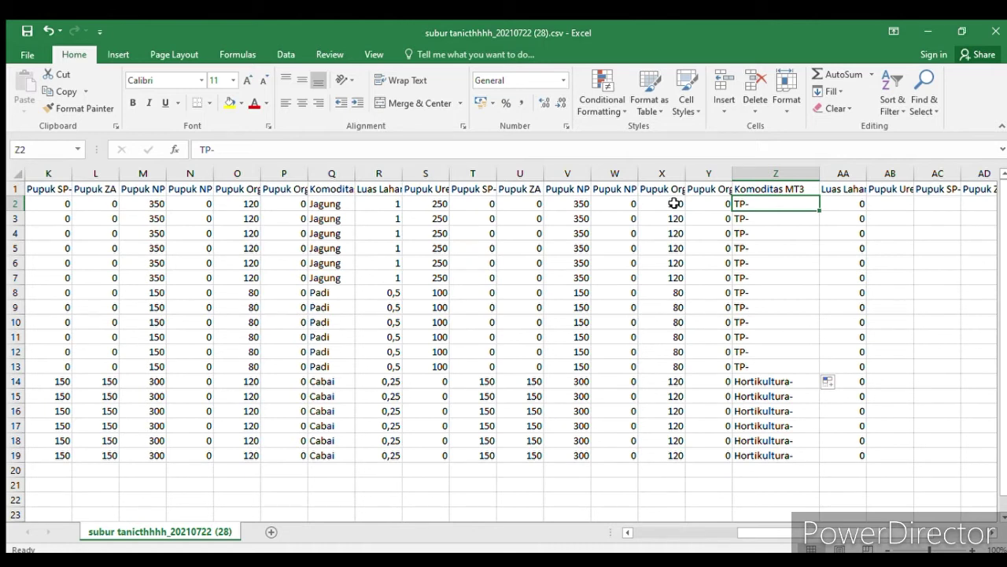
Replace the Komoditas MT3 entry in cell Z2 with only a hyphen stored as text ('-).
key(F2)
key(Home)
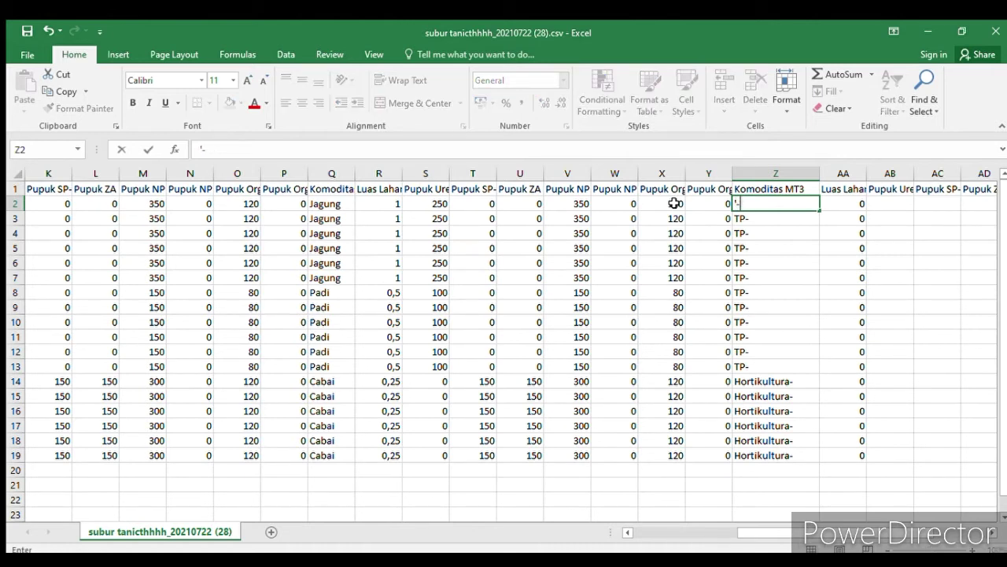
key(Delete)
key(Delete)
key(Return)
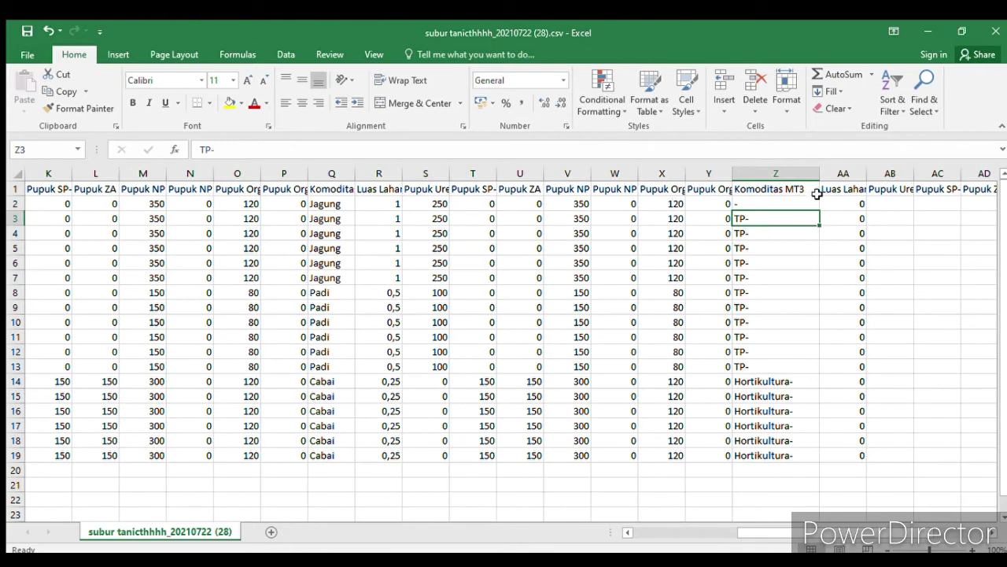
click(825, 251)
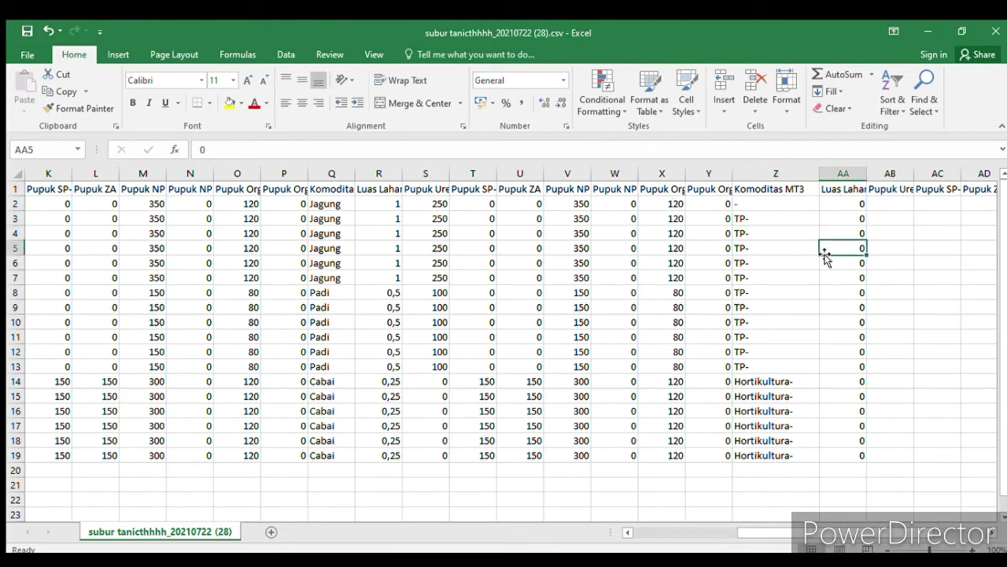
click(737, 206)
click(859, 218)
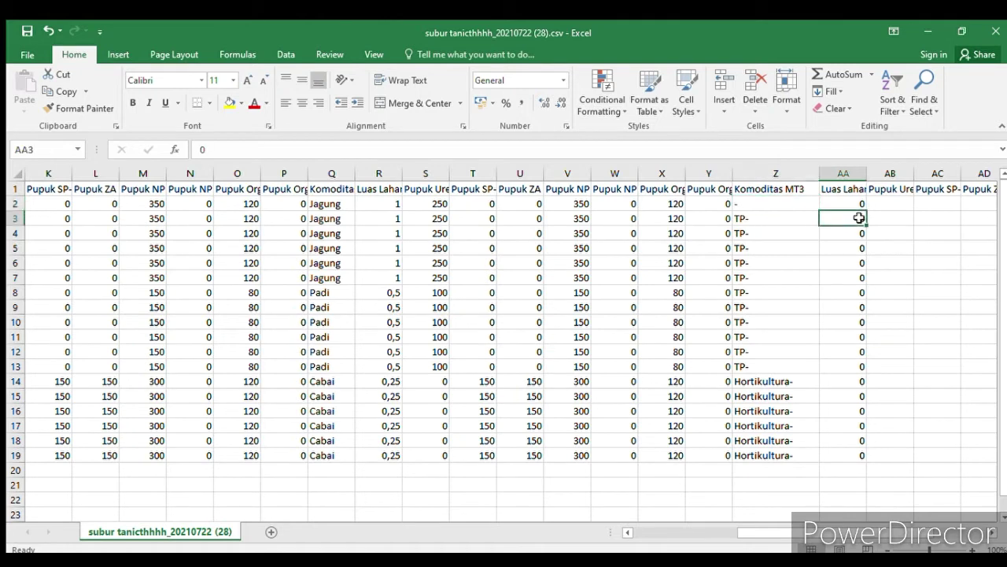
key(Left)
key(Up)
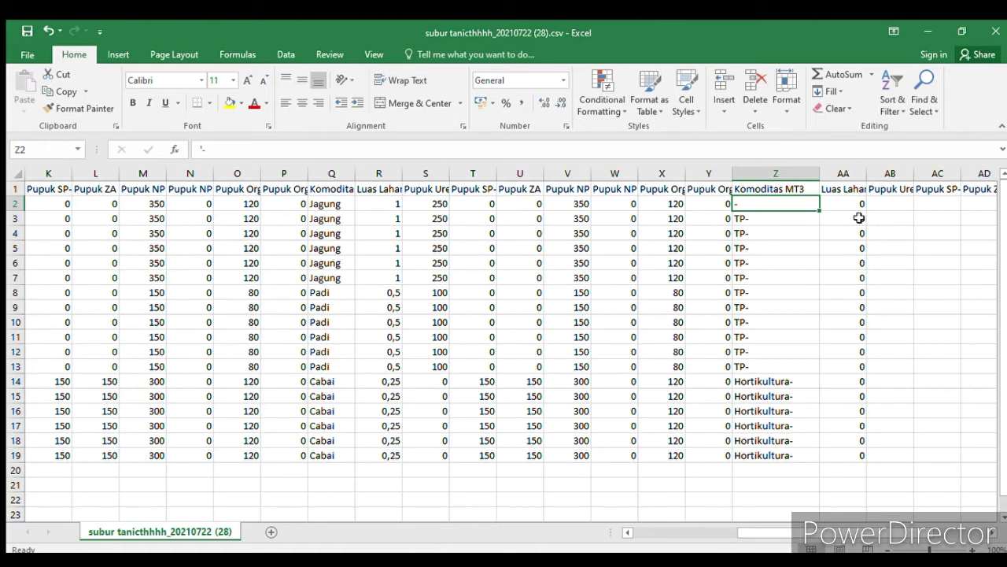
Review row 2's record backwards from Komoditas MT3 through the MT2 and MT1 columns to the farmer's identity columns.
key(Left)
key(Left)
key(Left)
key(Left)
key(Left)
key(Left)
key(Left)
key(Left)
key(Left)
key(Left)
key(Left)
key(Left)
key(Left)
key(Left)
key(Left)
key(Left)
key(Left)
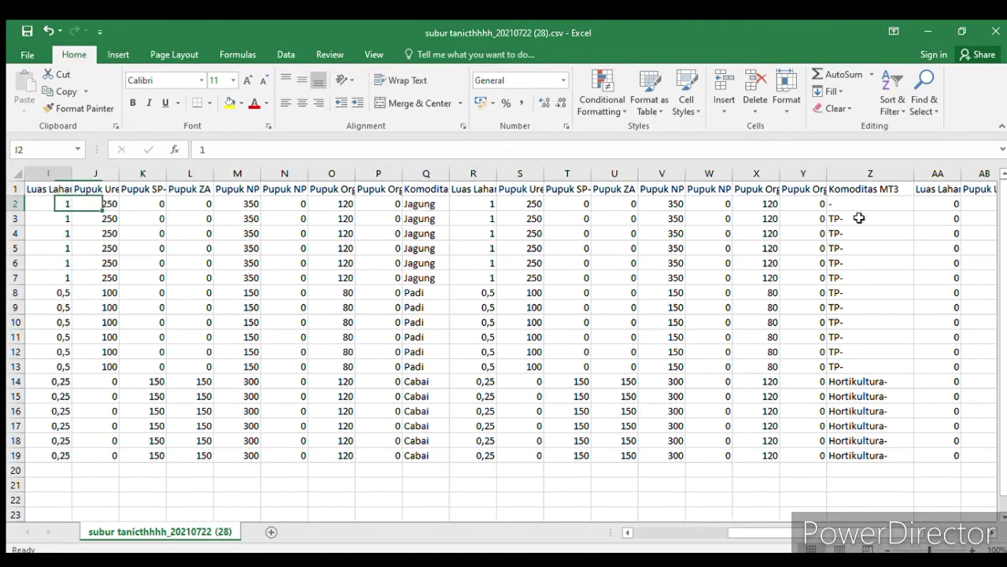
key(Left)
key(Left)
key(Left)
key(Left)
key(Left)
key(Left)
key(Left)
key(Left)
key(Right)
key(Right)
key(Right)
key(Right)
key(Right)
key(Right)
key(Right)
key(Right)
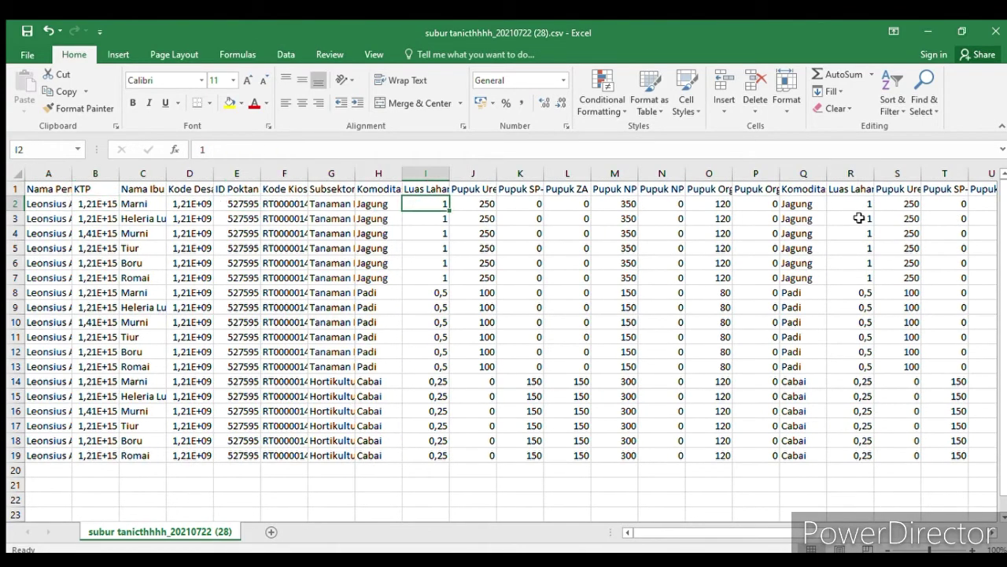
Review row 2's record forwards from Subsektor through the MT1 and MT2 columns to the MT3 columns.
key(Left)
key(Left)
key(Right)
key(Right)
key(Right)
key(Right)
key(Right)
key(Right)
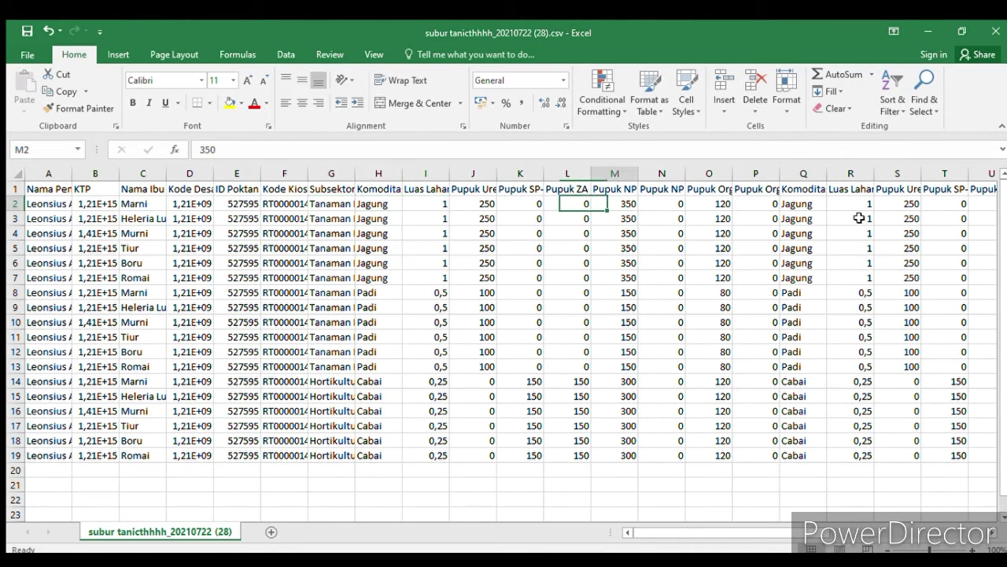
key(Right)
key(Right)
key(Right)
key(Right)
key(Right)
key(Right)
key(Right)
key(Right)
key(Right)
key(Right)
key(Right)
key(Right)
key(Right)
key(Right)
key(Right)
key(Right)
key(Right)
key(Right)
key(Right)
key(Right)
key(Left)
key(Left)
key(Left)
key(Left)
key(Left)
key(Left)
key(Left)
key(Left)
key(Left)
key(Left)
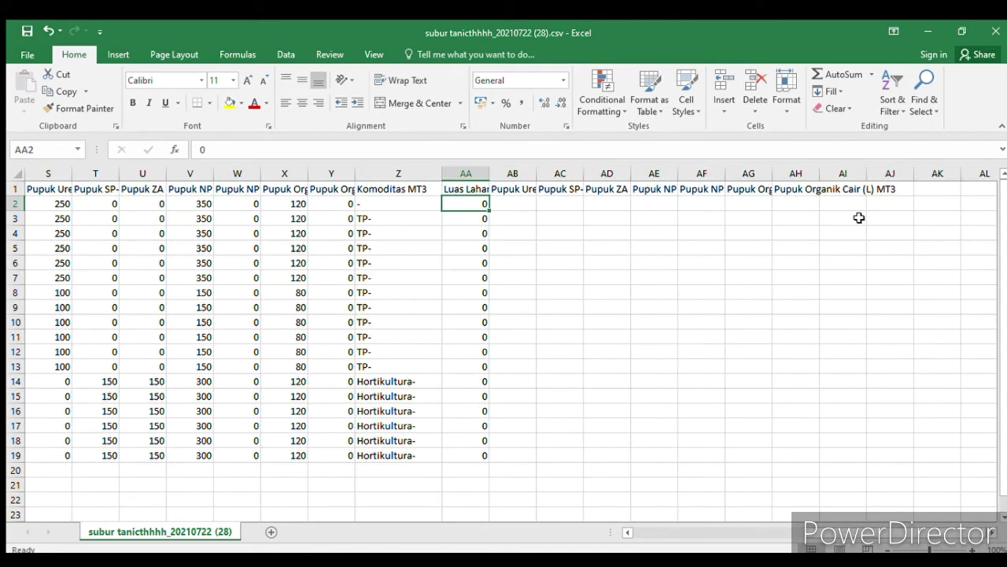
Set Komoditas MT3 in cell Z2 to TP-.
key(Left)
key(Left)
key(Right)
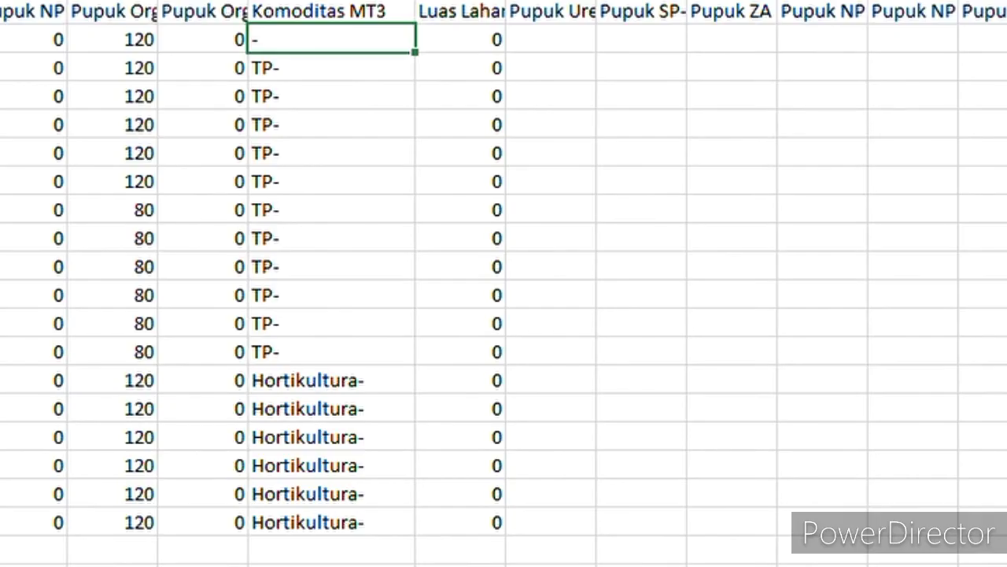
text(TP-)
key(Return)
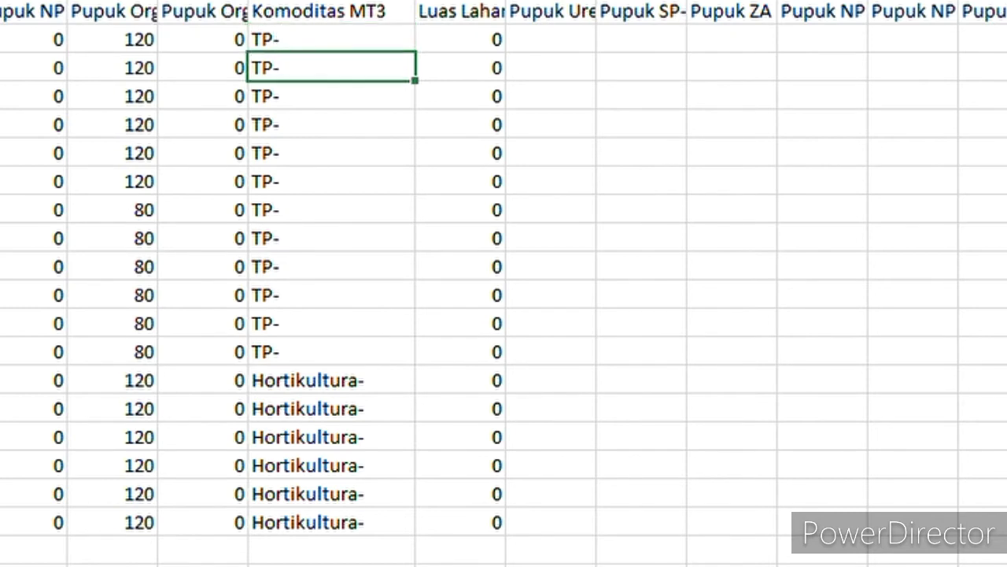
Examine the Komoditas MT3 entries downwards from the Jagung and Padi records to the first Cabai record in row 14.
key(Down)
key(Down)
key(Down)
key(Down)
key(Down)
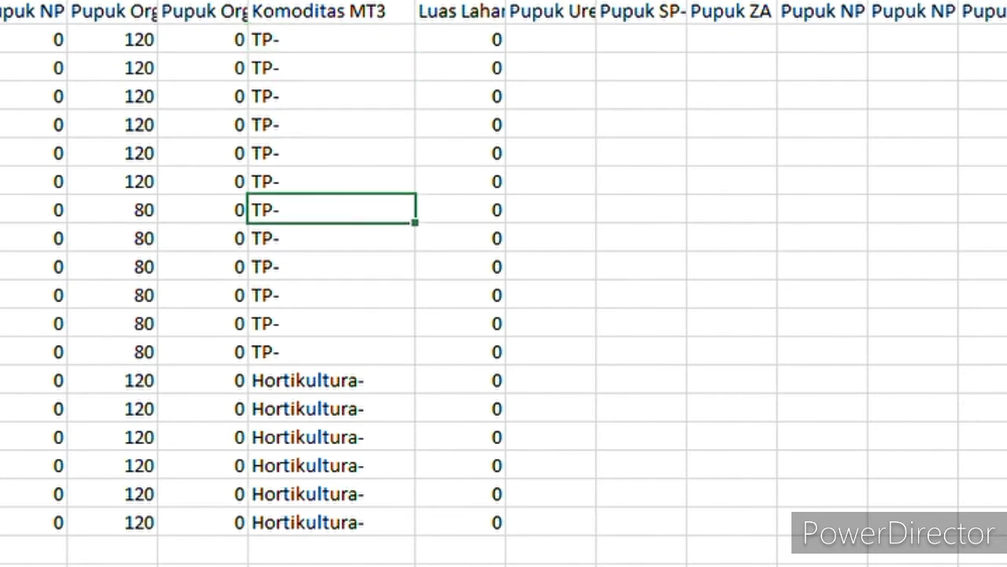
key(Down)
key(Down)
key(Down)
key(Down)
key(Down)
key(Down)
key(Down)
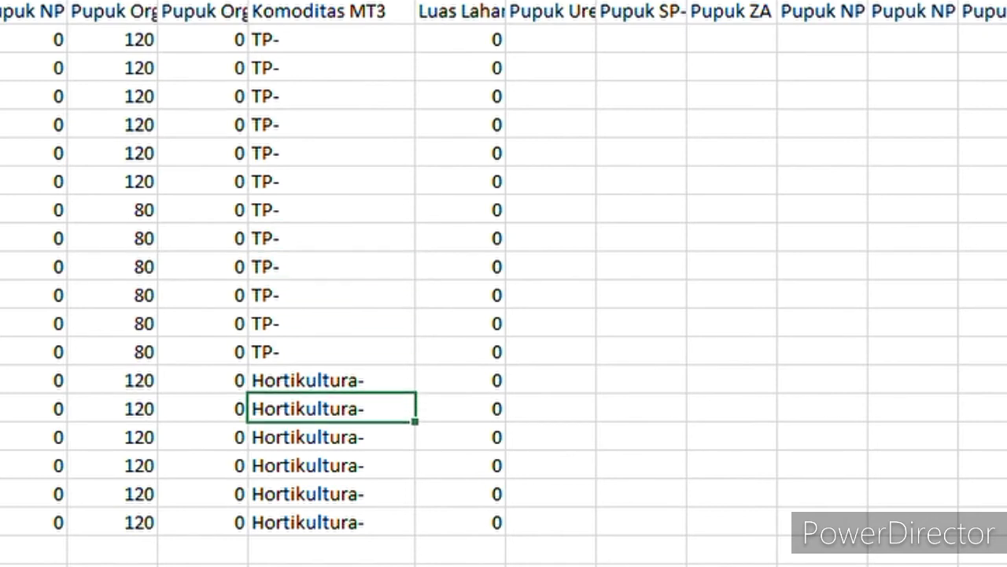
key(Up)
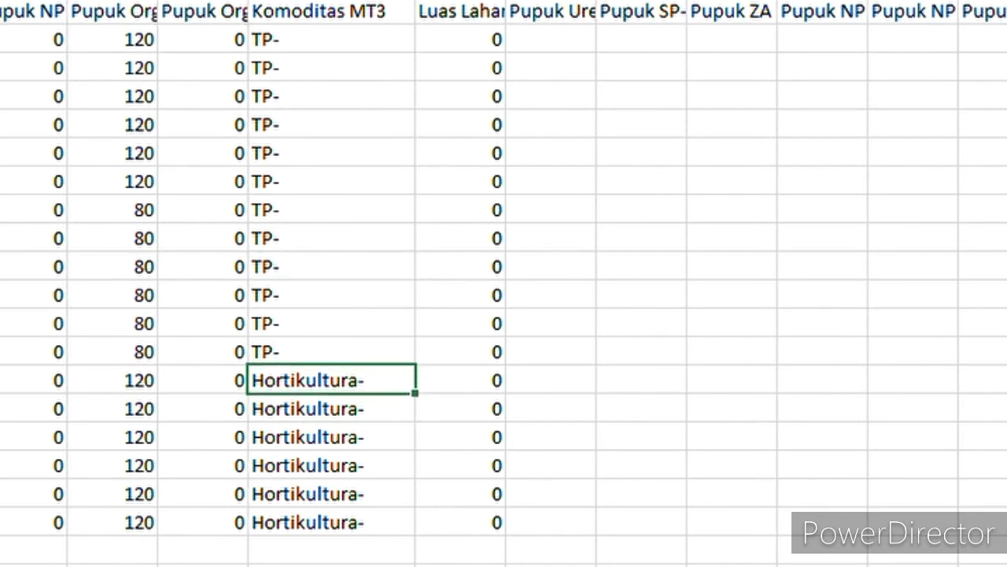
key(Left)
key(Right)
key(Down)
key(Up)
key(Left)
key(Right)
key(Down)
key(Up)
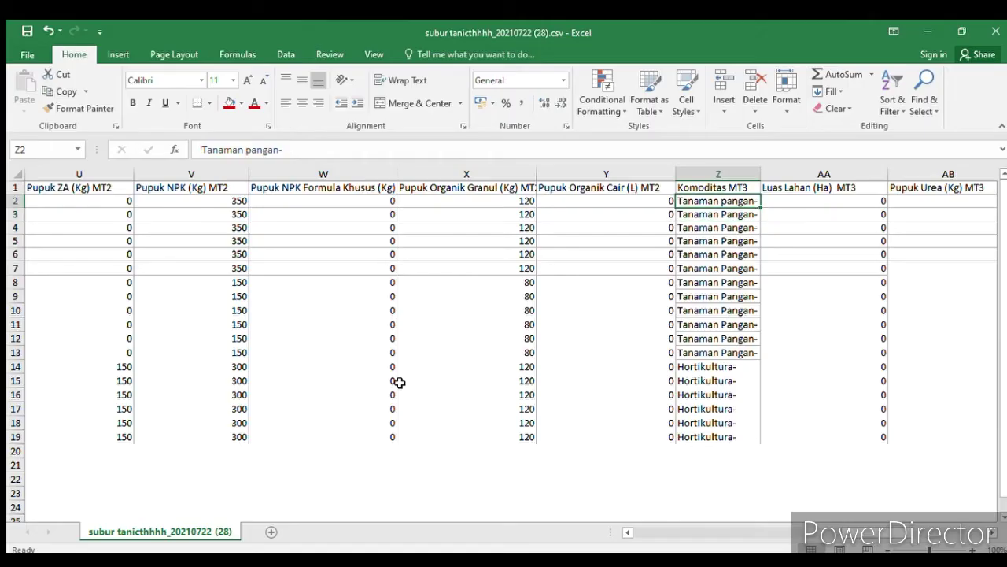
Review row 2's record backwards from Komoditas MT3 through the MT2 and MT1 columns to Nama Penyuluh.
key(Left)
key(Left)
key(Left)
key(Left)
key(Left)
key(Left)
key(Left)
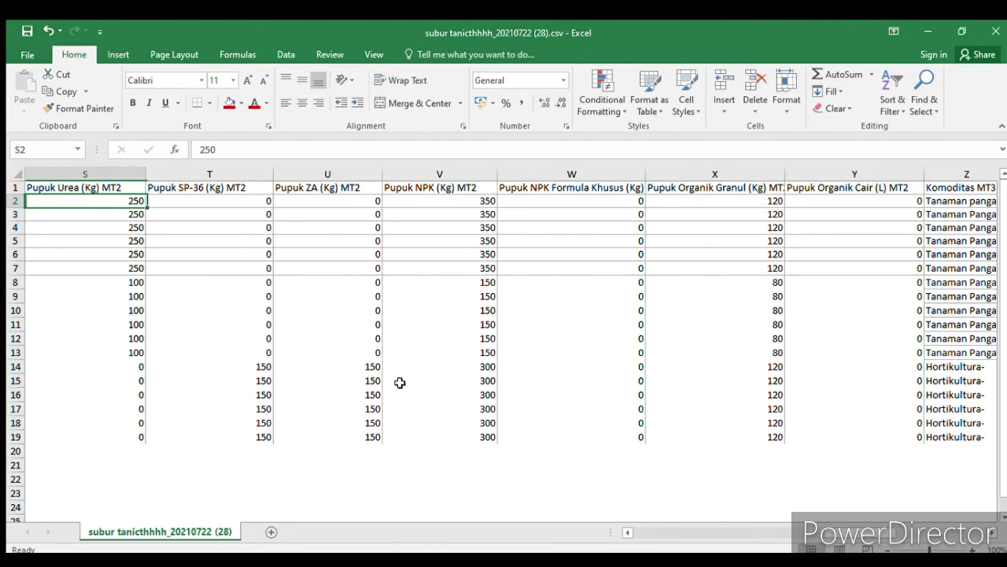
key(Left)
key(Left)
key(Left)
key(Left)
key(Left)
key(Left)
key(Left)
key(Left)
key(Left)
key(Left)
key(Left)
key(Left)
key(Left)
key(Left)
key(Left)
key(Left)
key(Left)
key(Left)
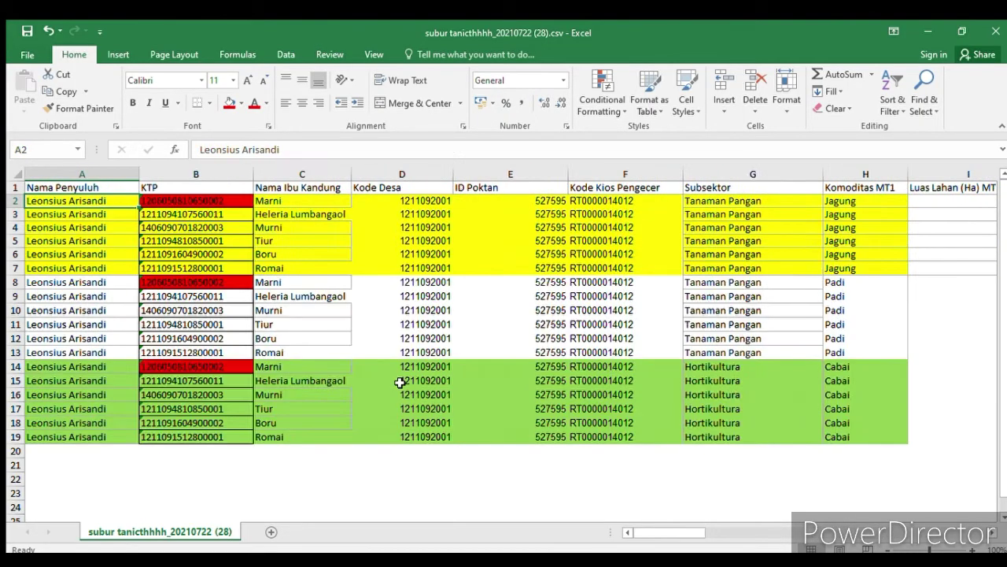
Check the Nama Penyuluh entries down to row 10, including that record's KTP and Nama Ibu Kandung cells.
key(Down)
key(Down)
key(Down)
key(Down)
key(Down)
key(Down)
key(Down)
key(Down)
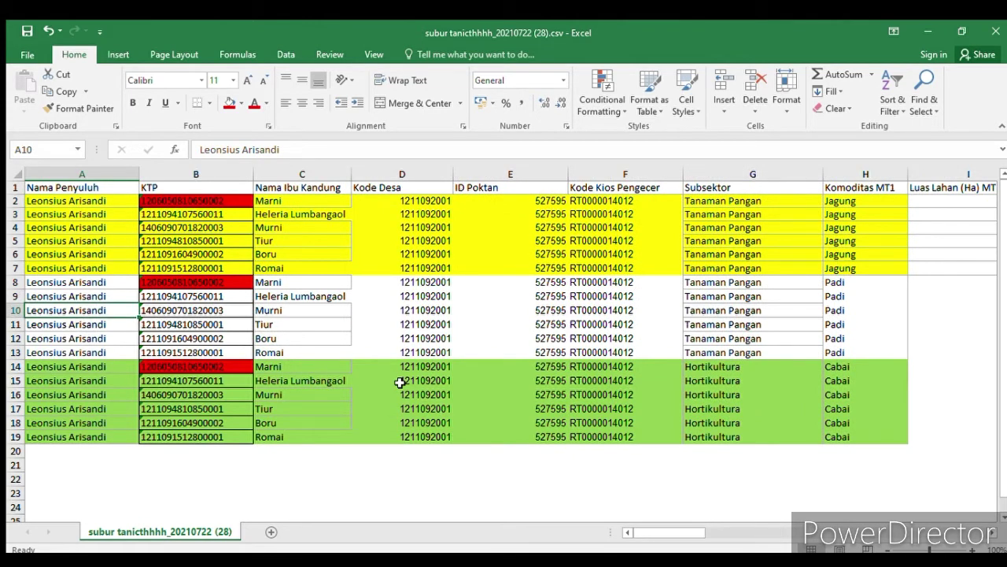
key(Right)
key(Right)
key(Right)
key(Left)
key(Left)
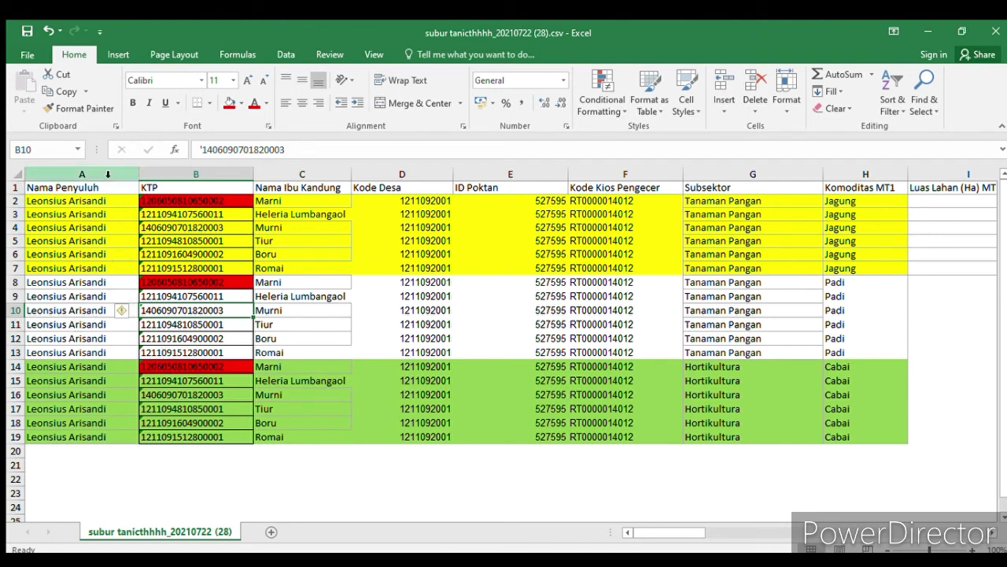
Save the filled template under Save As in the current SIMANDUMA folder.
click(24, 55)
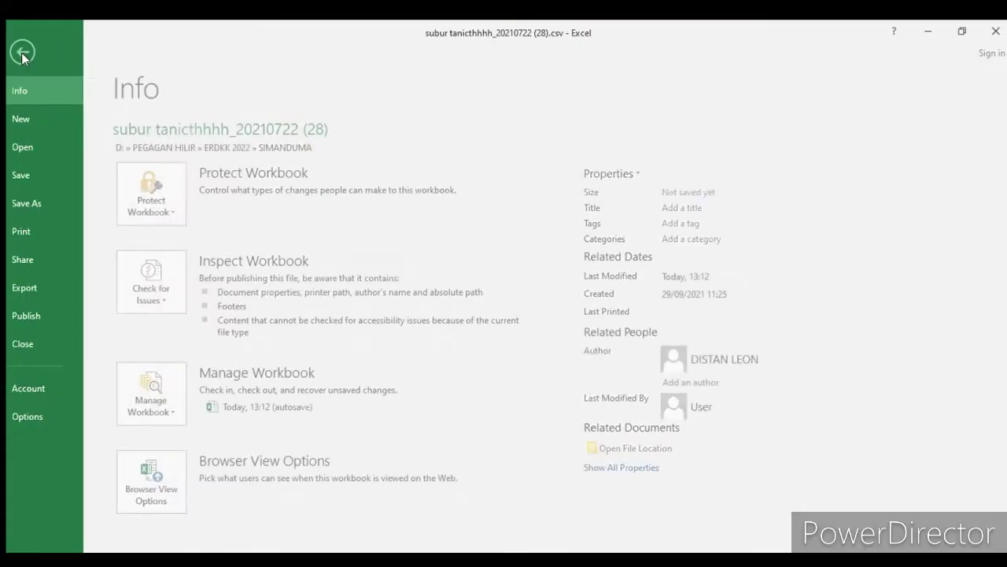
click(40, 204)
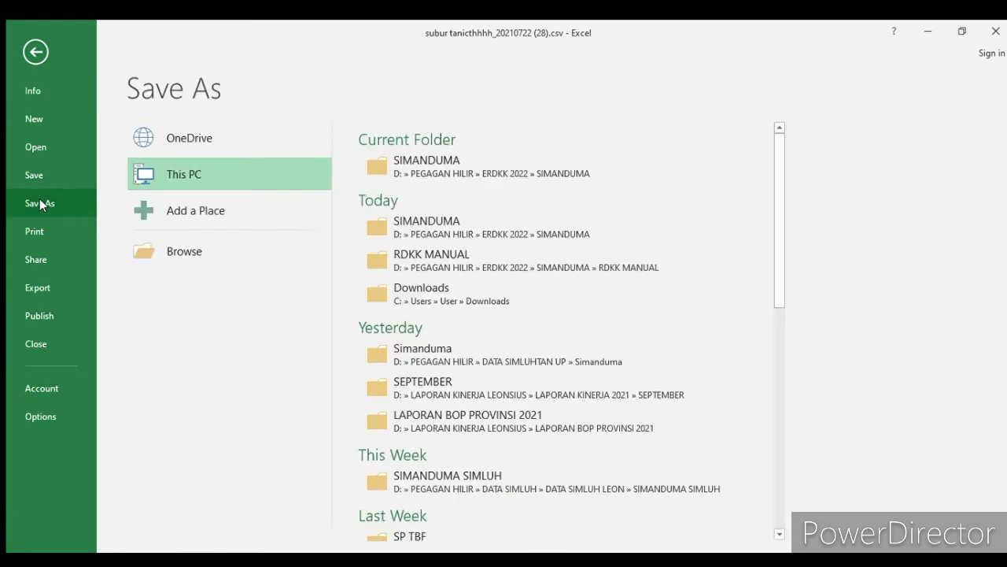
click(436, 165)
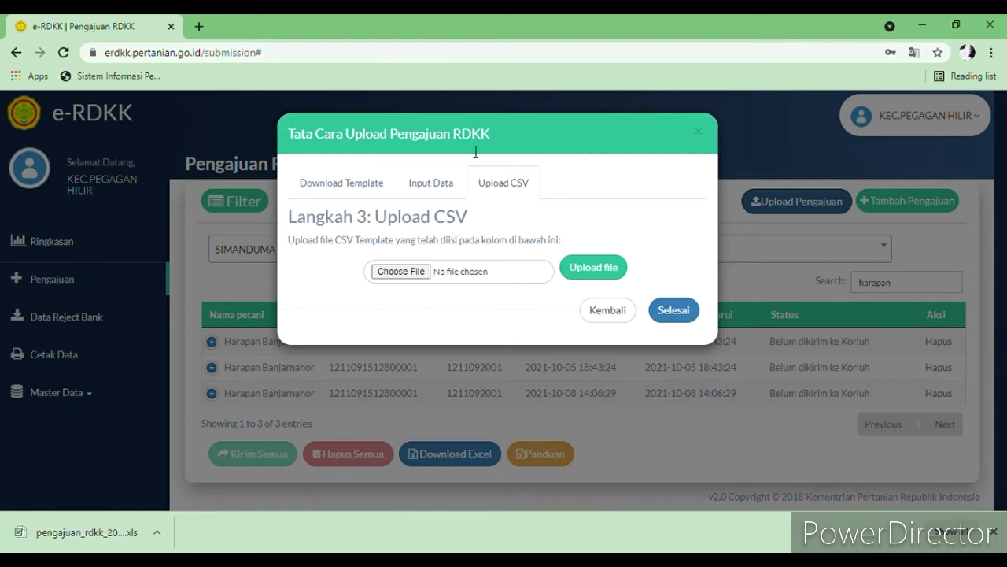
In the e-RDKK upload guide in Chrome, review the Input Data and Download Template steps and return to Upload CSV.
click(629, 311)
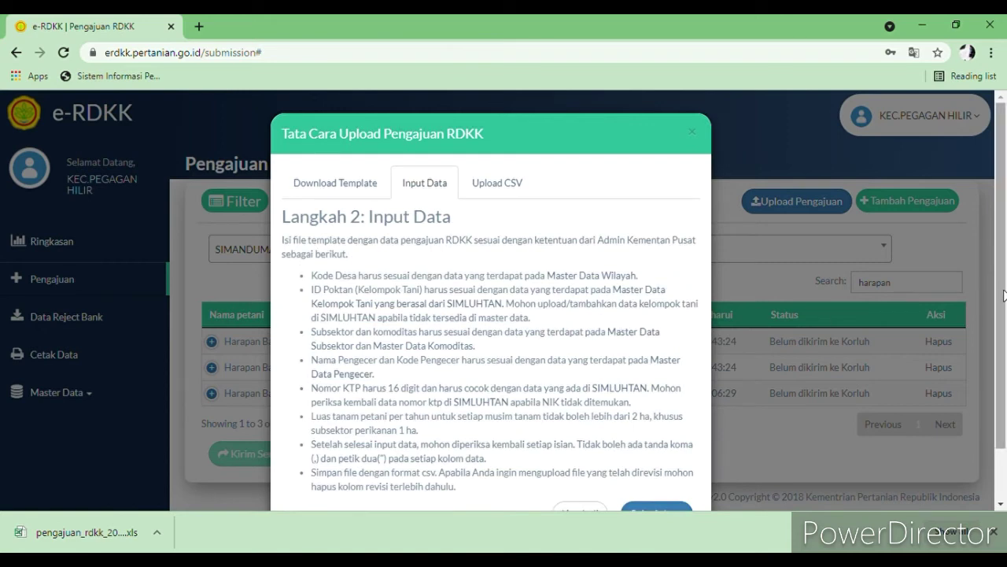
scroll(1003, 313, down, 1)
scroll(1001, 362, down, 1)
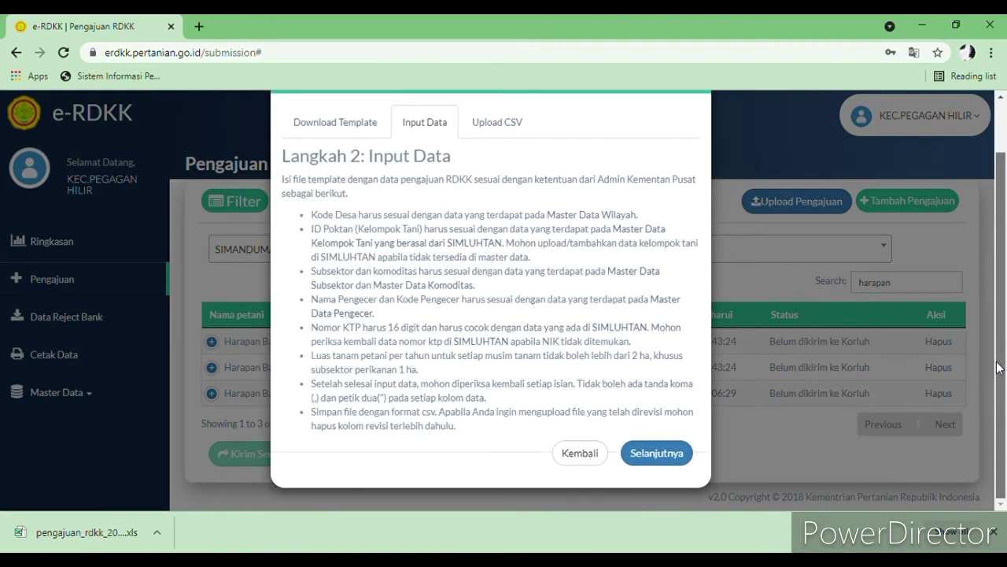
click(582, 461)
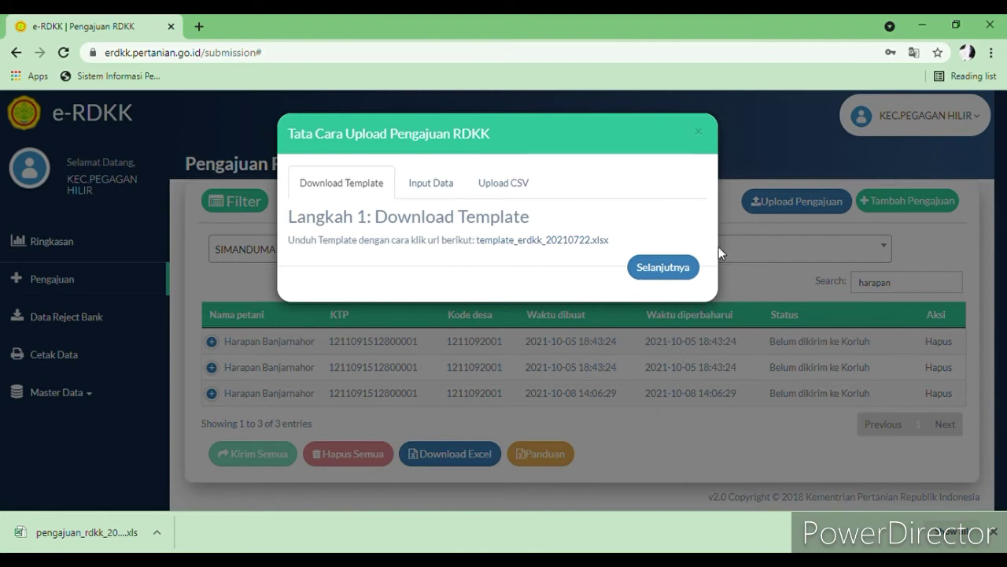
click(649, 271)
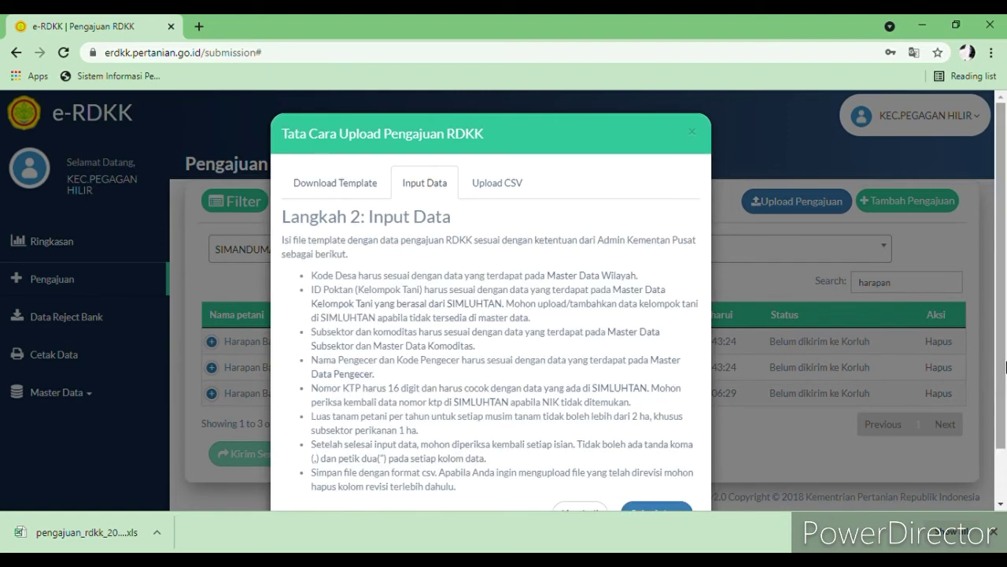
scroll(1001, 362, down, 2)
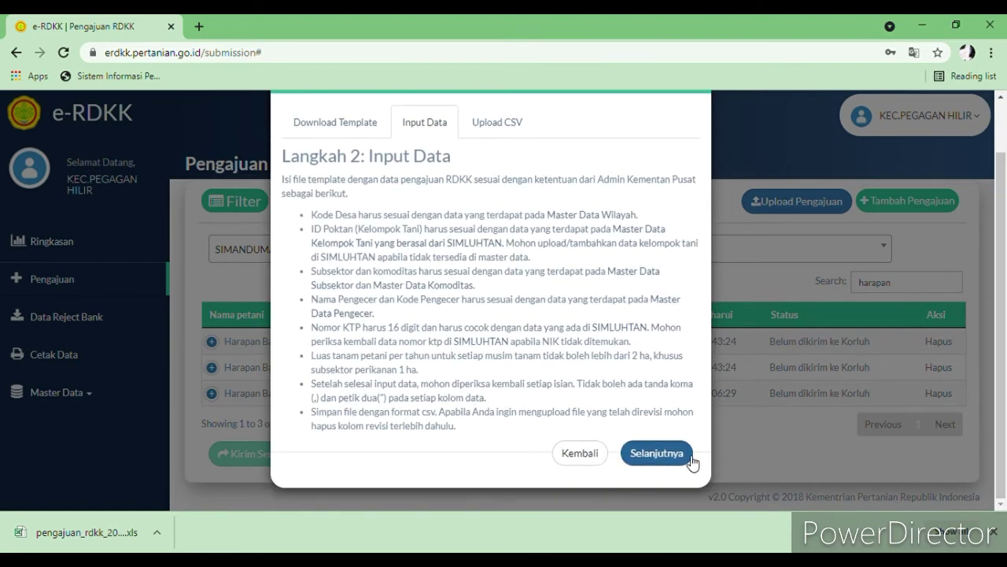
click(663, 454)
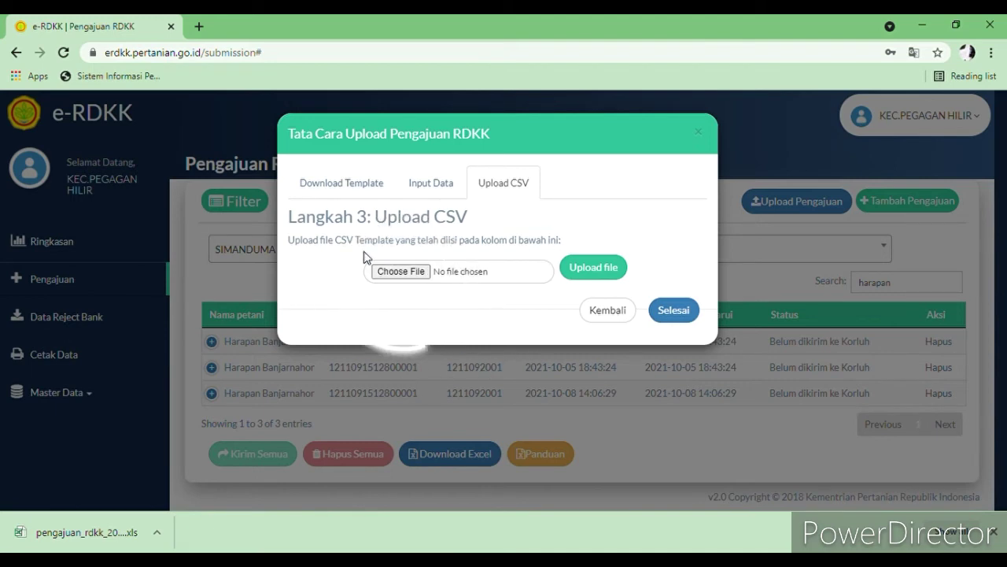
Choose the filled subur tanisat CSV file, upload it to e-RDKK and acknowledge the upload message.
click(418, 277)
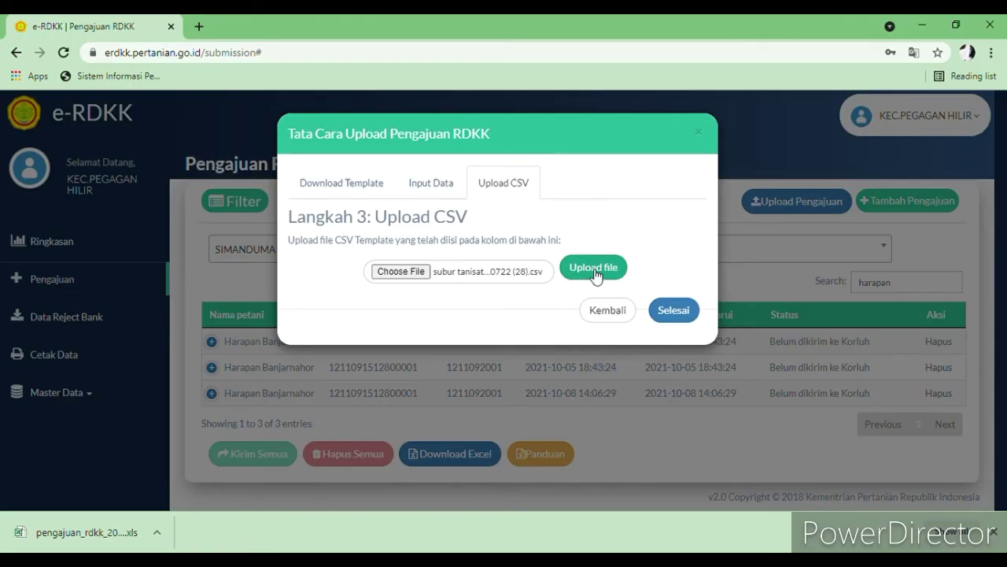
click(596, 272)
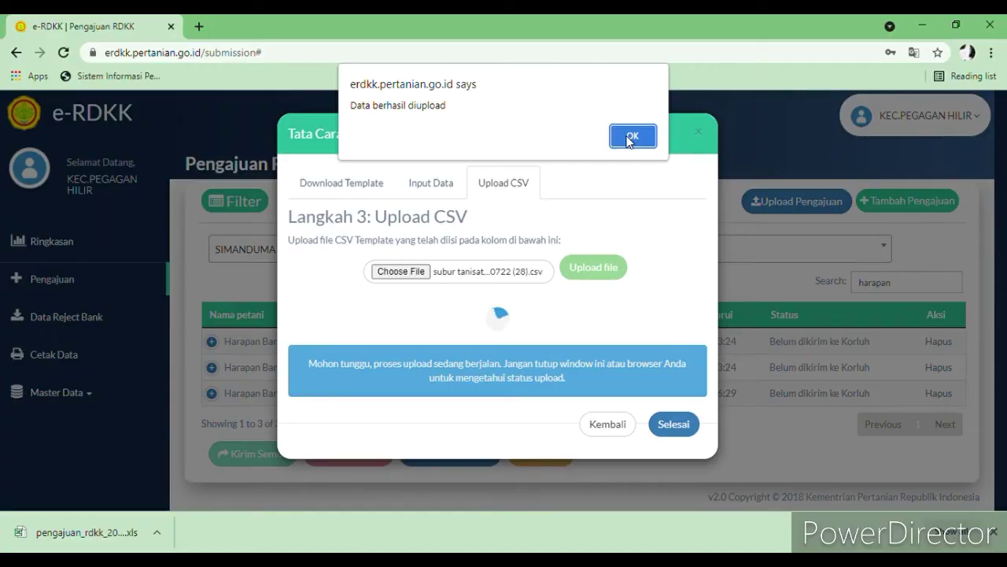
click(640, 153)
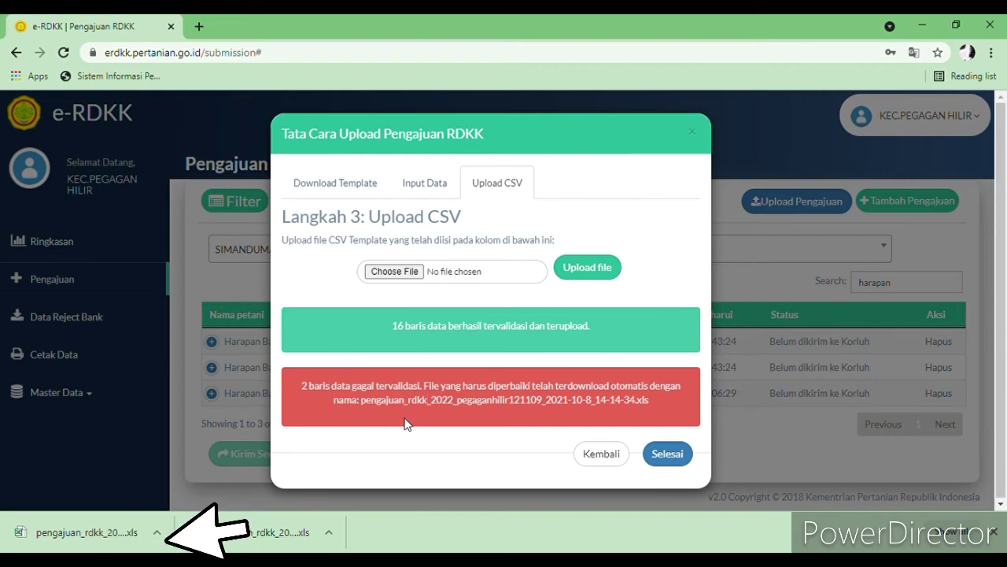
Open the automatically downloaded pengajuan_rdkk_2022 revision file and examine the farmer's identity columns in rows 2 and 3.
click(81, 542)
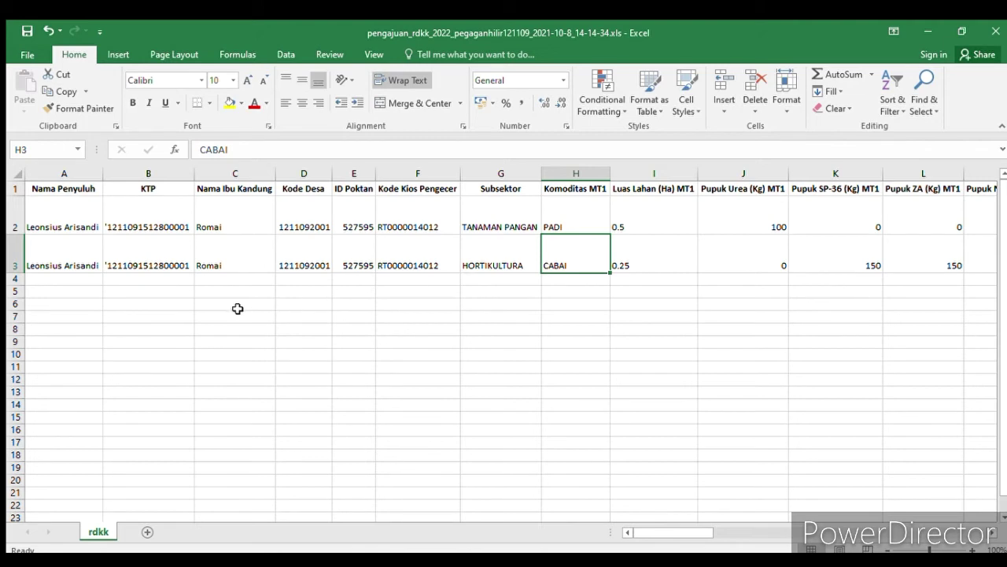
click(237, 307)
click(227, 254)
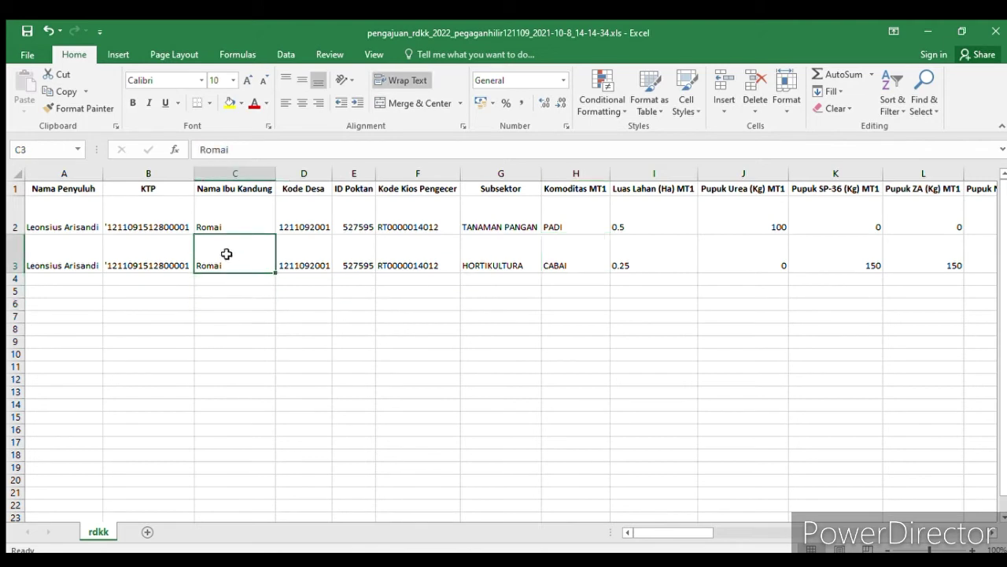
key(Up)
key(Down)
key(Right)
key(Up)
key(Left)
key(Left)
key(Left)
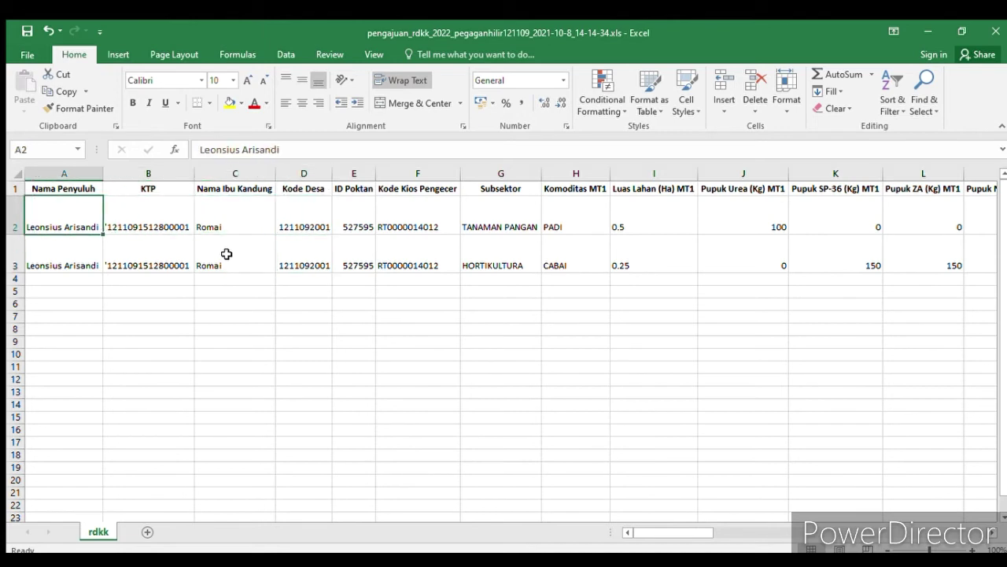
key(Down)
key(Down)
key(Right)
key(Right)
key(Up)
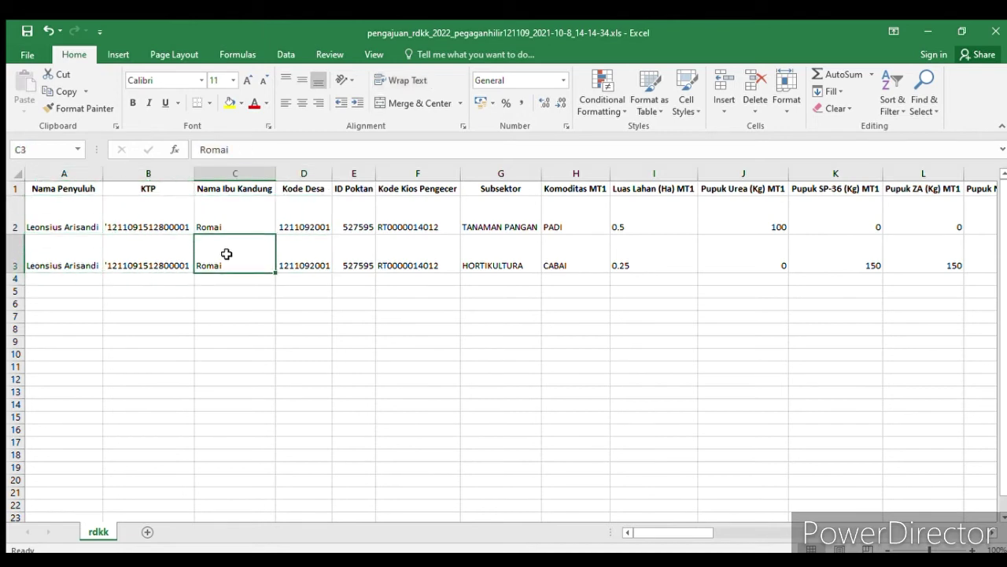
Examine the two rejected records from Kode Desa through Subsektor and Komoditas MT1 to Luas Lahan and Pupuk Urea MT1.
key(Right)
key(Right)
key(Right)
key(Right)
key(Right)
key(Right)
key(Up)
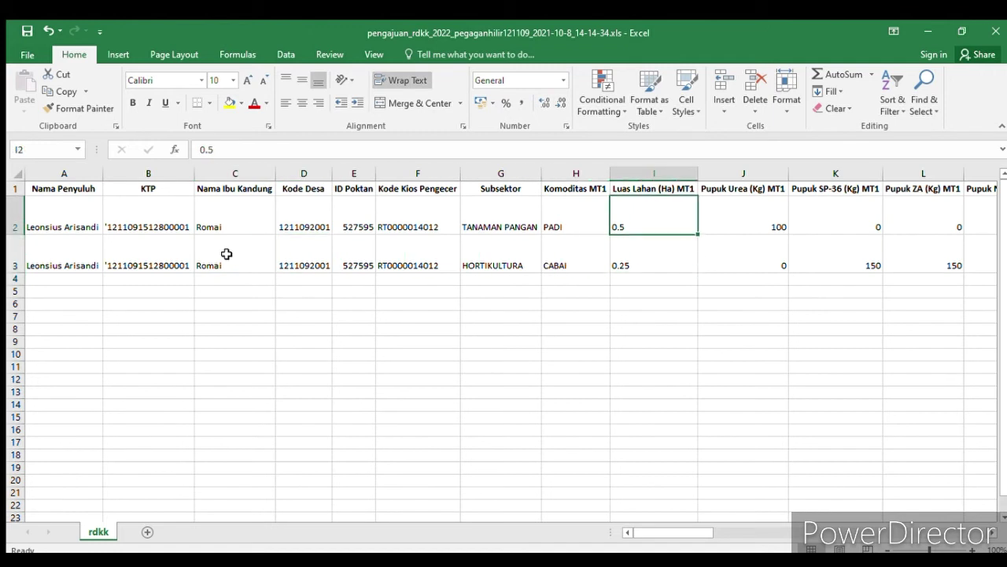
key(Down)
key(Right)
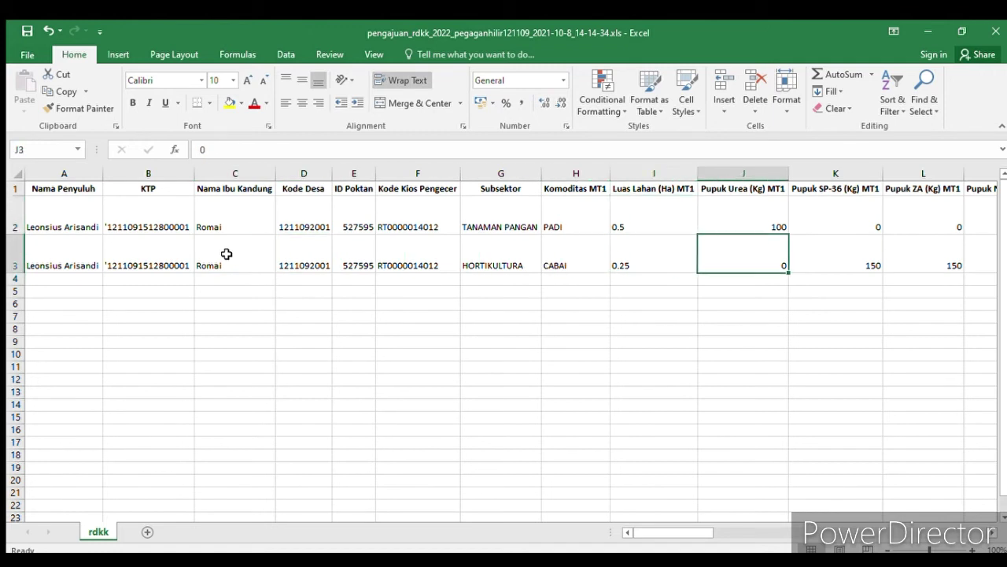
Review row 2 of the rejected records forwards through the MT1, MT2 and MT3 columns to the Revisi column.
key(Up)
key(Right)
key(Right)
key(Right)
key(Right)
key(Right)
key(Right)
key(Right)
key(Right)
key(Right)
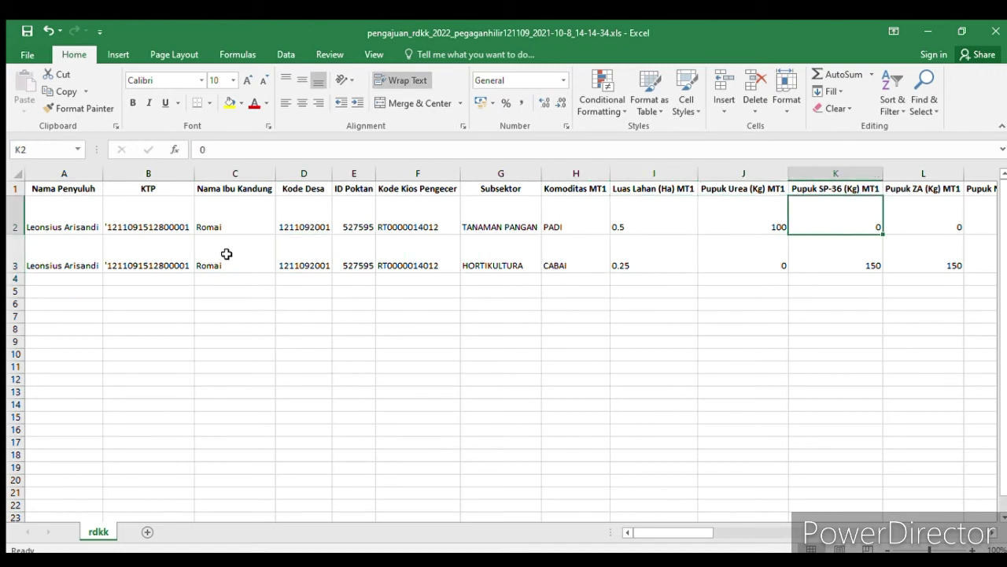
key(Right)
key(Right)
key(Right)
key(Right)
key(Right)
key(Right)
key(Right)
key(Right)
key(Right)
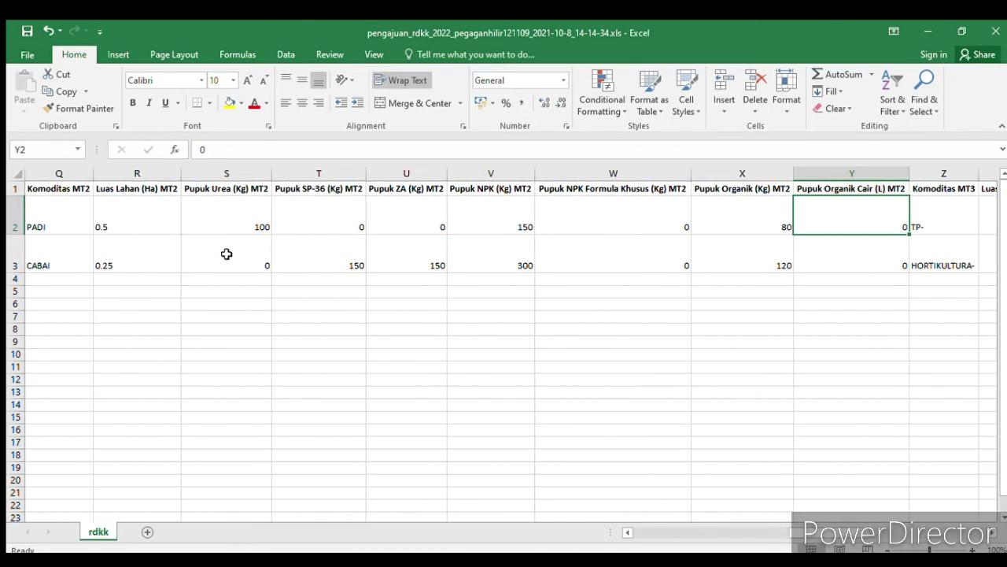
key(Right)
key(Right)
key(Right)
key(Right)
key(Right)
key(Right)
key(Right)
key(Right)
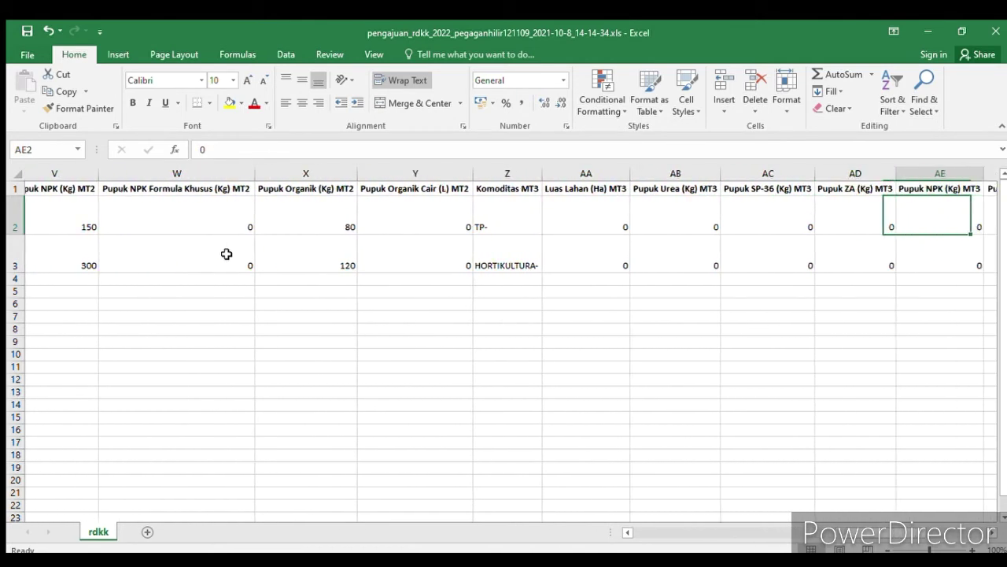
key(Left)
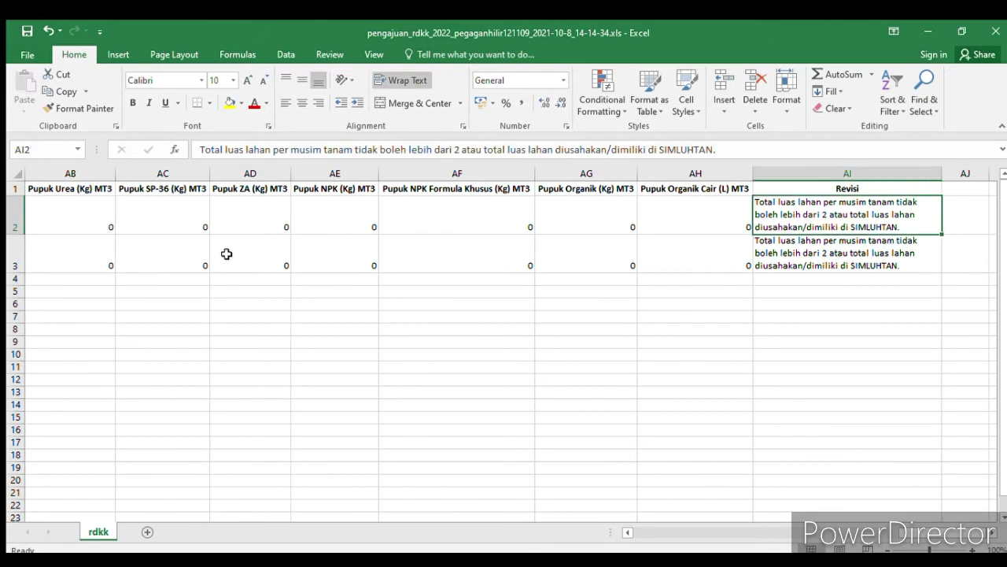
Read the Revisi notes for rows 2 and 3 alongside the Pupuk Organik MT3 columns.
key(Down)
key(Down)
key(Down)
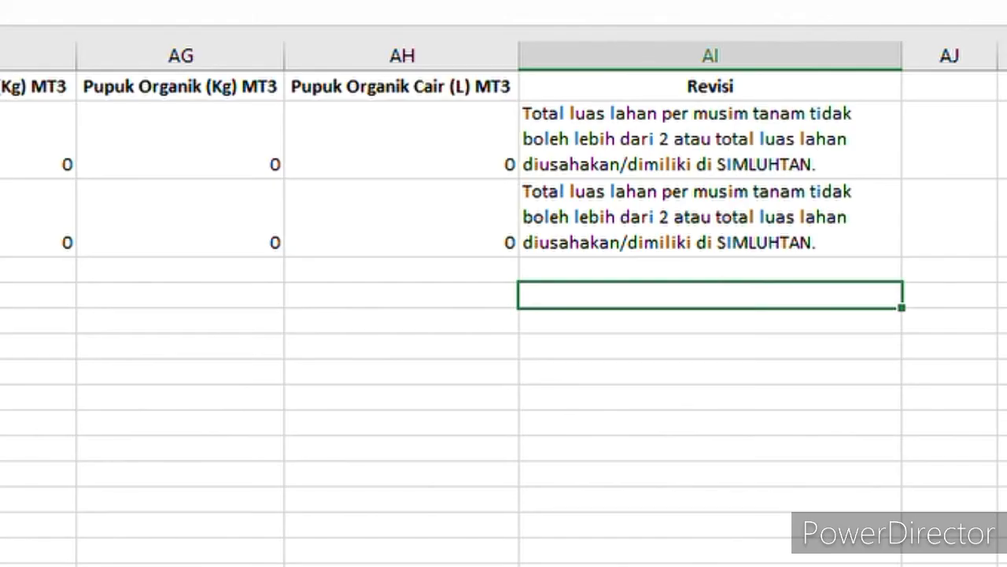
key(Up)
key(Up)
key(Up)
key(Up)
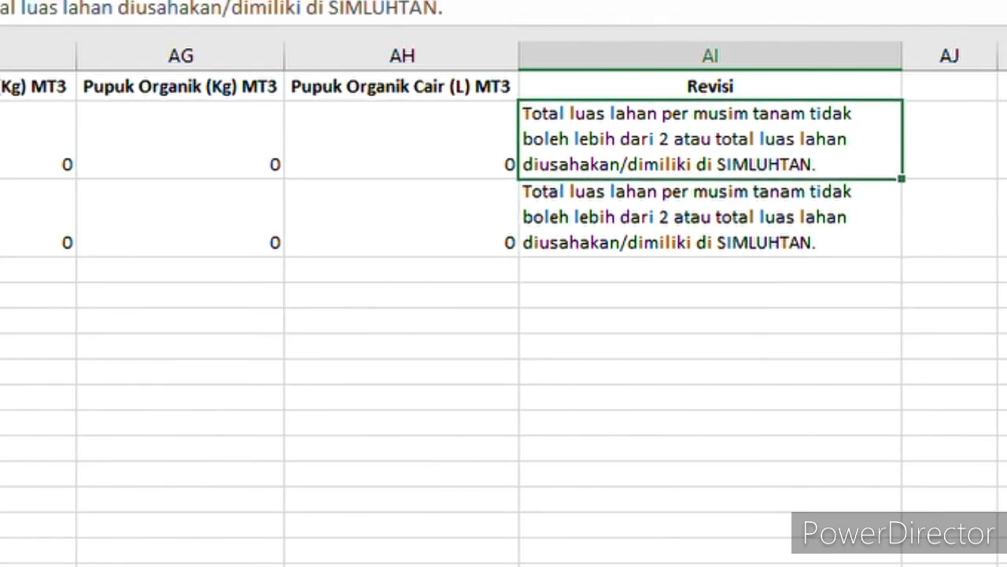
key(Down)
key(Left)
key(Left)
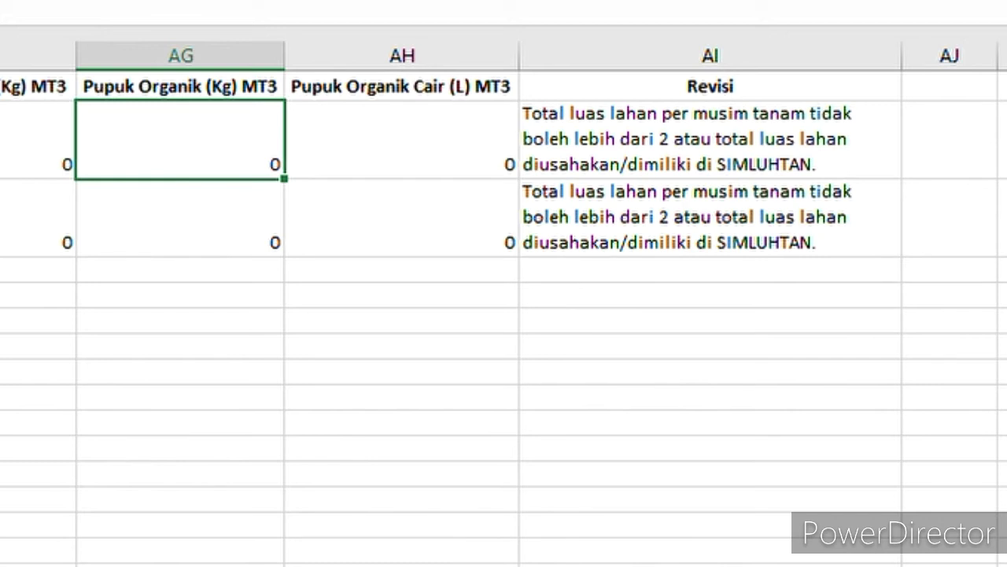
key(Right)
key(Down)
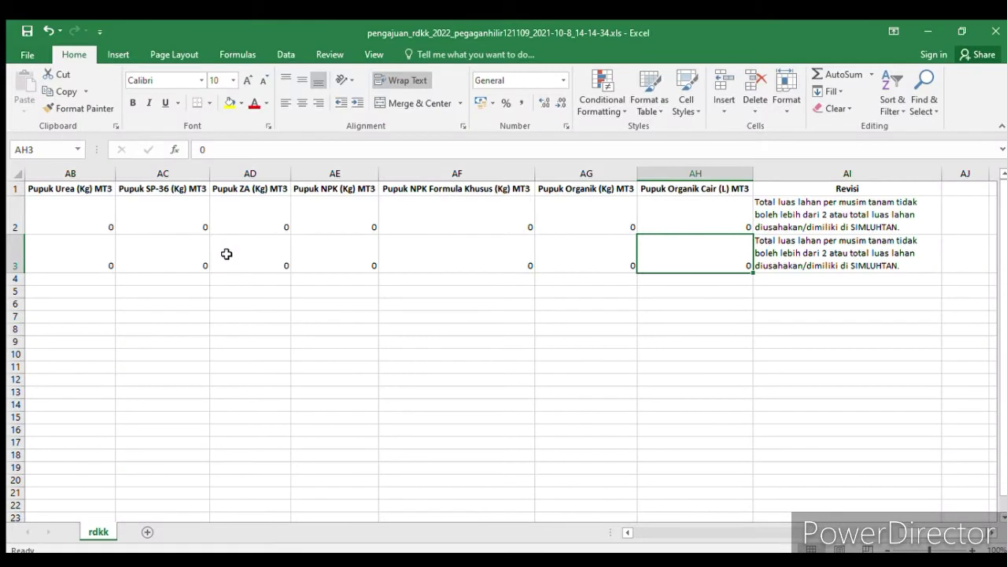
key(Down)
key(Down)
key(Left)
key(Left)
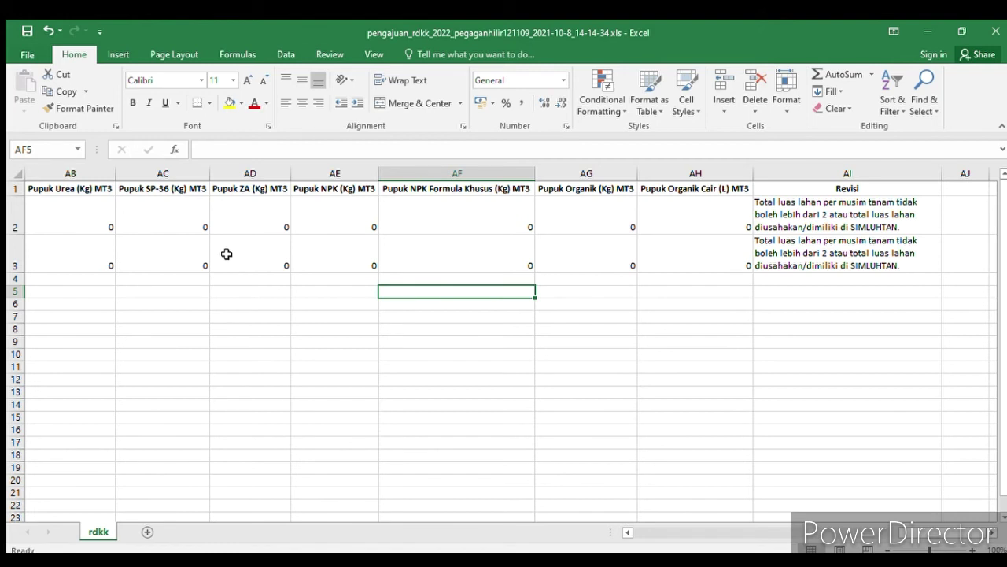
key(Right)
key(Right)
key(Right)
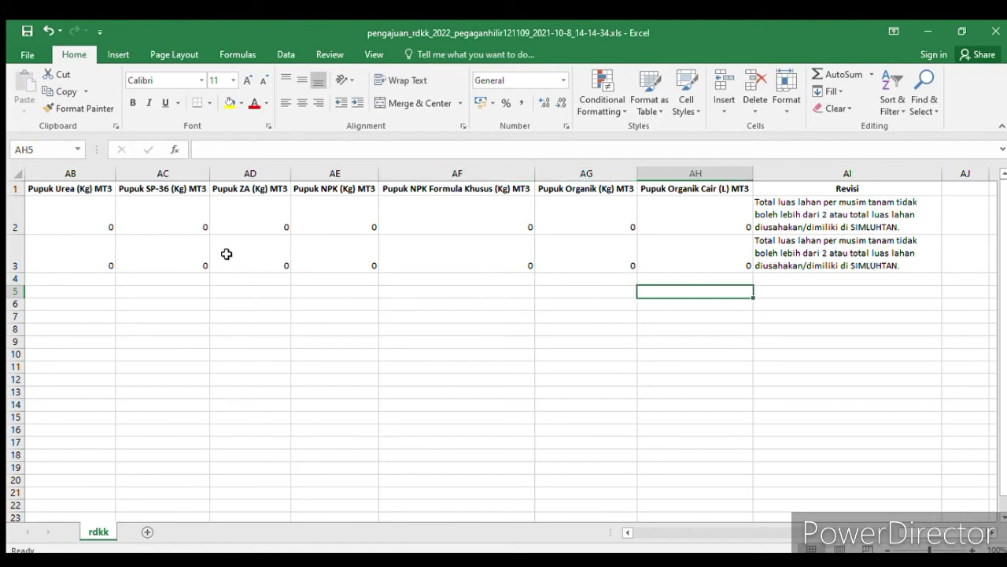
key(Left)
key(Left)
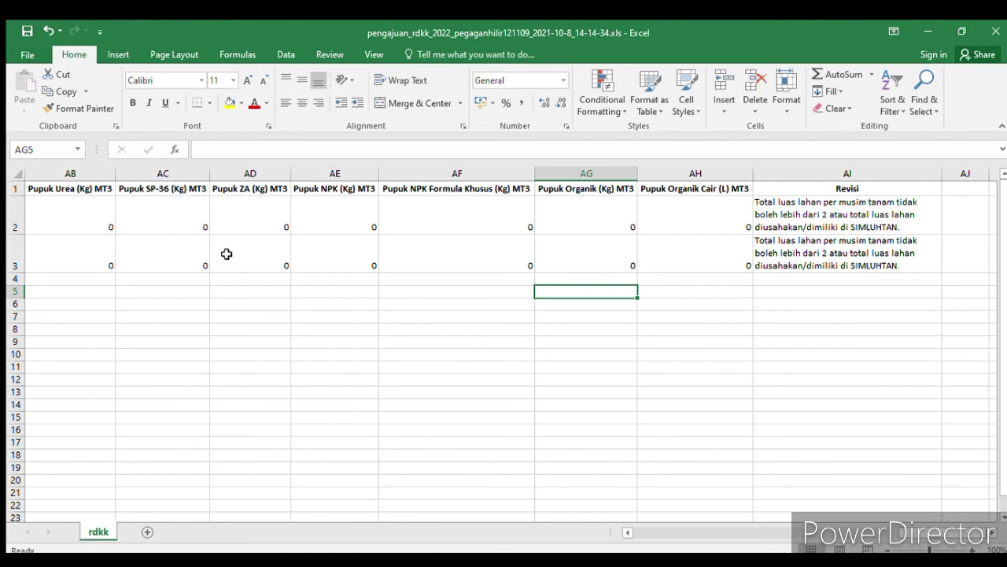
Go back along row 5, beneath the rejected records, from the MT3 columns to the Nama Penyuluh column.
key(Left)
key(Left)
key(Left)
key(Left)
key(Left)
key(Left)
key(Left)
key(Left)
key(Left)
key(Left)
key(Left)
key(Left)
key(Left)
key(Left)
key(Left)
key(Left)
key(Left)
key(Left)
key(Left)
key(Left)
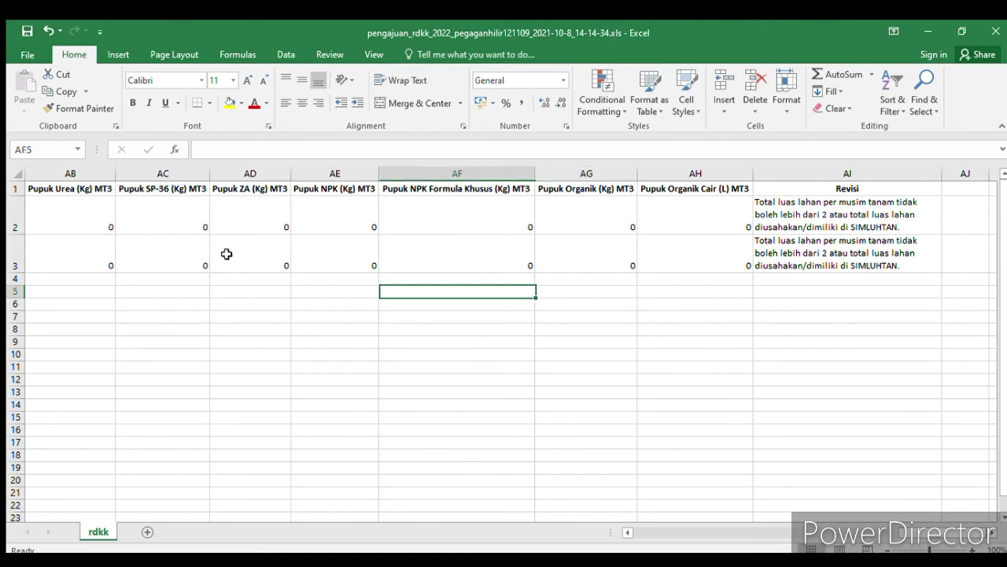
key(Left)
key(Left)
key(Left)
key(Left)
key(Left)
key(Left)
key(Left)
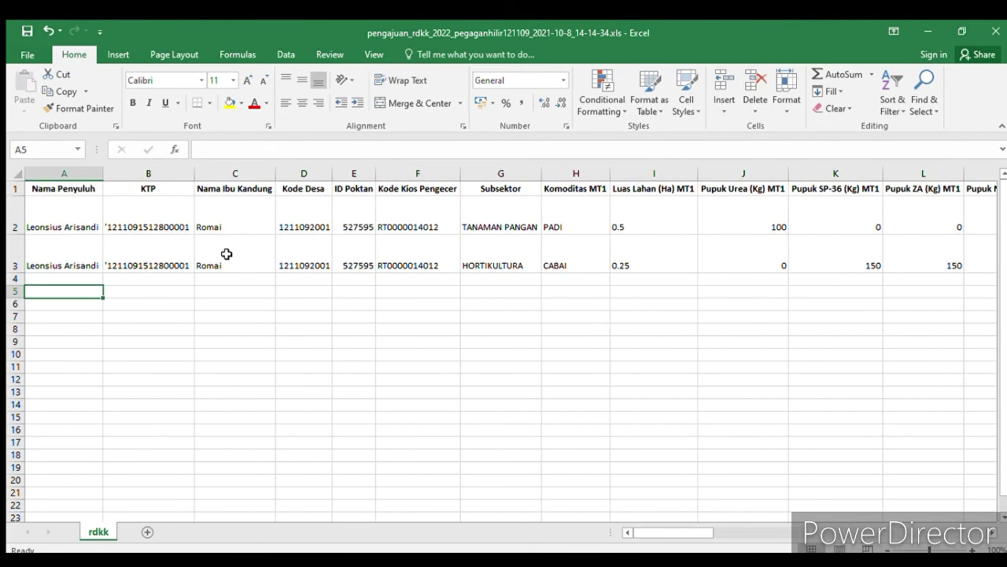
Compare the KTP and Nama Ibu Kandung entries of the two rejected records in rows 2 and 3.
key(Right)
key(Up)
key(Up)
key(Up)
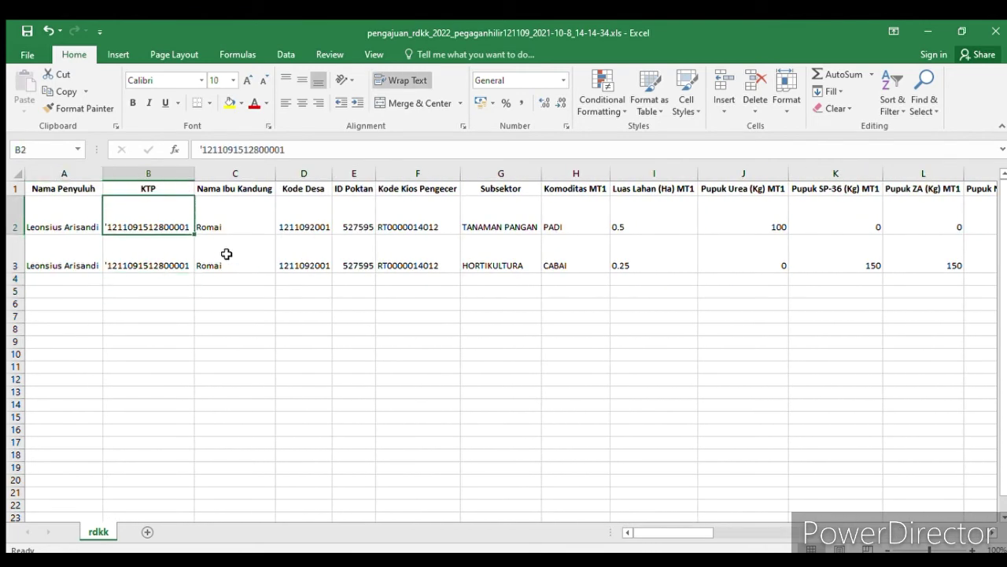
key(Down)
key(Down)
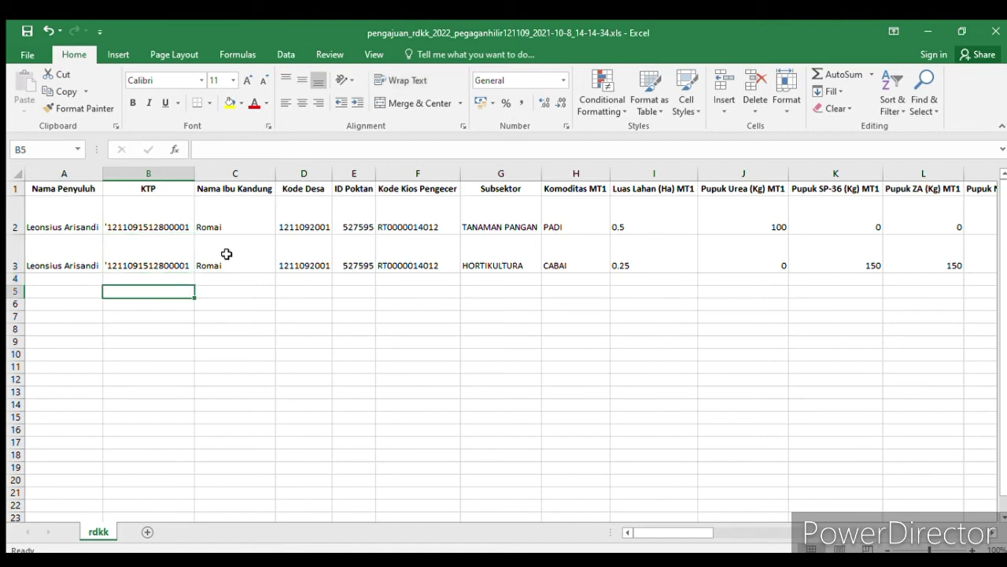
key(Up)
key(Up)
key(Right)
key(Down)
key(Down)
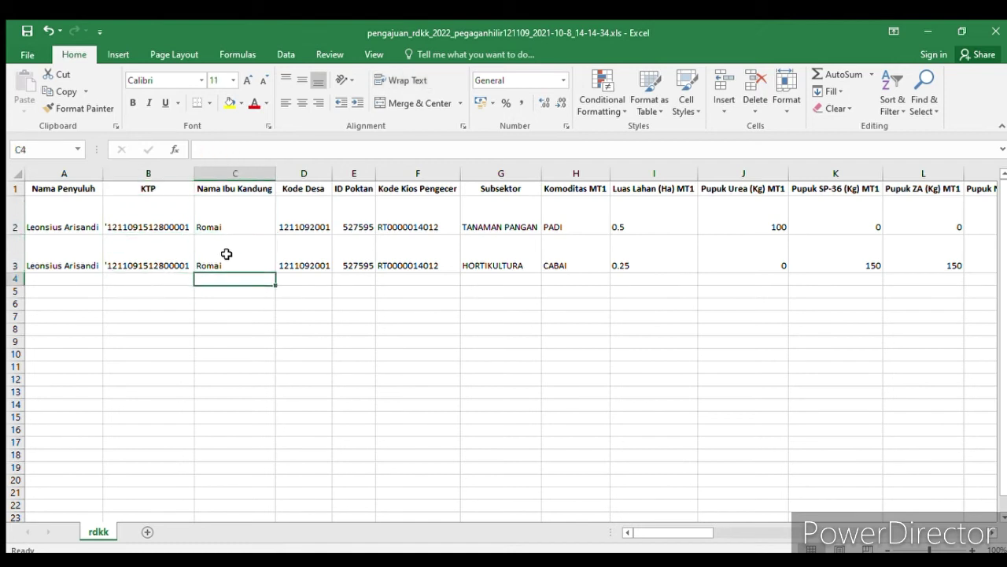
key(Left)
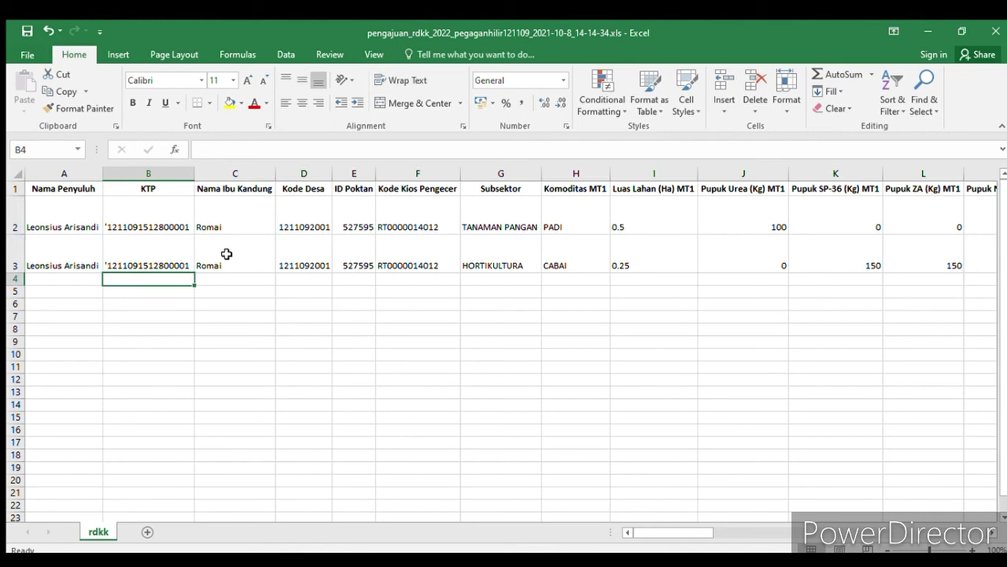
key(Up)
key(Up)
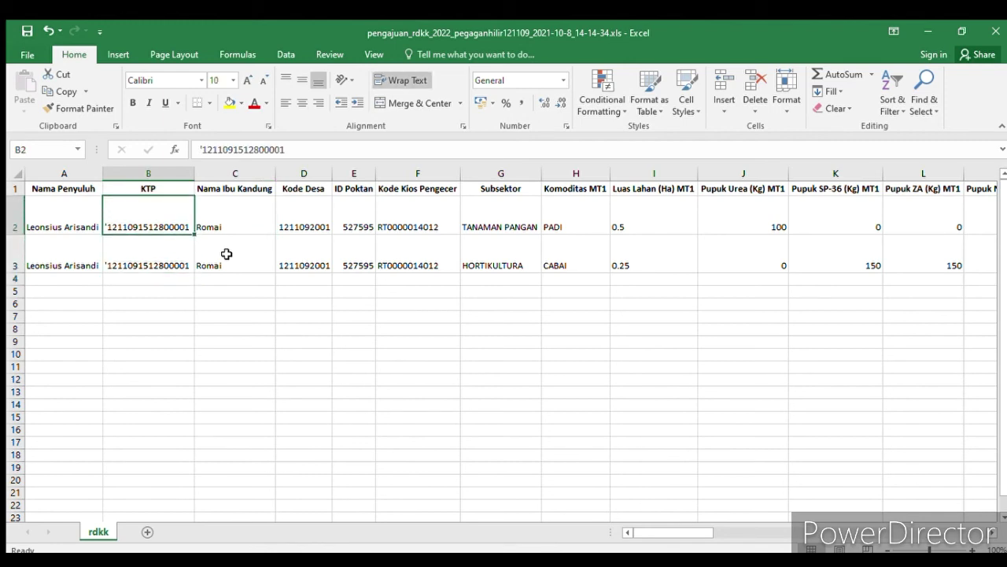
Move along row 2 to the Subsektor column and compare the subsectors of the two rejected records.
key(Right)
key(Right)
key(Right)
key(Right)
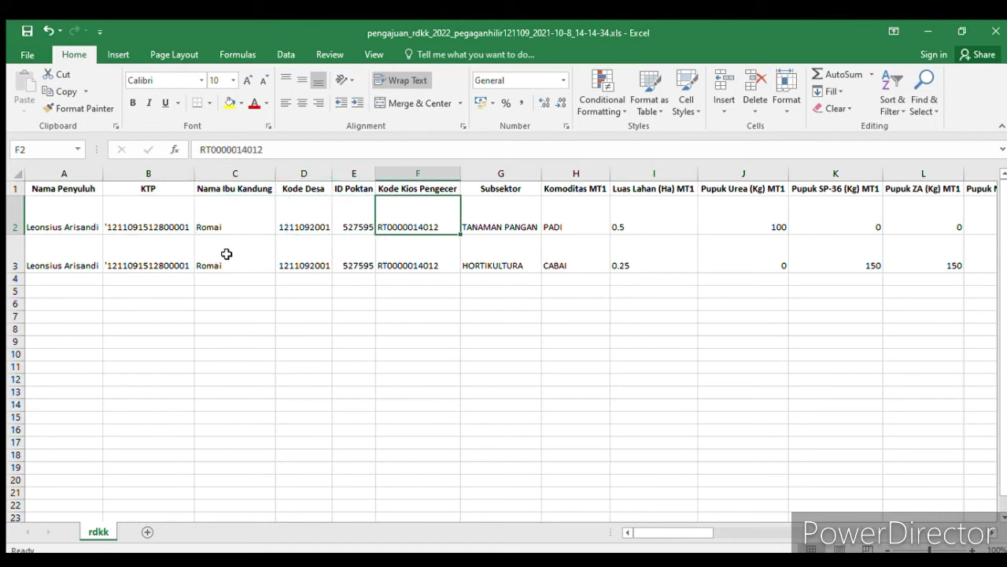
key(Right)
key(Down)
key(Down)
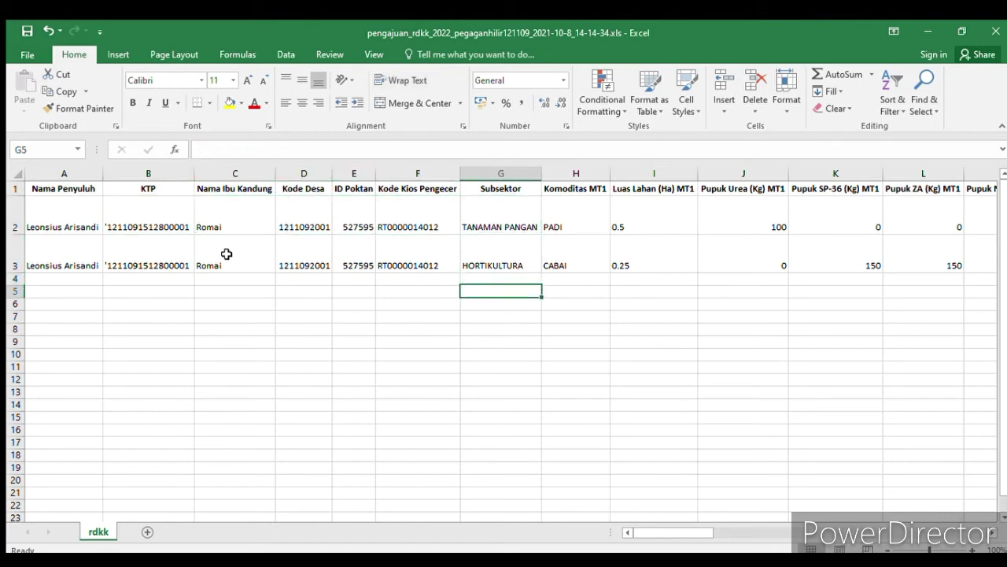
key(Down)
key(Up)
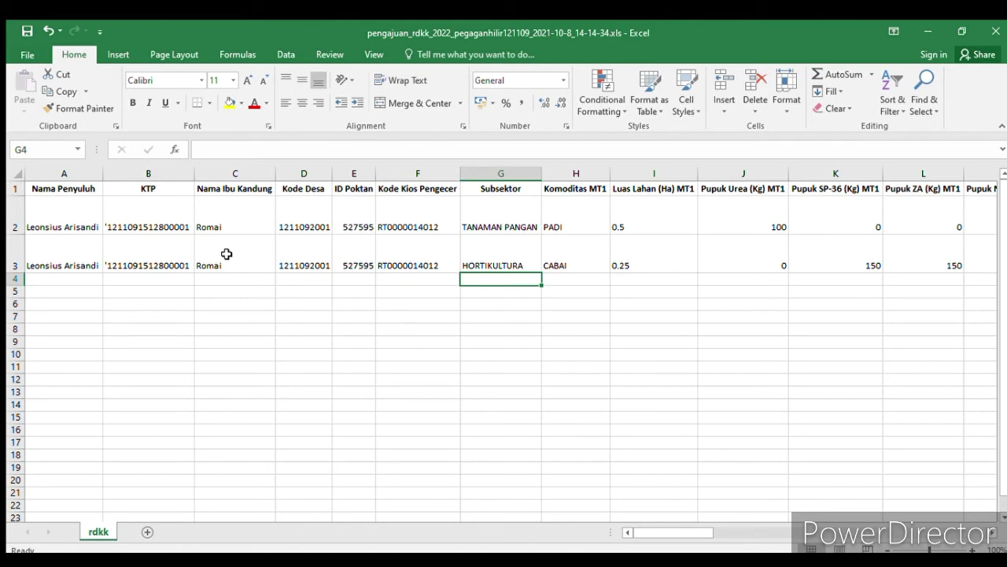
key(Up)
key(Up)
key(Down)
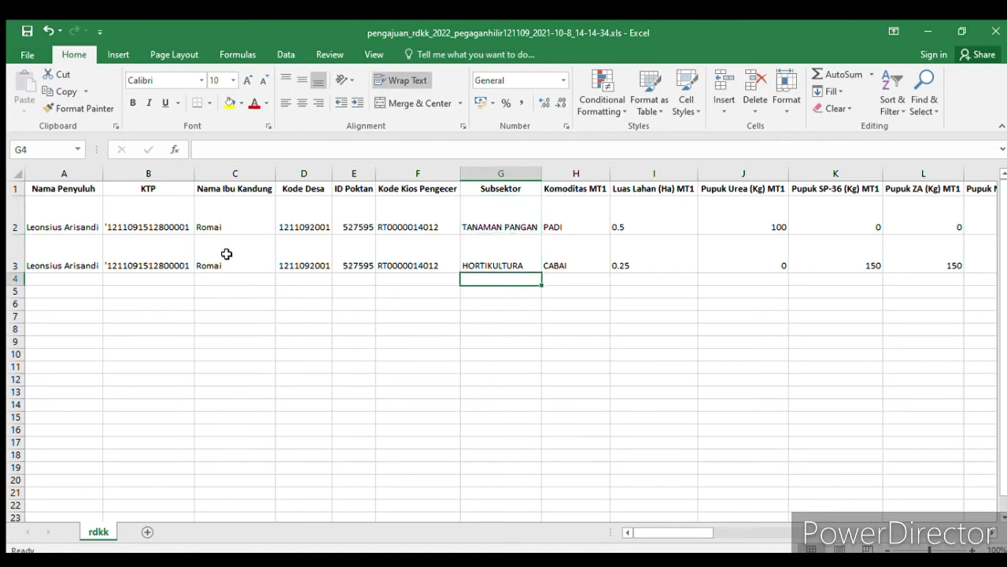
Copy the farmer's KTP number from row 2 of the rejected records.
key(Down)
key(Down)
key(Left)
key(Left)
key(Left)
key(Left)
key(Left)
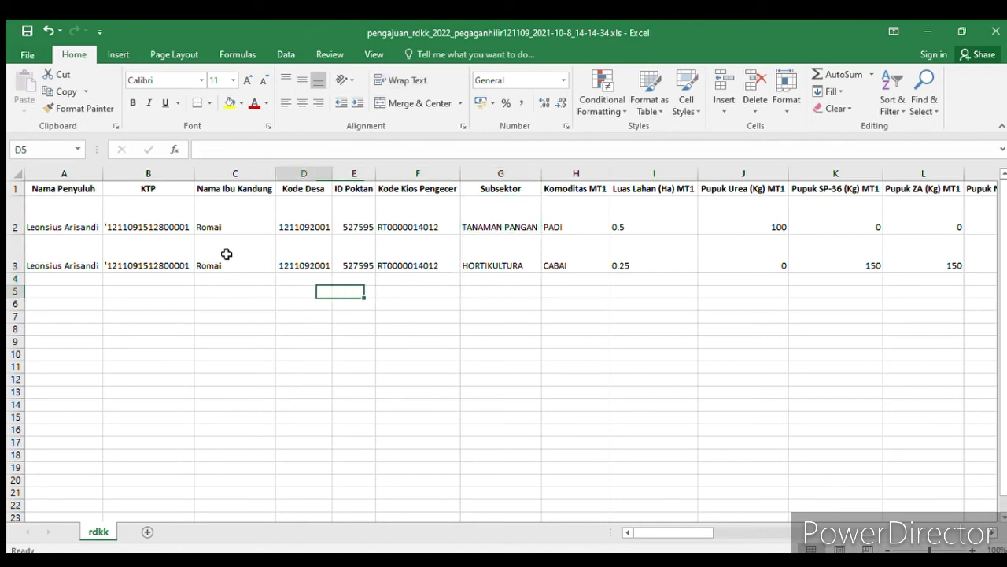
key(Up)
key(Up)
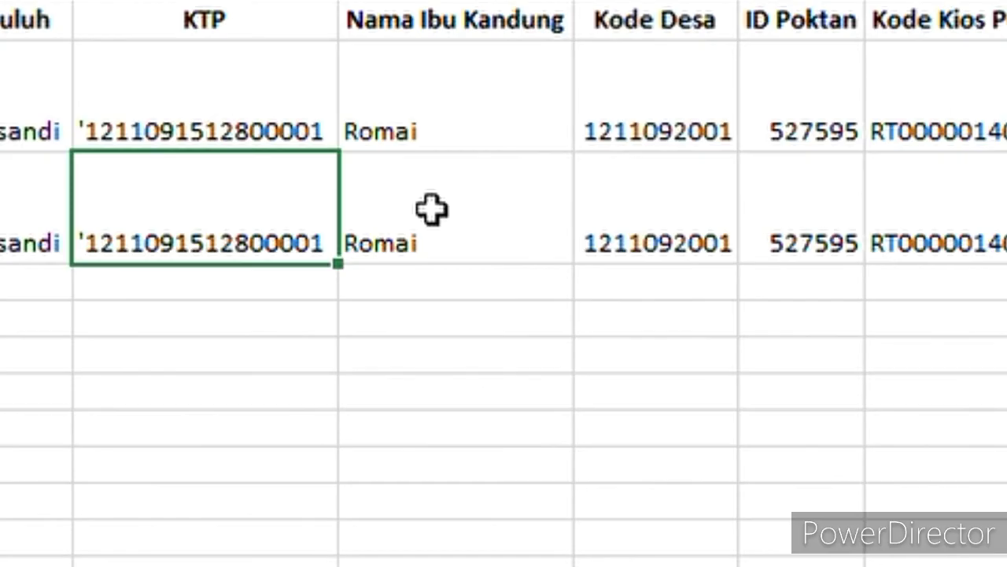
key(Up)
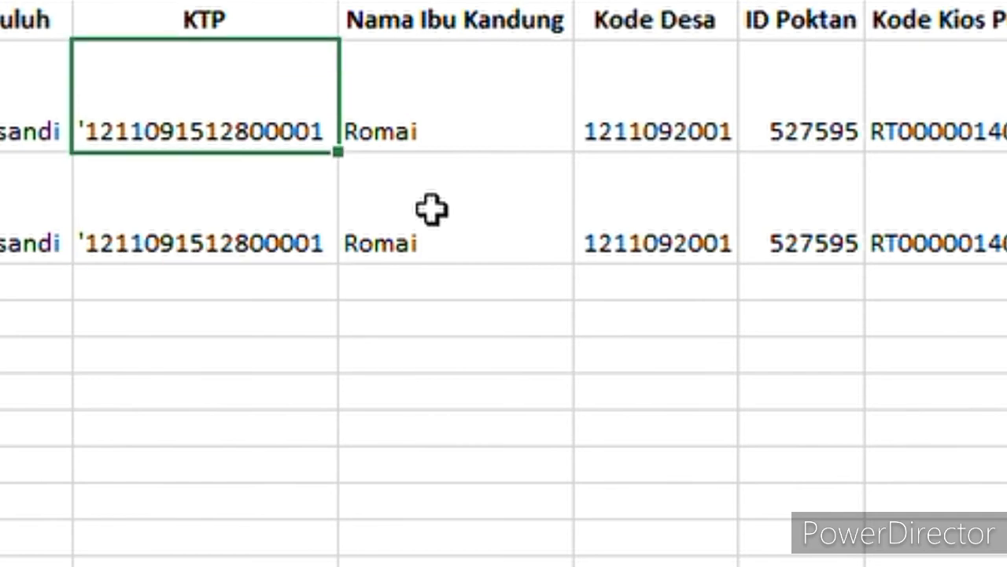
key(ctrl+c)
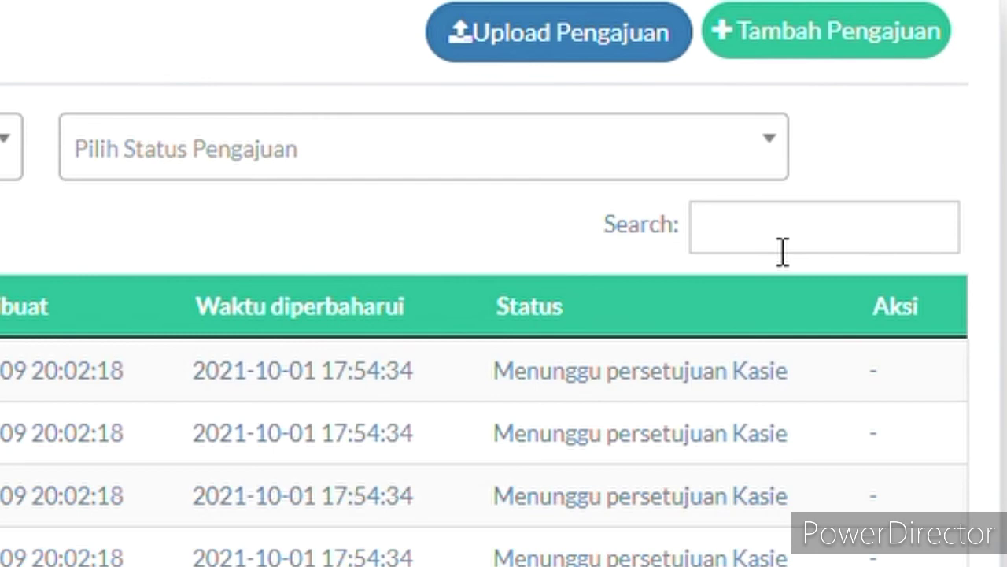
Search the Pengajuan RDKK list in the e-RDKK browser page for the copied KTP number, without its leading apostrophe.
click(782, 250)
key(ctrl+v)
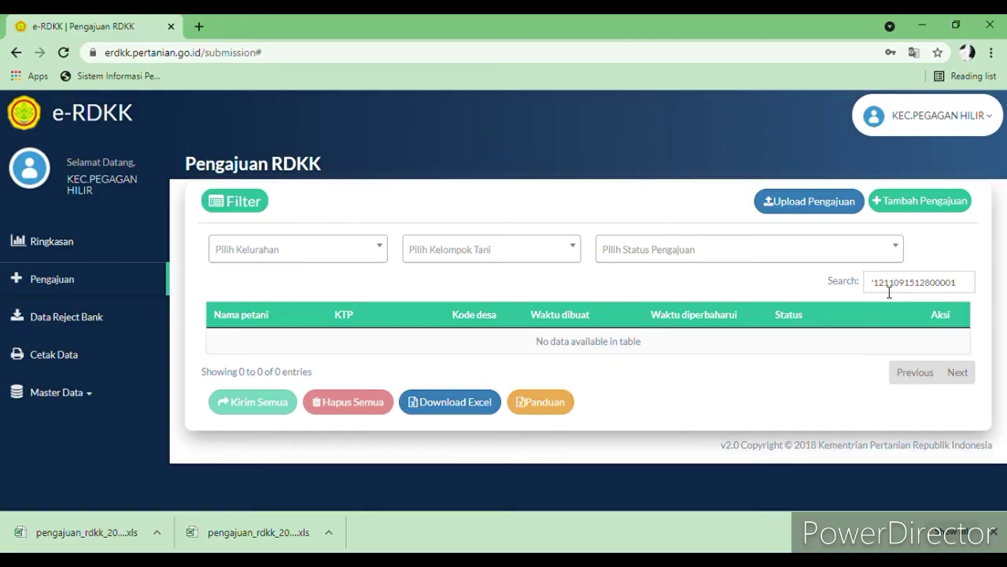
double_click(753, 250)
key(Left)
key(Right)
key(Left)
key(BackSpace)
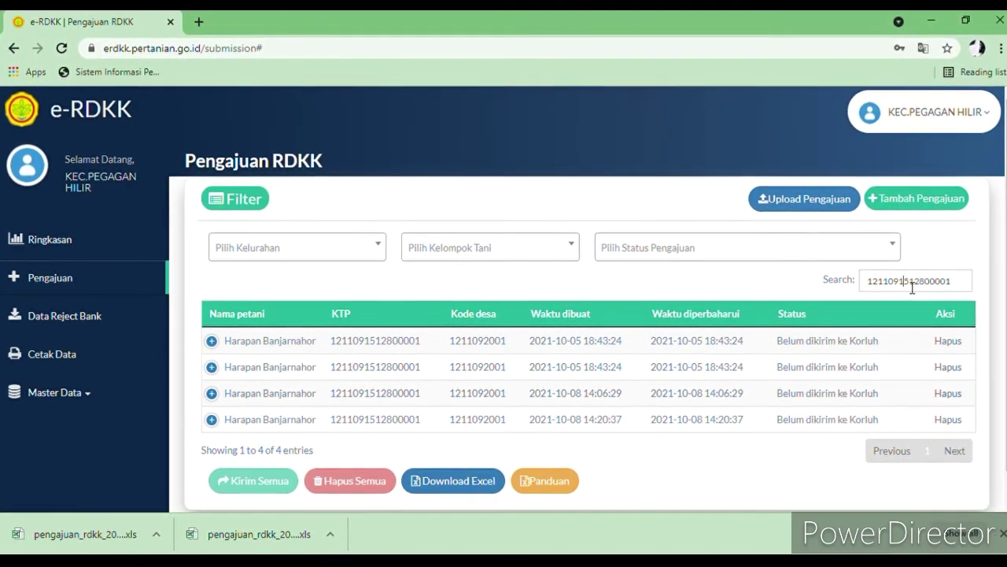
Expand the first matching submission and read its details from Alasan penolakan through the MT1 and MT2 fertilizer quantities.
click(216, 345)
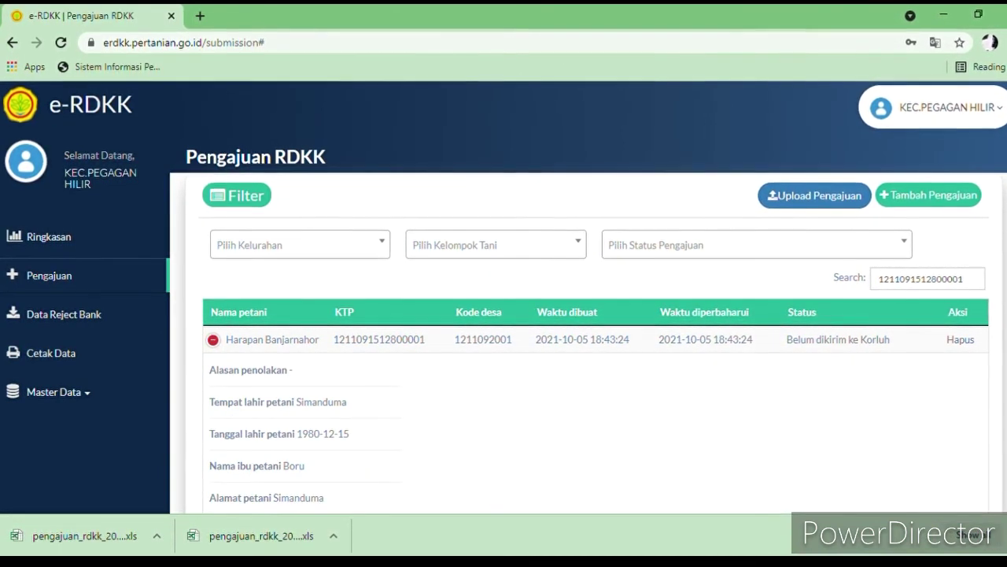
scroll(582, 354, down, 2)
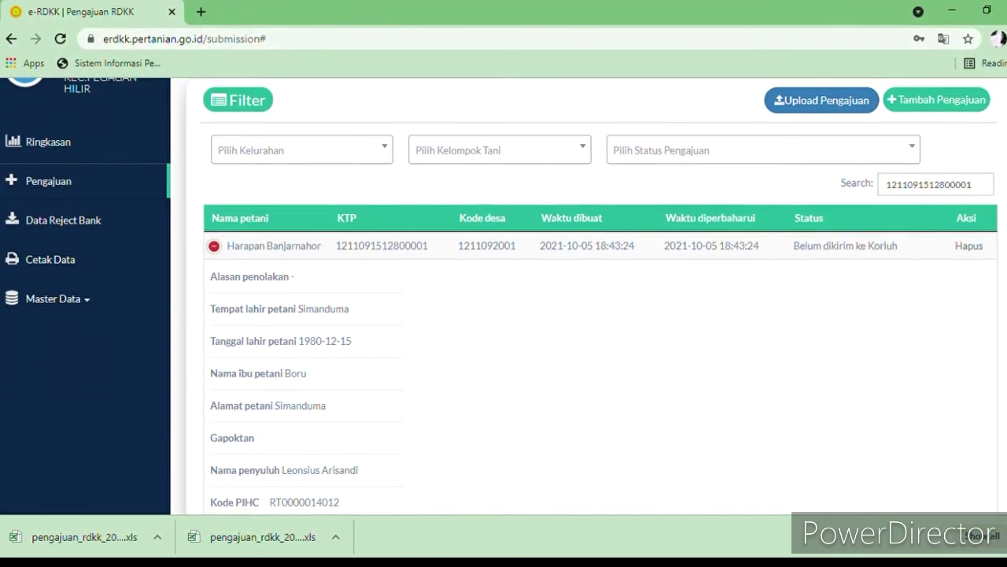
scroll(582, 354, down, 2)
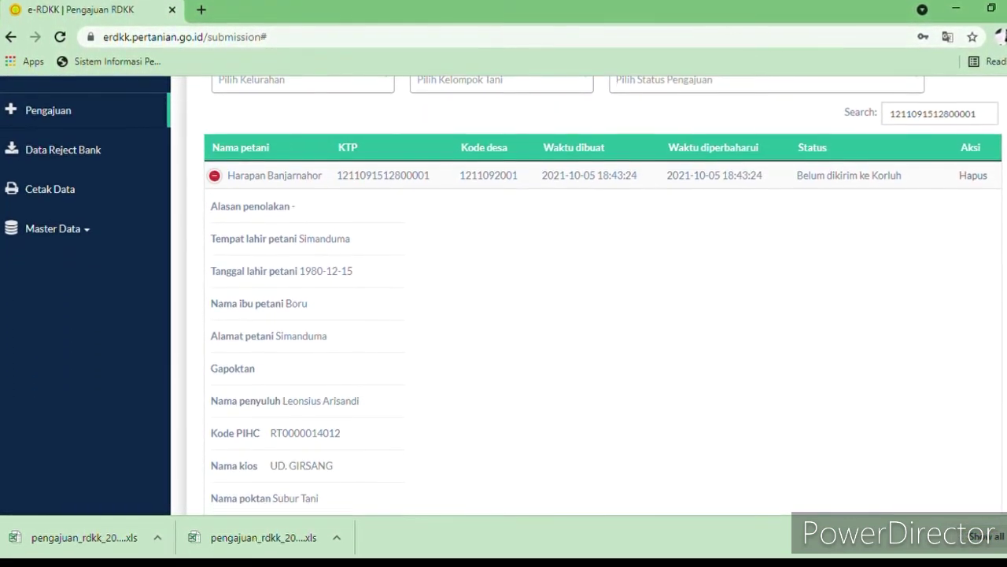
scroll(582, 354, down, 2)
scroll(583, 314, down, 4)
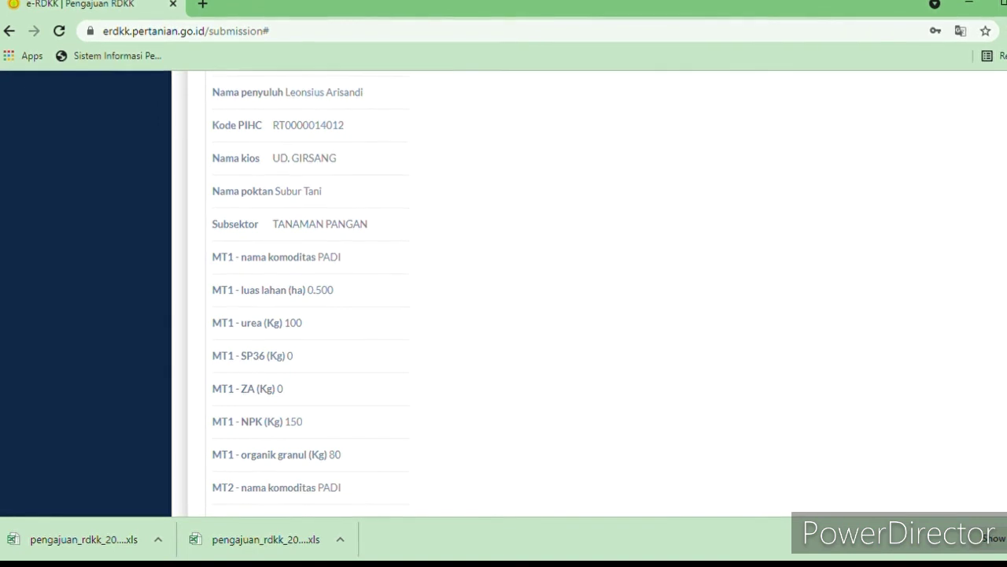
scroll(582, 315, down, 1)
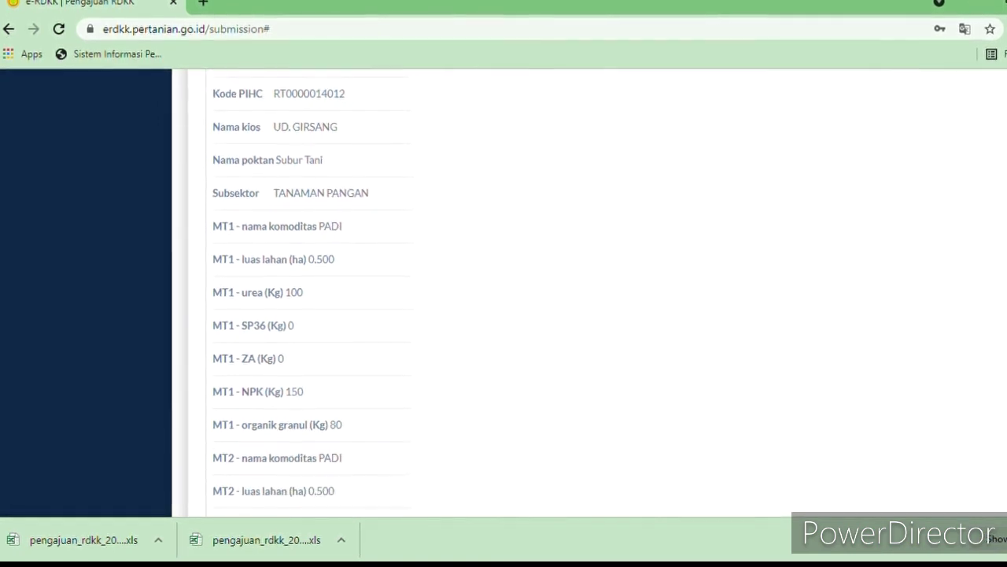
scroll(582, 315, down, 1)
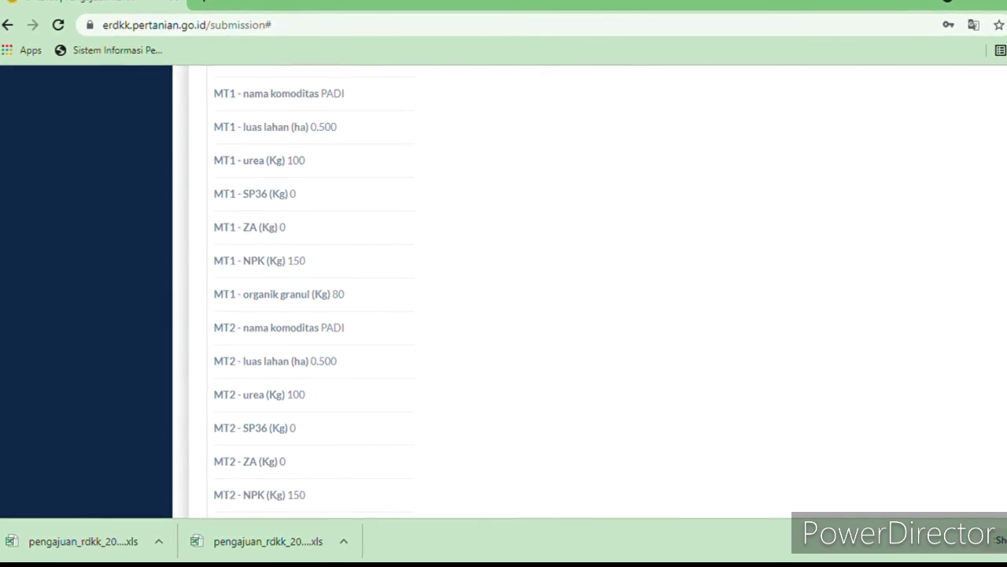
Leave the expanded submission details and open the Ringkasan summary page.
scroll(583, 315, up, 10)
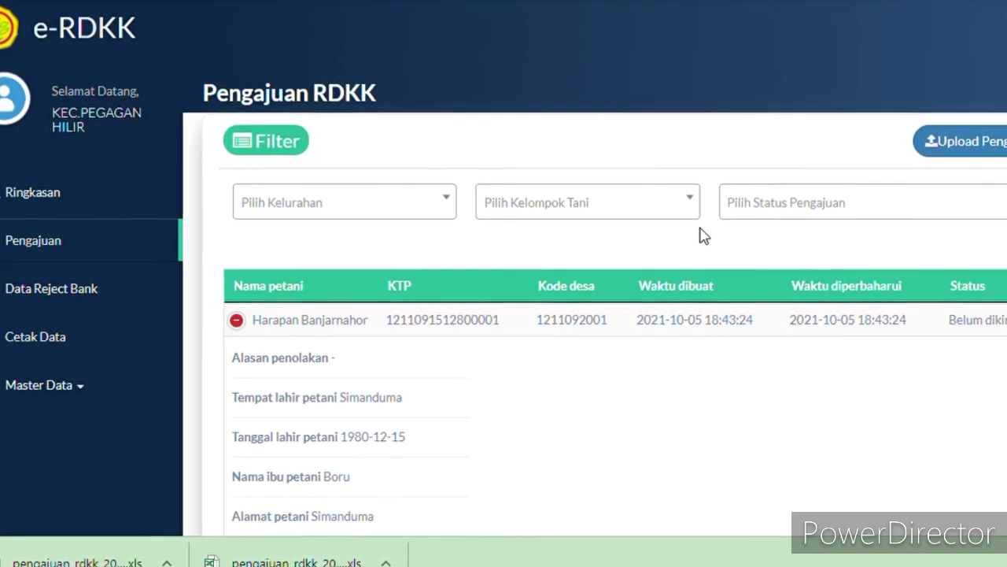
click(35, 193)
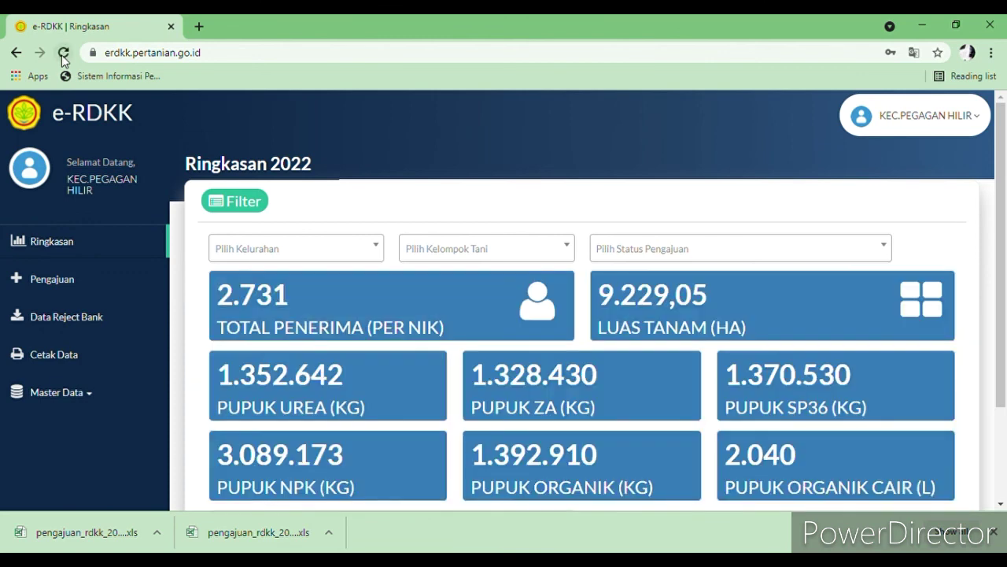